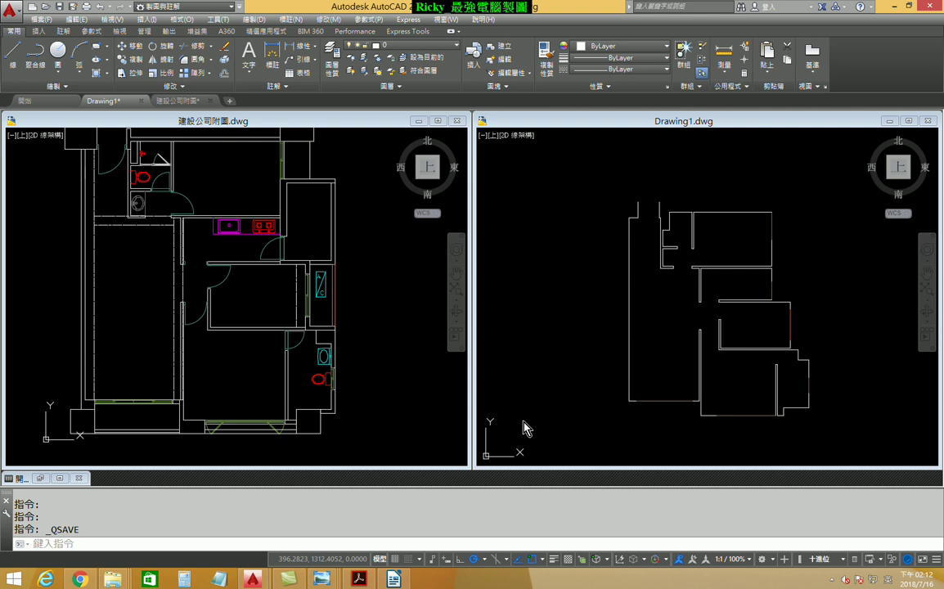
Zoom and pan around Drawing1 to inspect the traced wall outline and its upper rooms
click(655, 331)
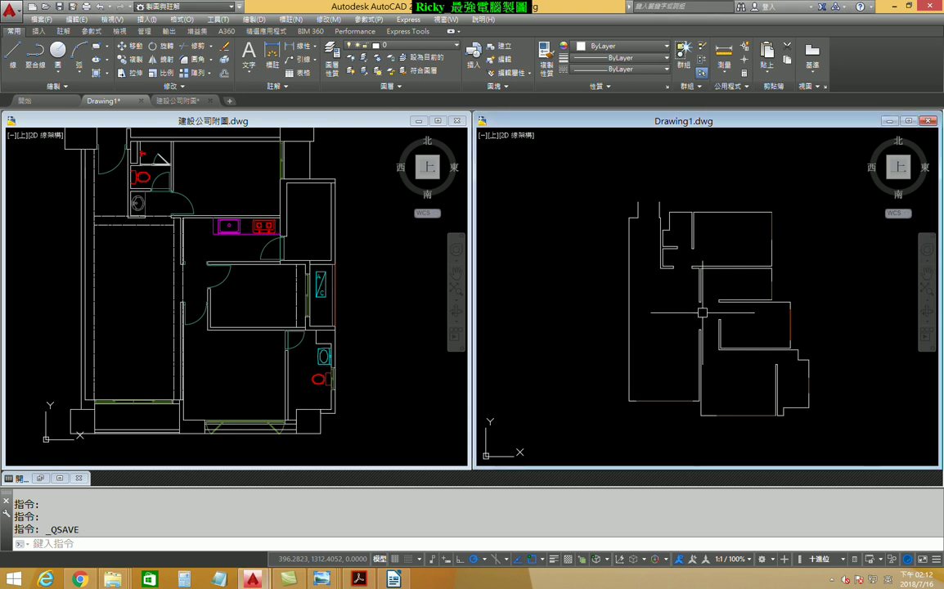
scroll(717, 288, up, 2)
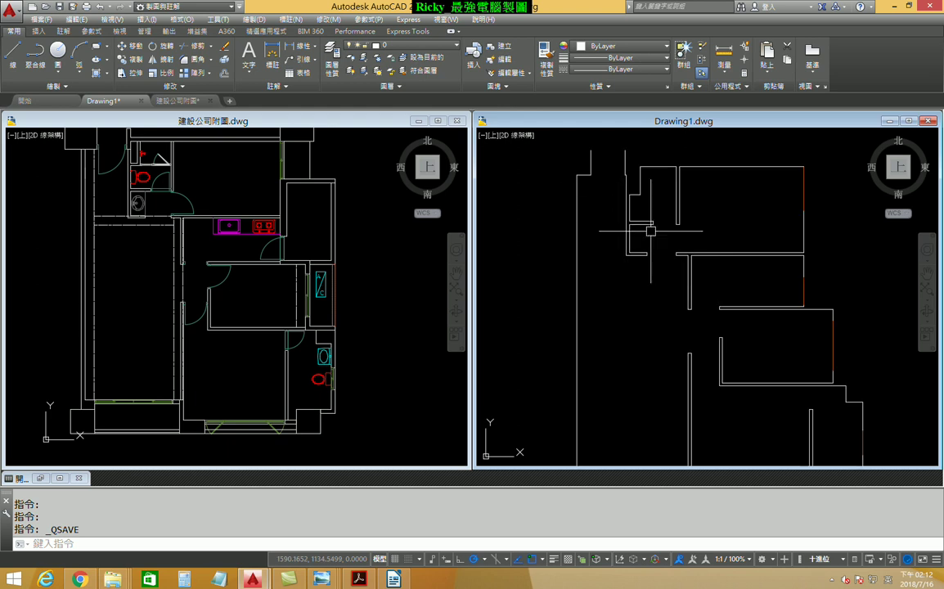
scroll(646, 230, down, 2)
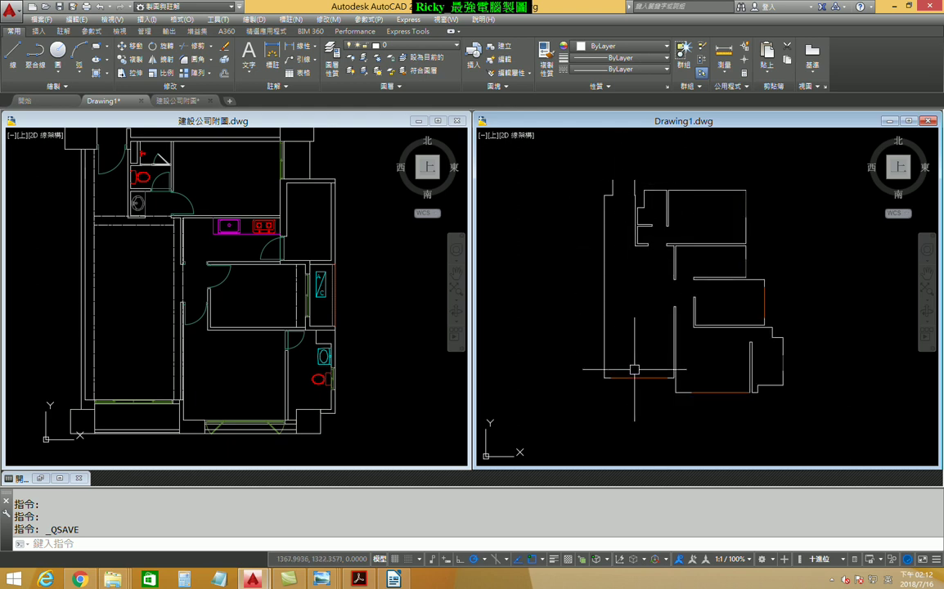
scroll(728, 339, up, 2)
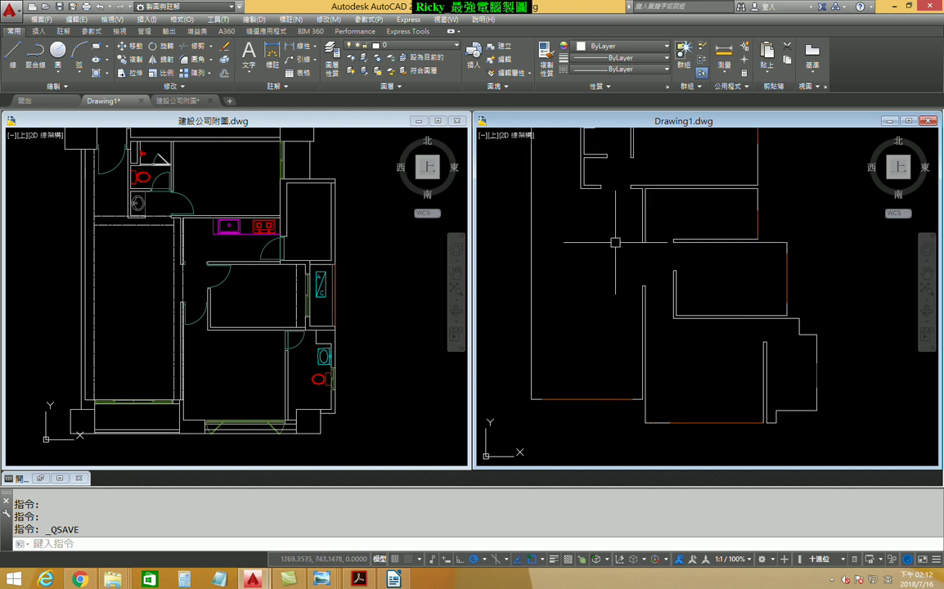
middle_drag(556, 219, 577, 337)
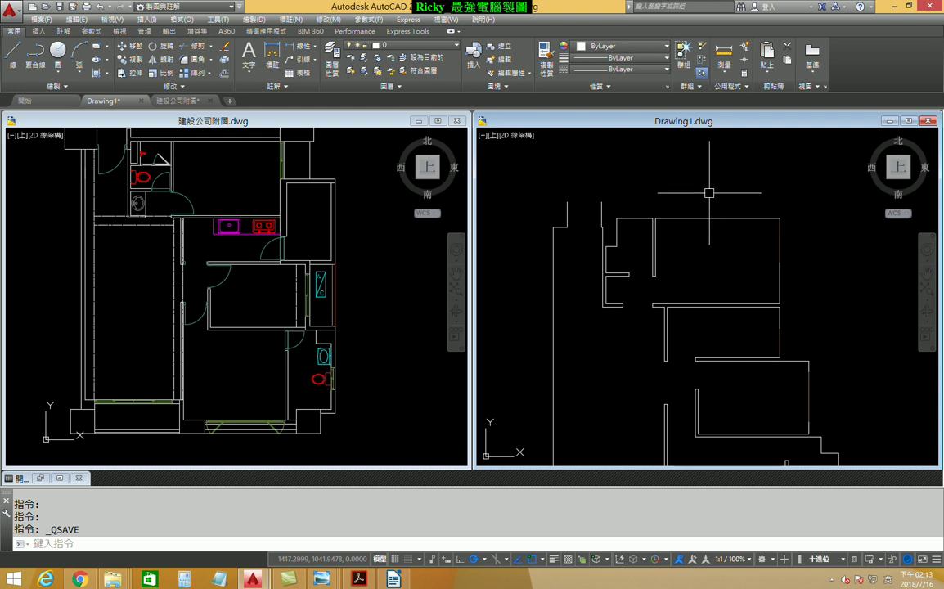
scroll(685, 341, up, 2)
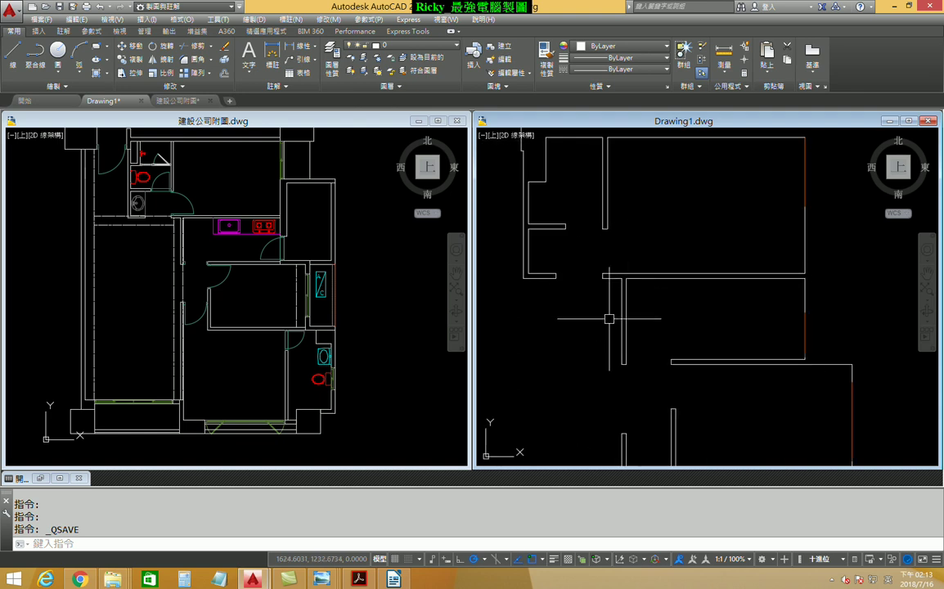
scroll(638, 261, down, 2)
Zoom and pan the 建設公司附圖 reference plan to examine the A/C box, kitchen and bathroom
click(364, 294)
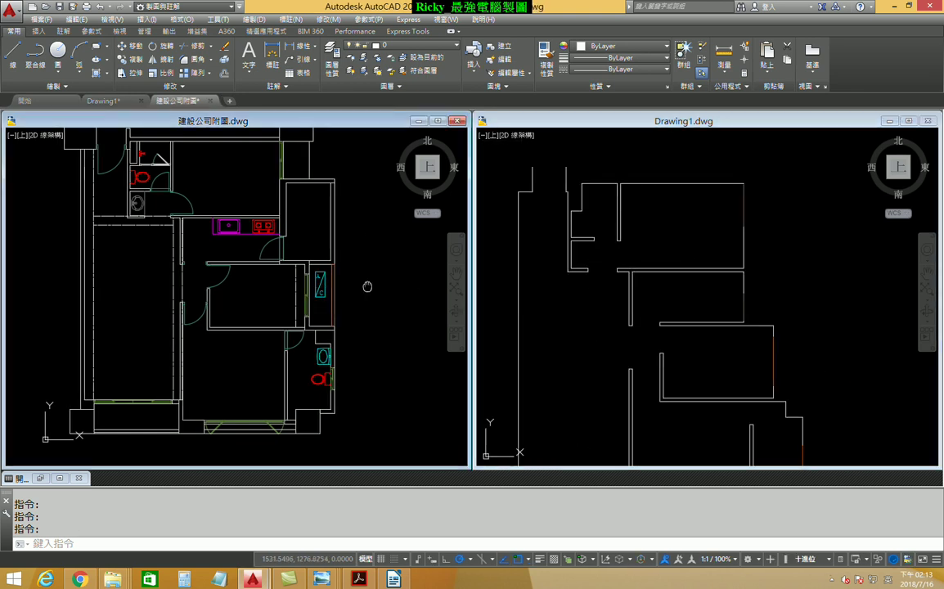
scroll(369, 285, down, 2)
scroll(343, 326, up, 4)
scroll(337, 295, up, 1)
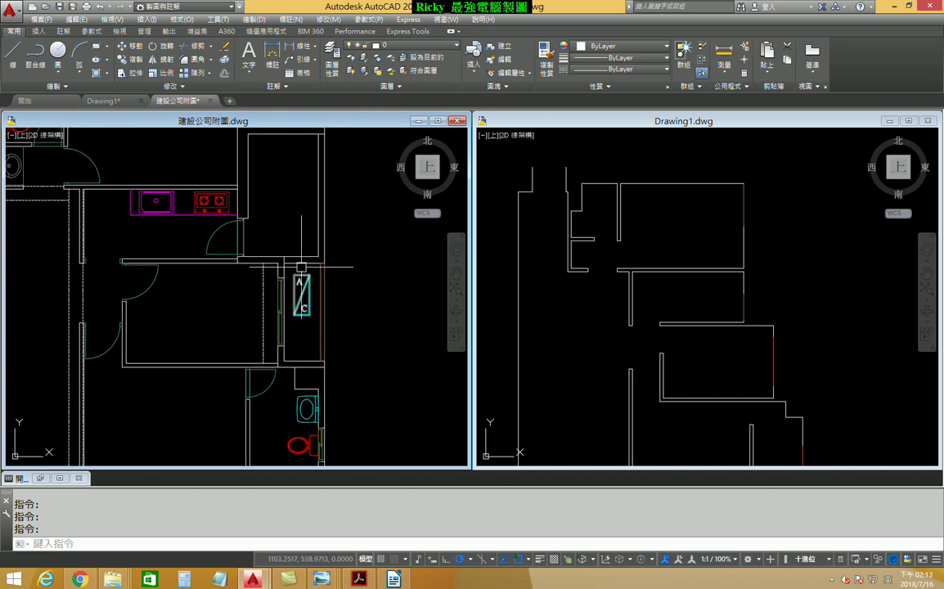
scroll(296, 298, up, 2)
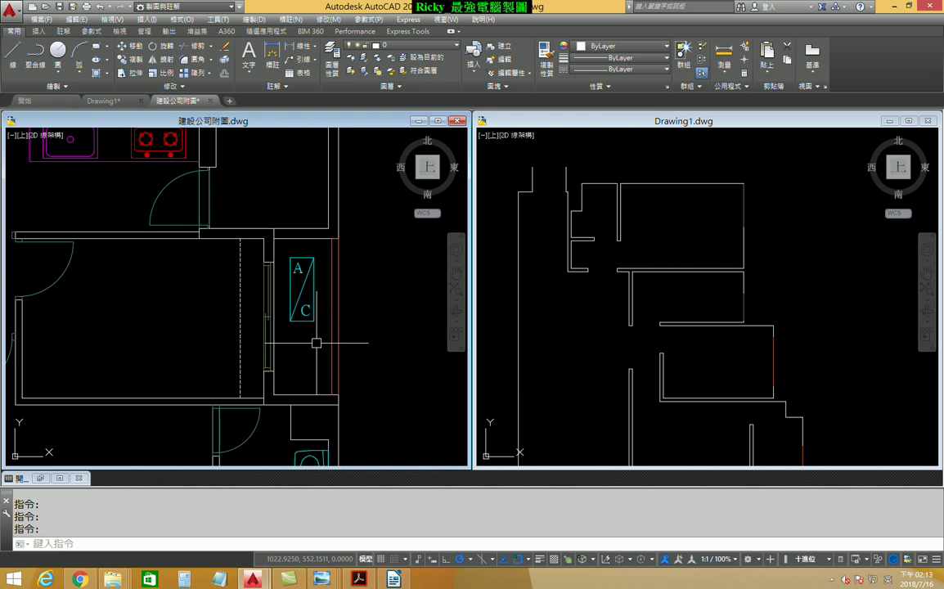
scroll(384, 310, down, 2)
middle_drag(385, 311, 378, 384)
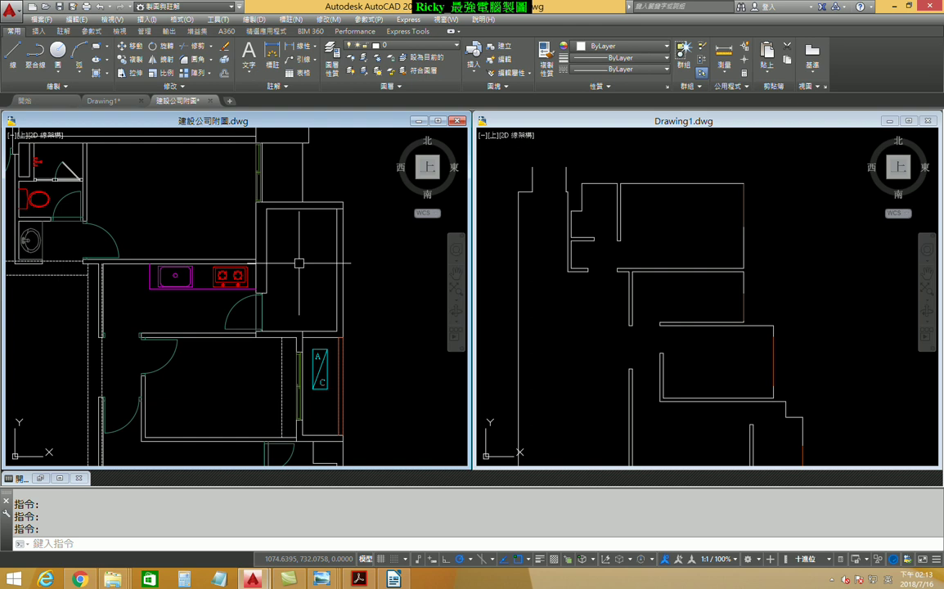
scroll(278, 225, up, 2)
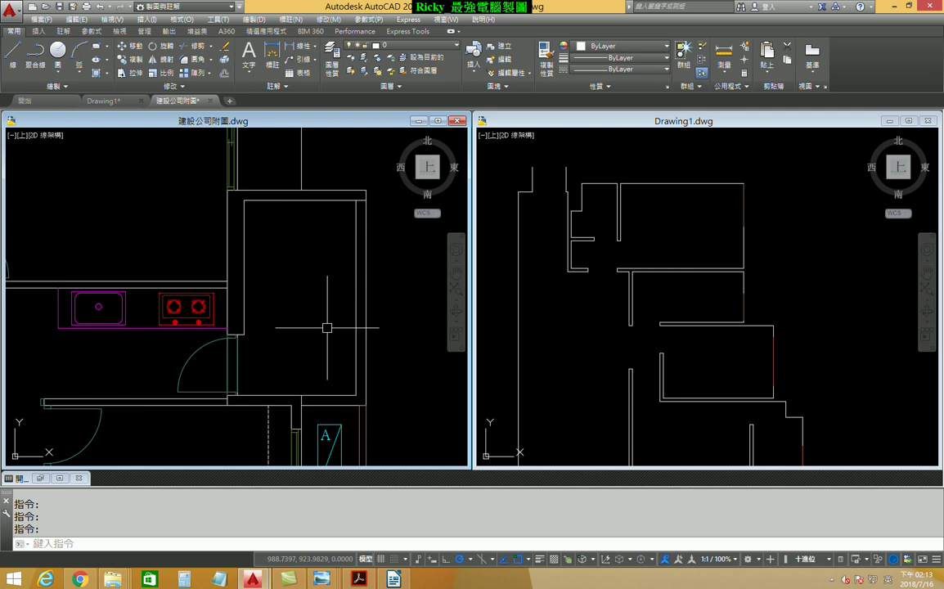
scroll(337, 258, down, 2)
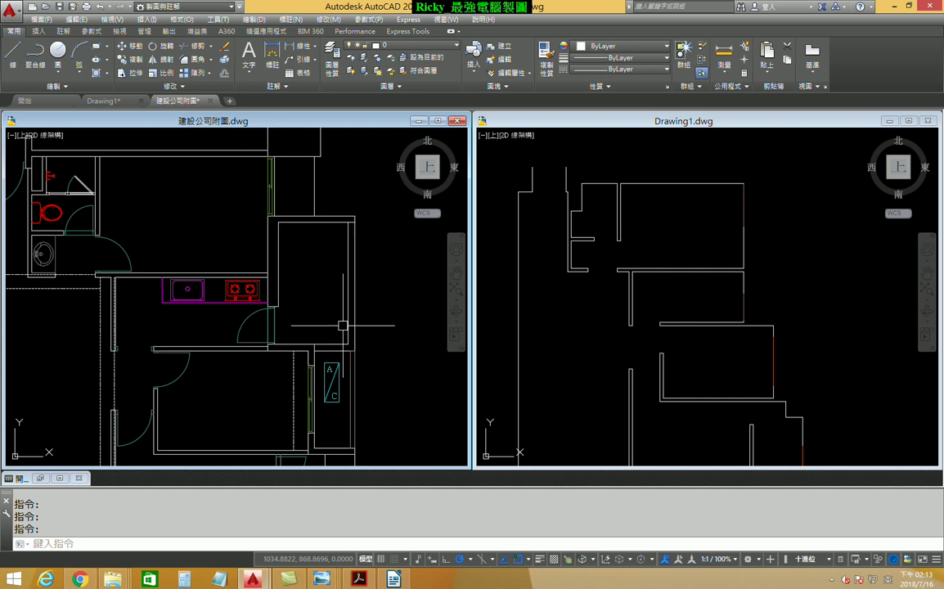
scroll(334, 266, down, 2)
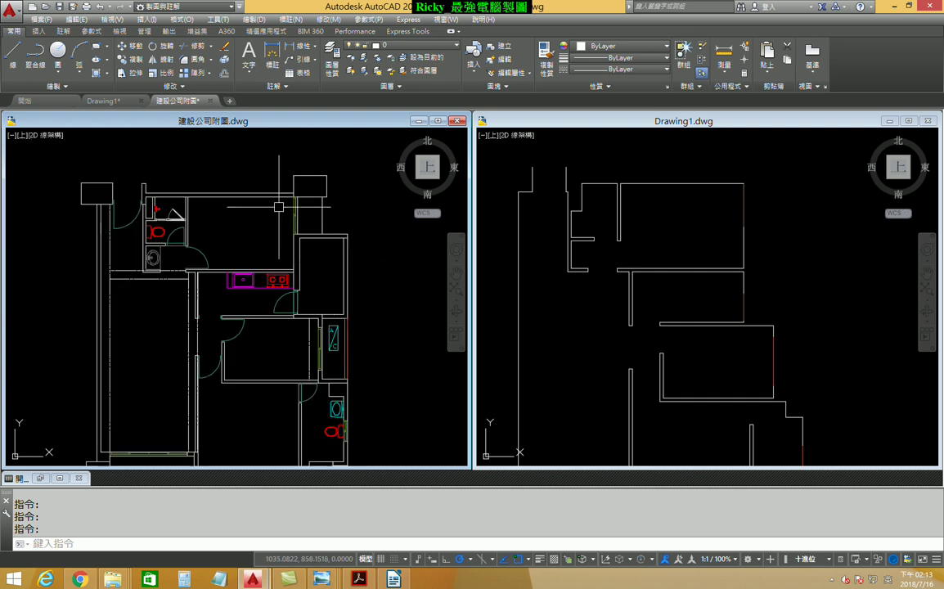
Make the traced Drawing1 the active drawing again
click(675, 239)
scroll(675, 239, down, 1)
scroll(646, 238, down, 1)
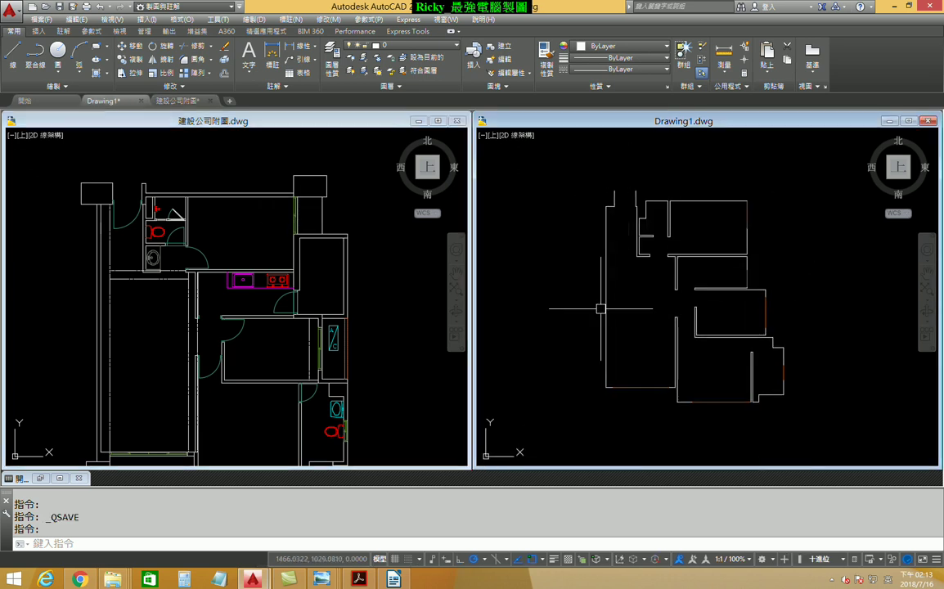
Save Drawing1 as 張公館_平面圖.dwg in AutoCAD 2013 format
click(59, 6)
text(張公館_平面圖)
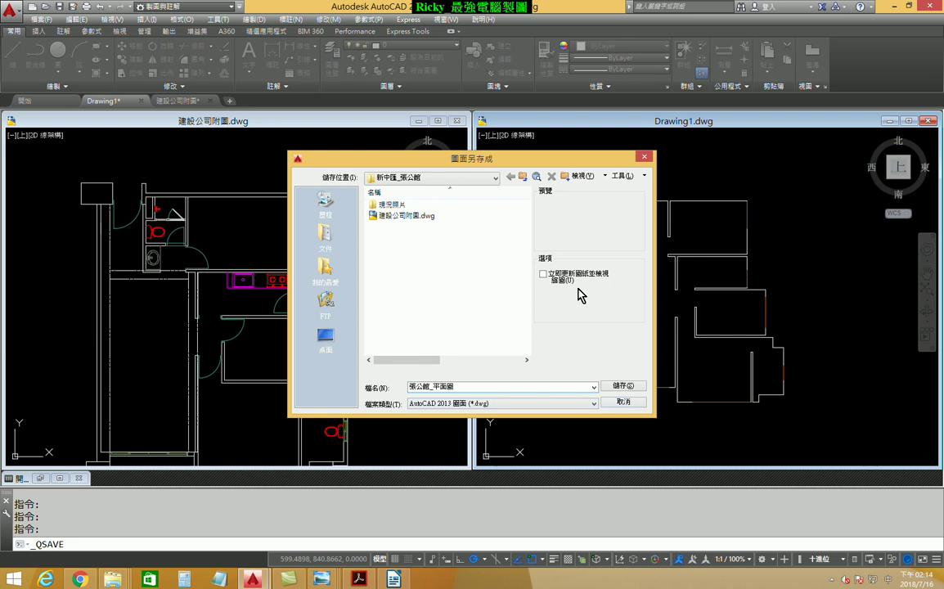
click(626, 385)
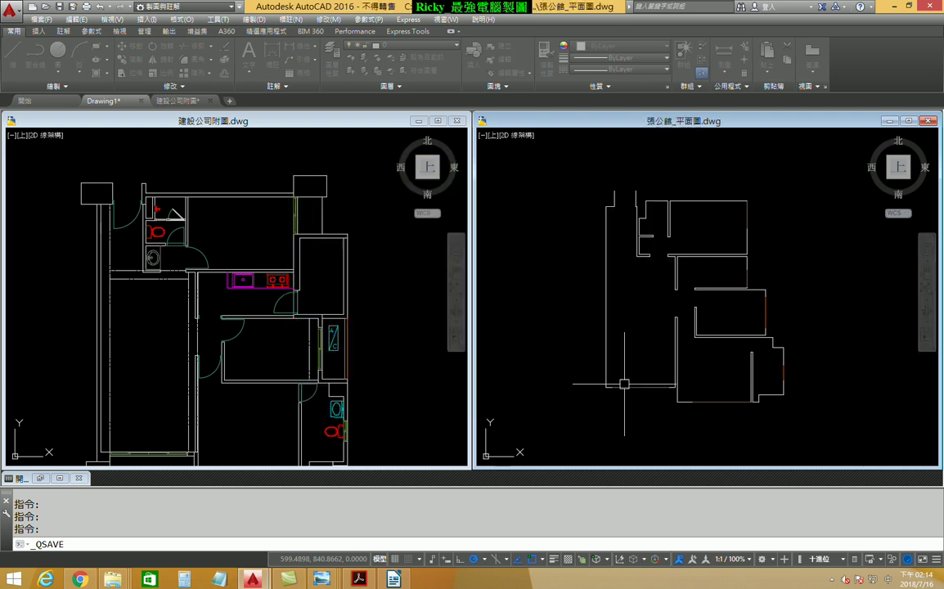
middle_drag(632, 301, 629, 307)
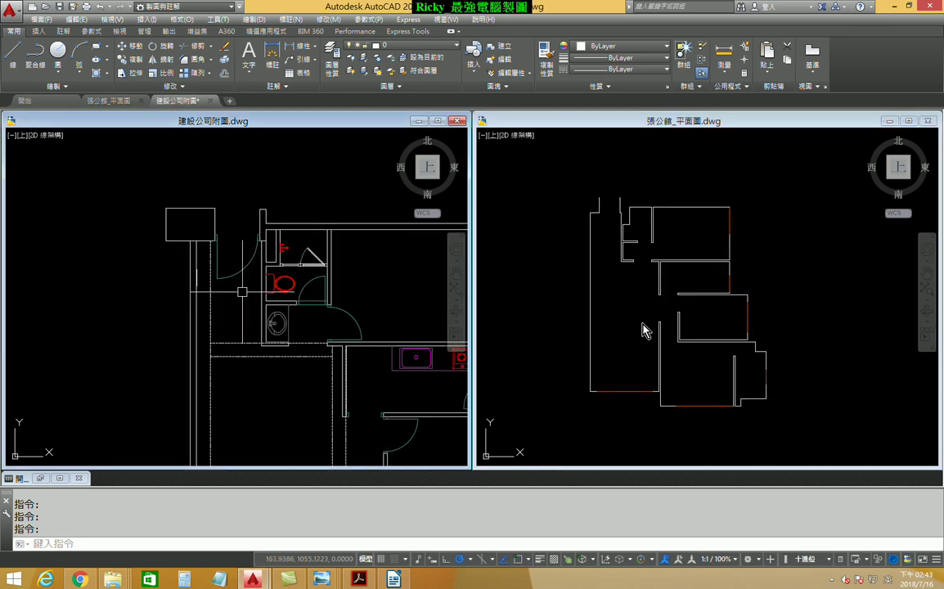
Bring the reference plan's column box and toilet area into view, briefly zooming the traced plan
click(221, 205)
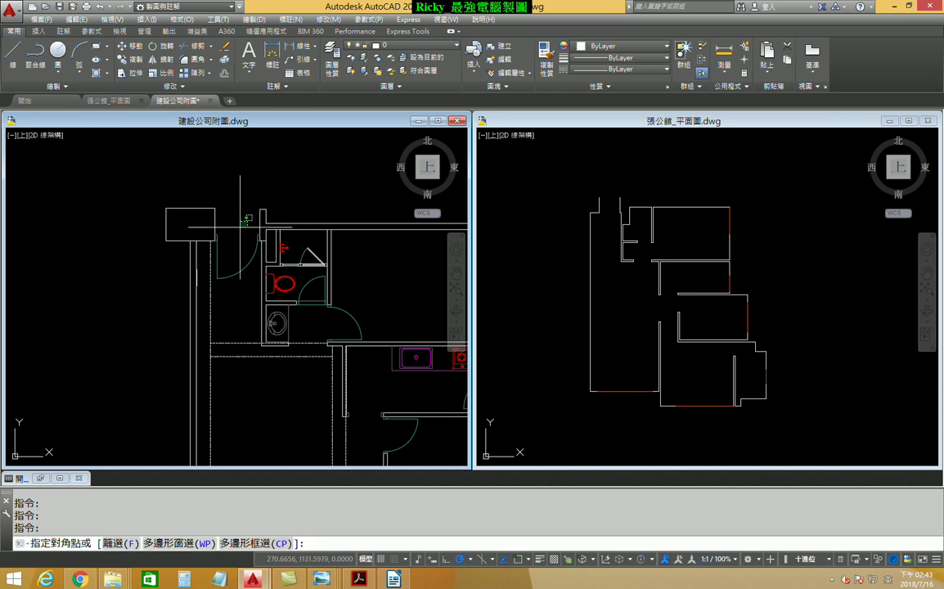
scroll(246, 262, up, 2)
middle_drag(249, 271, 201, 257)
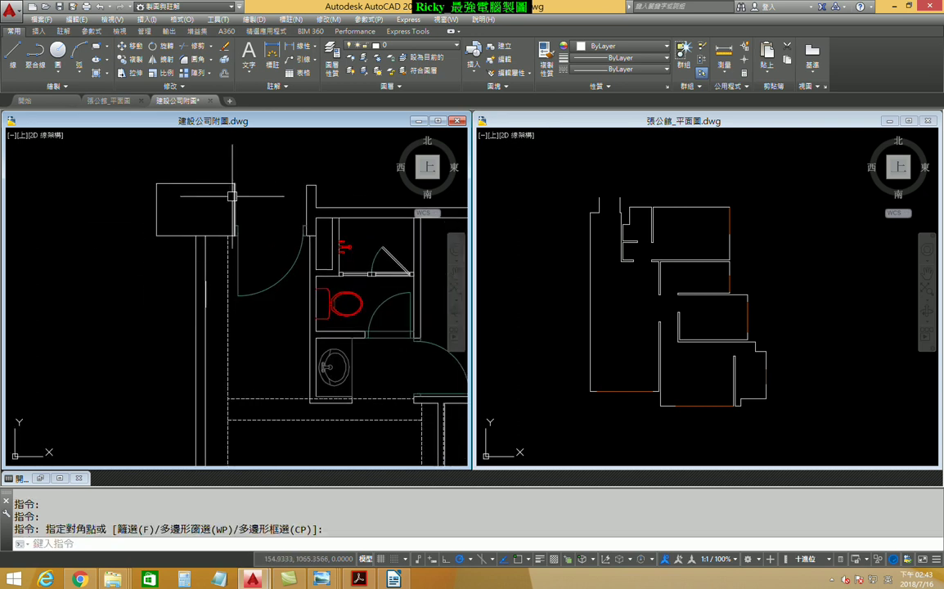
middle_drag(240, 170, 248, 216)
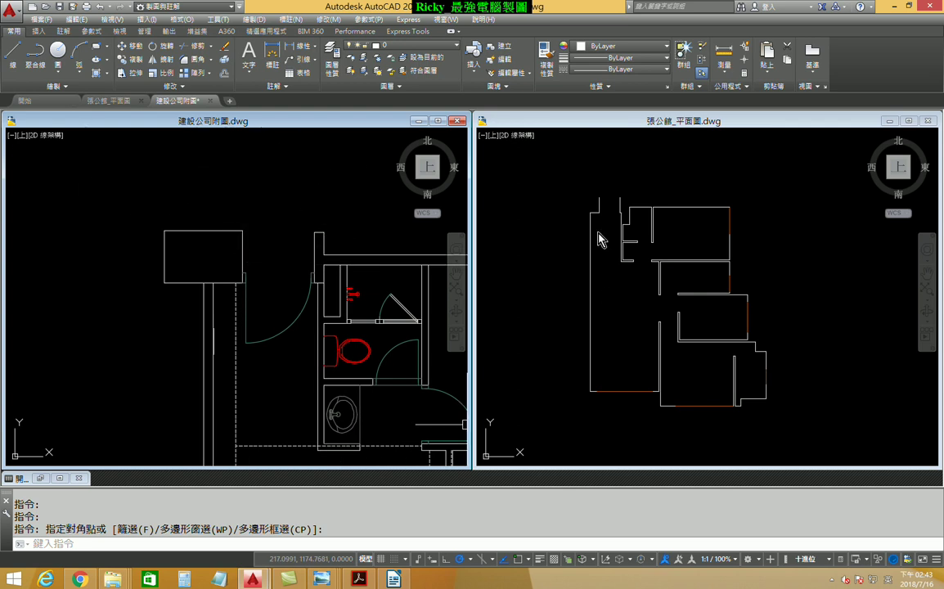
click(556, 205)
scroll(589, 198, up, 2)
scroll(589, 198, up, 2)
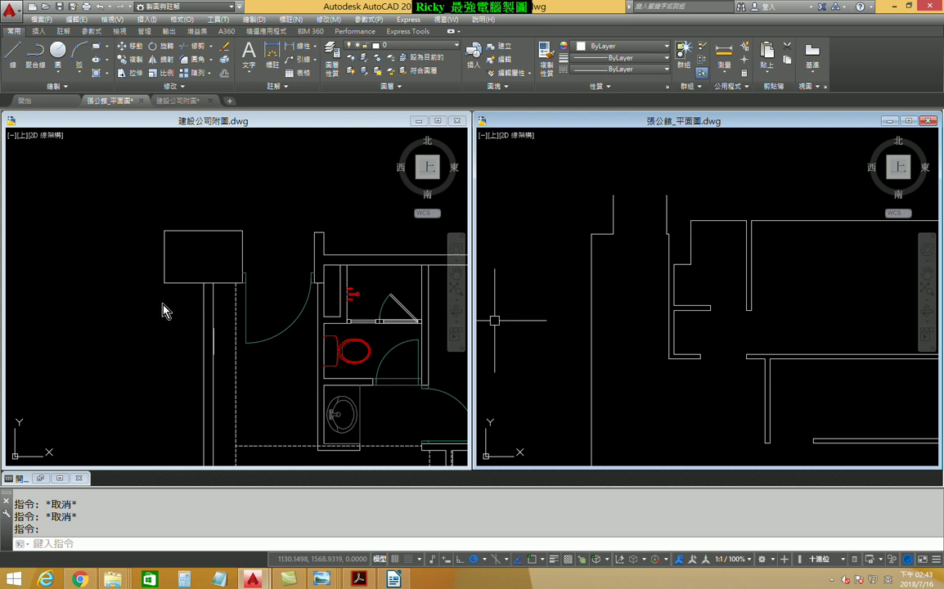
click(302, 54)
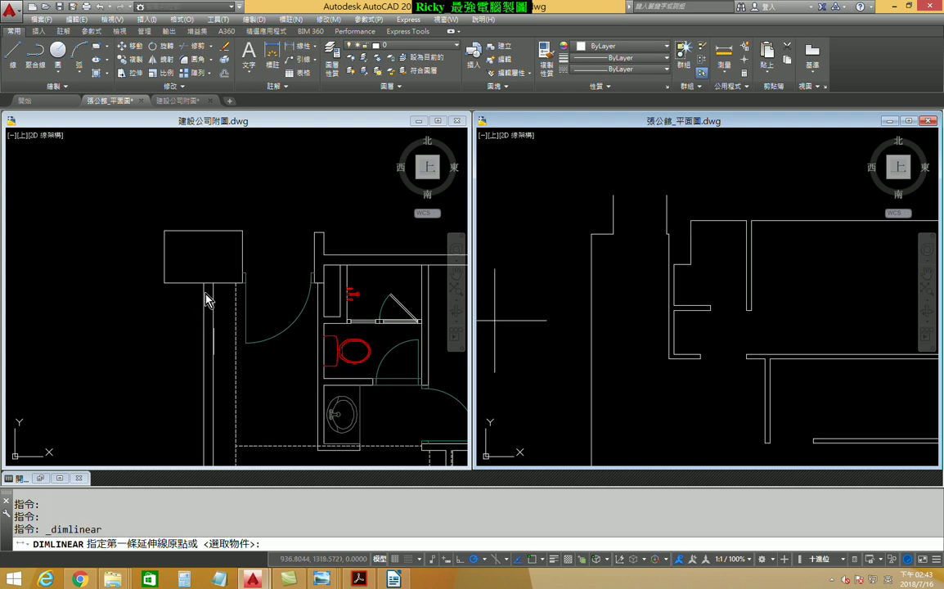
Measure the wall beside the column box with DIMLINEAR and Object Snap, reading 15
click(206, 295)
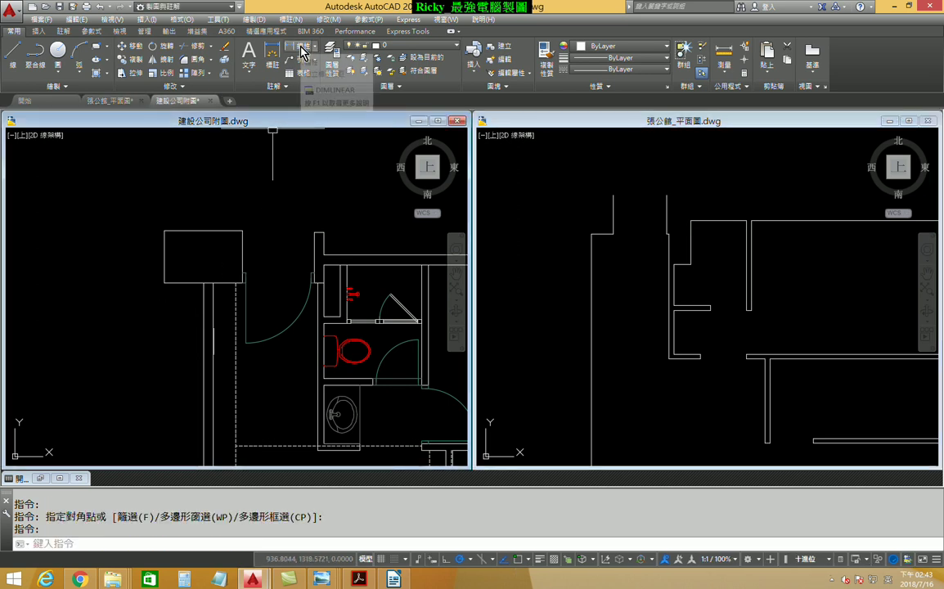
click(298, 45)
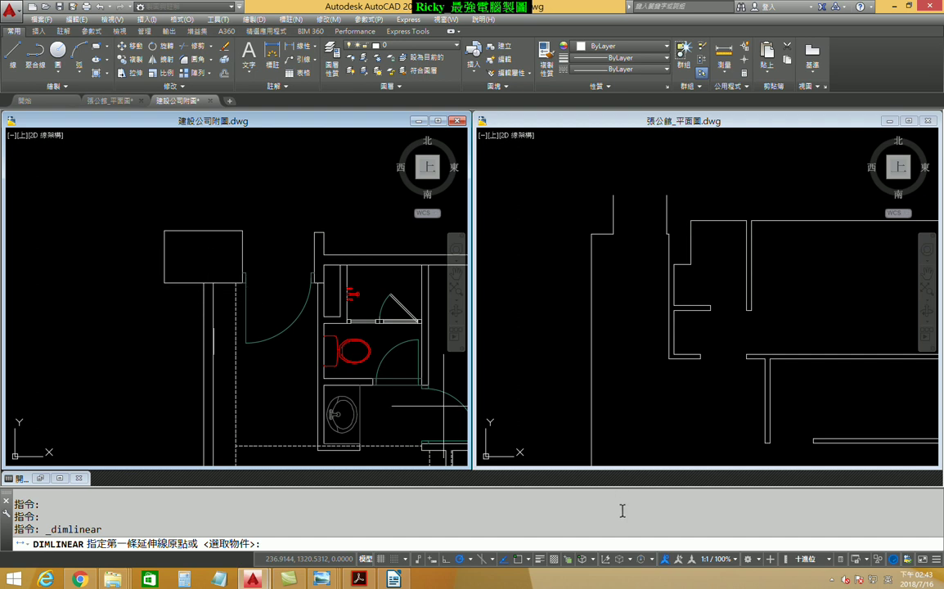
click(522, 561)
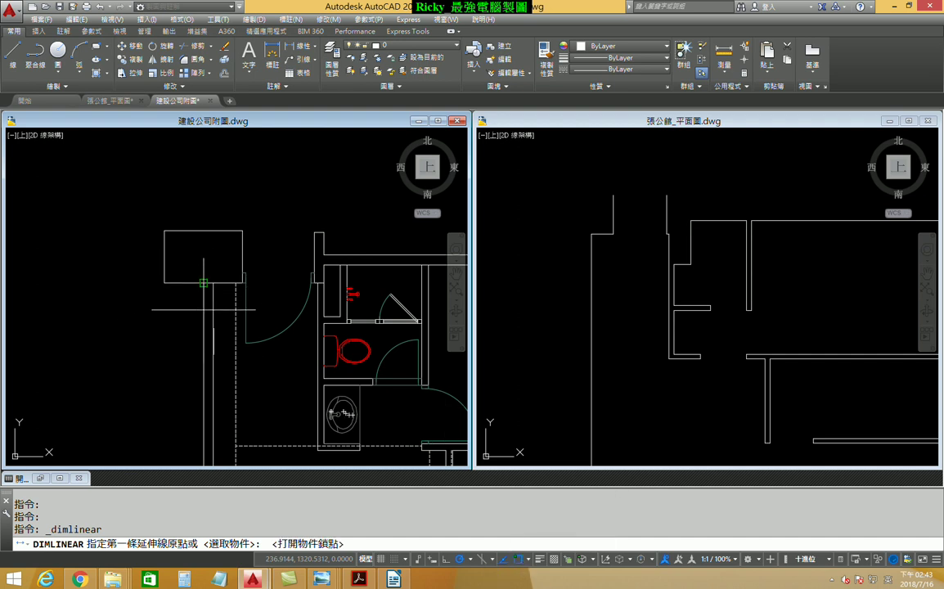
click(204, 283)
click(213, 283)
scroll(199, 255, up, 5)
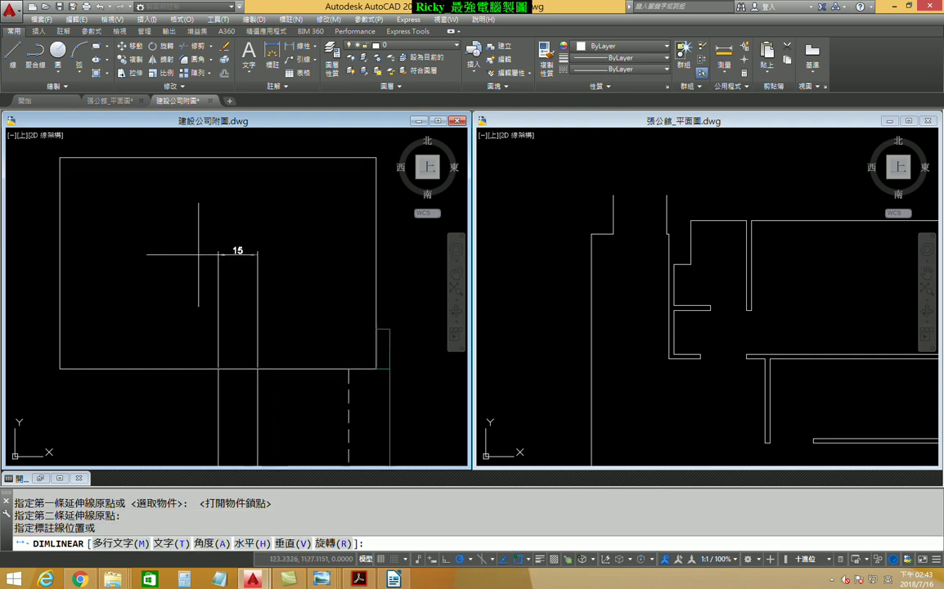
scroll(218, 289, down, 2)
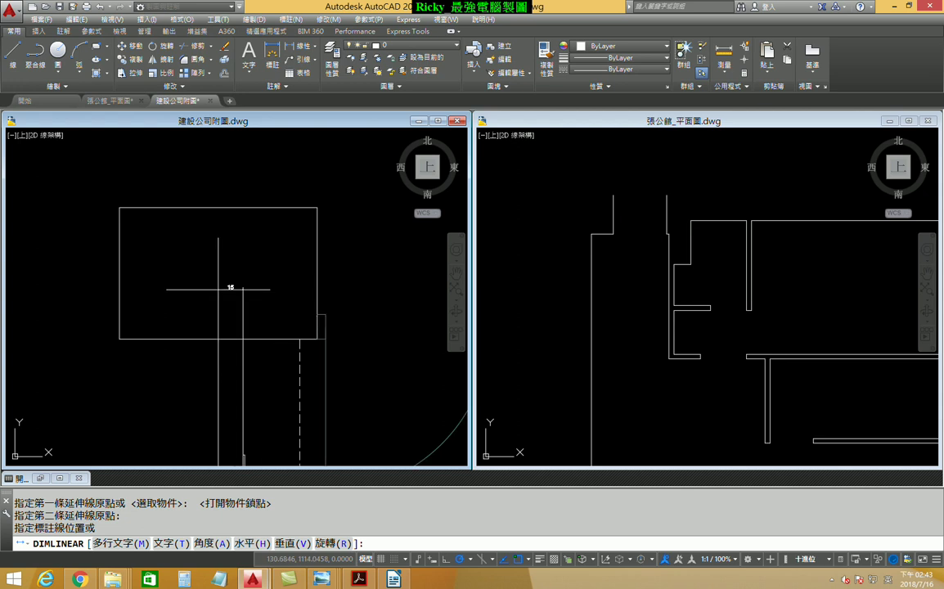
scroll(218, 282, down, 2)
Cancel the measurement and bring the whole traced floor plan into view
key(Escape)
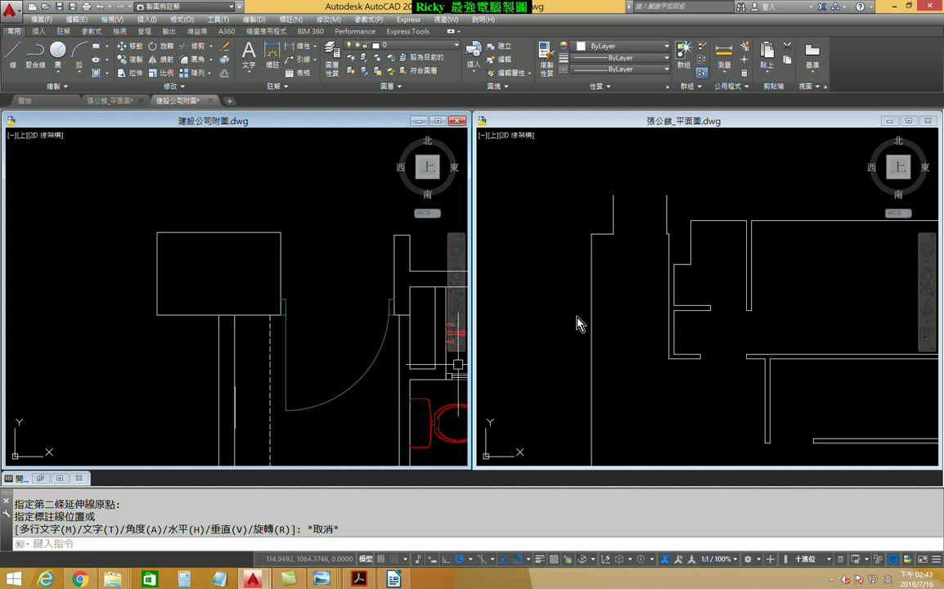
click(602, 264)
key(Return)
scroll(611, 275, down, 2)
middle_drag(611, 276, 601, 211)
Offset the floor plan's left outer wall line by 15 to form a parallel wall line
text(o)
key(Return)
text(15)
key(Return)
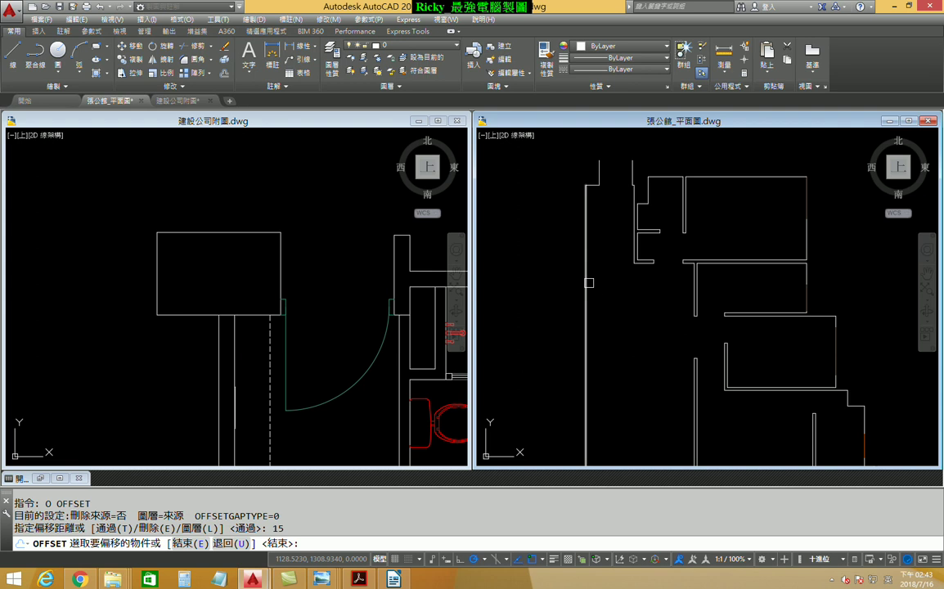
click(587, 283)
click(517, 288)
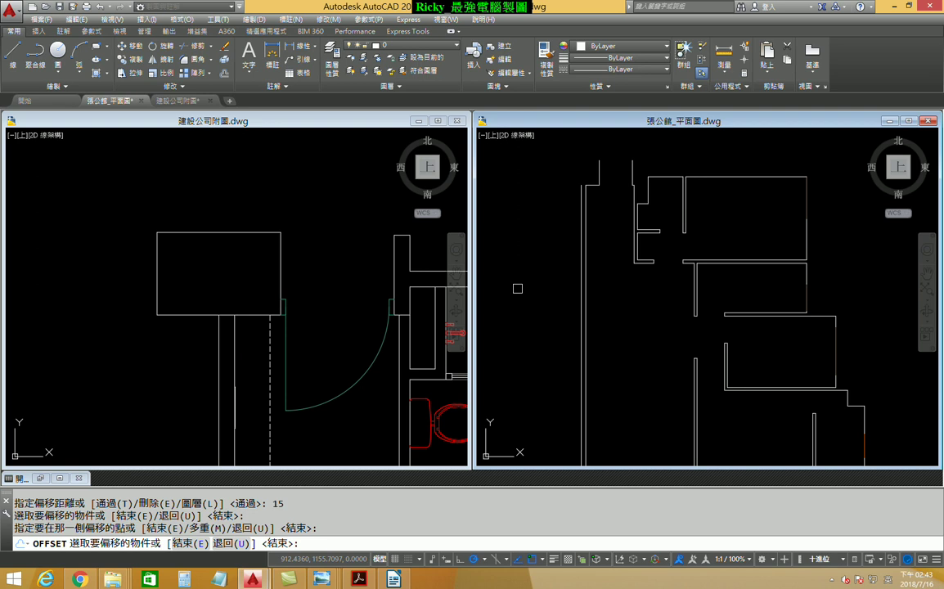
scroll(517, 288, up, 2)
scroll(527, 311, up, 2)
scroll(540, 331, up, 1)
Measure the reference plan's column-box wall as 120 long without keeping the dimension
click(250, 281)
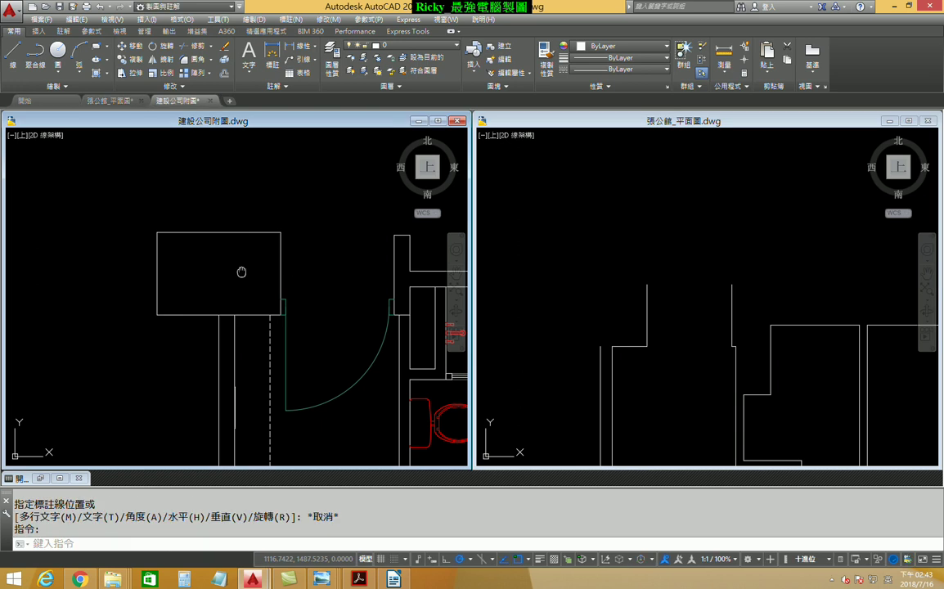
middle_drag(238, 270, 263, 264)
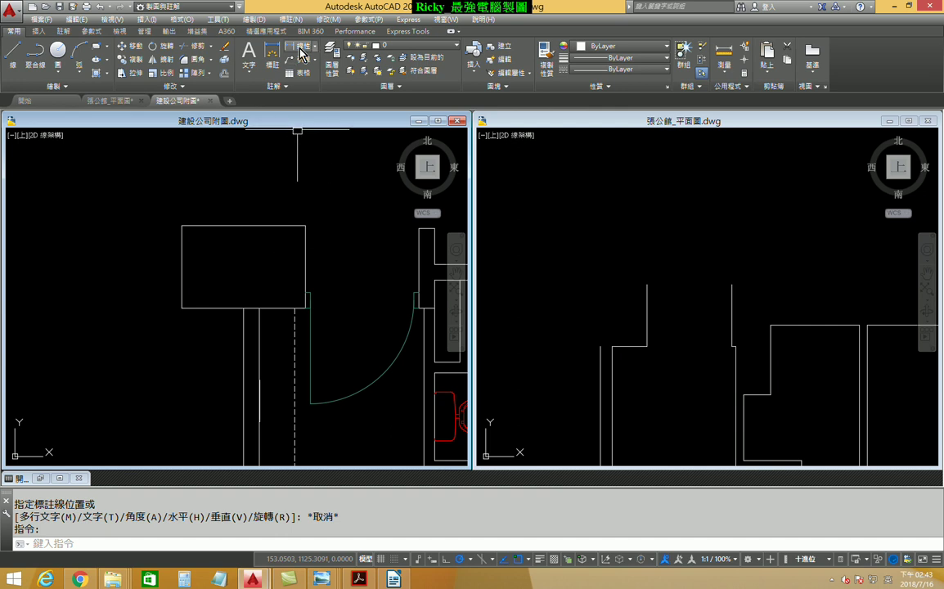
click(291, 47)
key(Return)
click(246, 226)
scroll(246, 205, up, 2)
scroll(244, 208, up, 2)
scroll(243, 208, down, 3)
key(Escape)
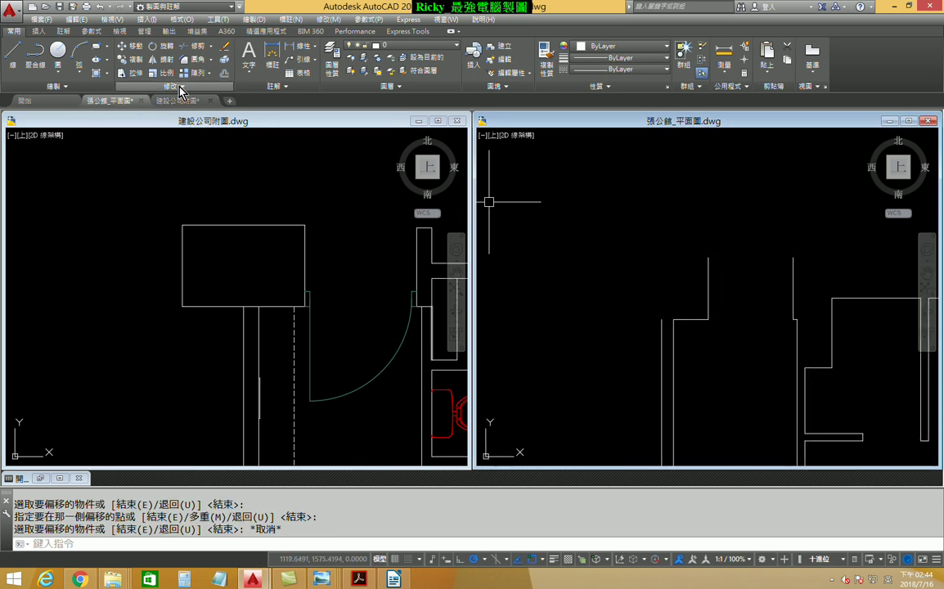
Draw a wall line from the wall endpoint 120 units left, then downward, outlining the column box
click(22, 54)
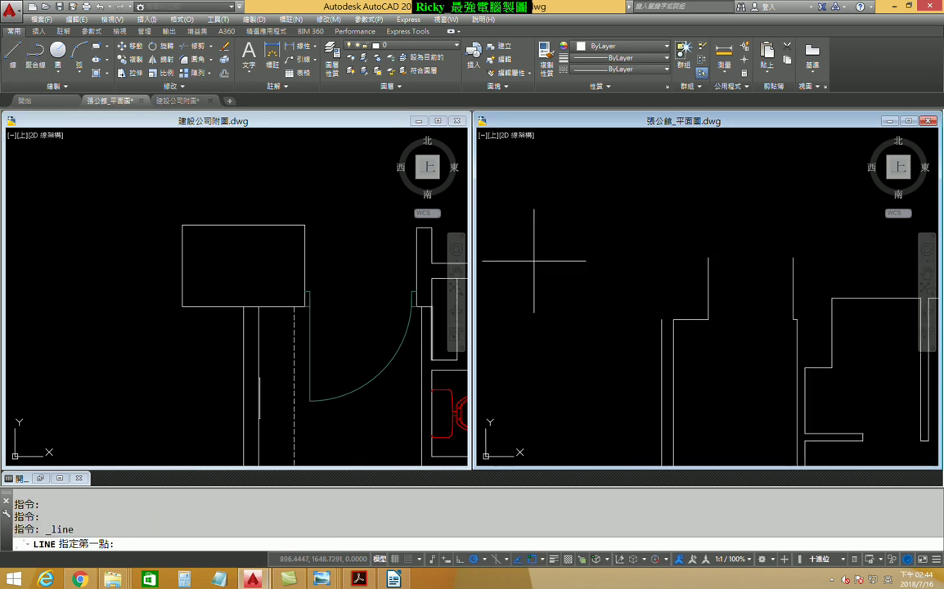
click(707, 259)
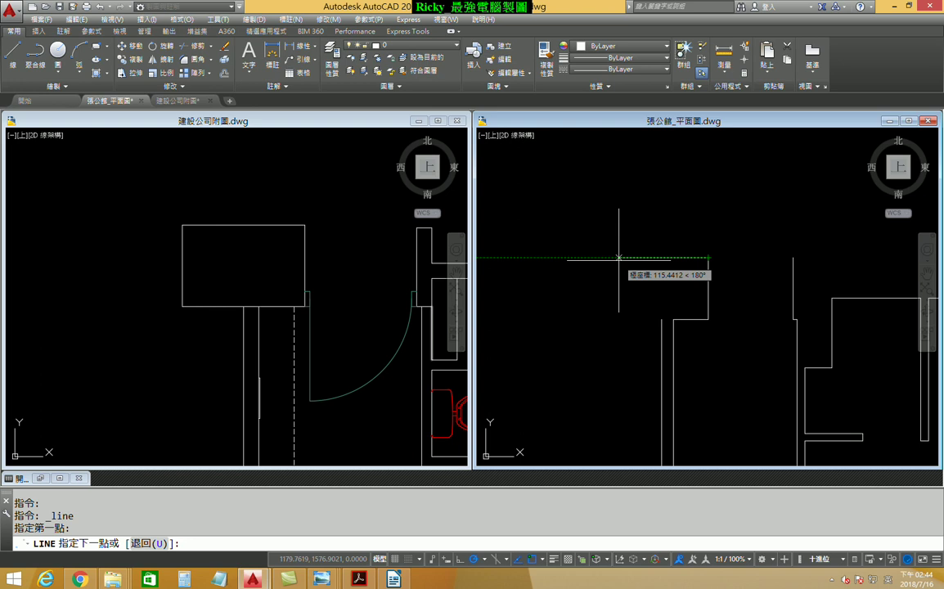
text(120)
key(Return)
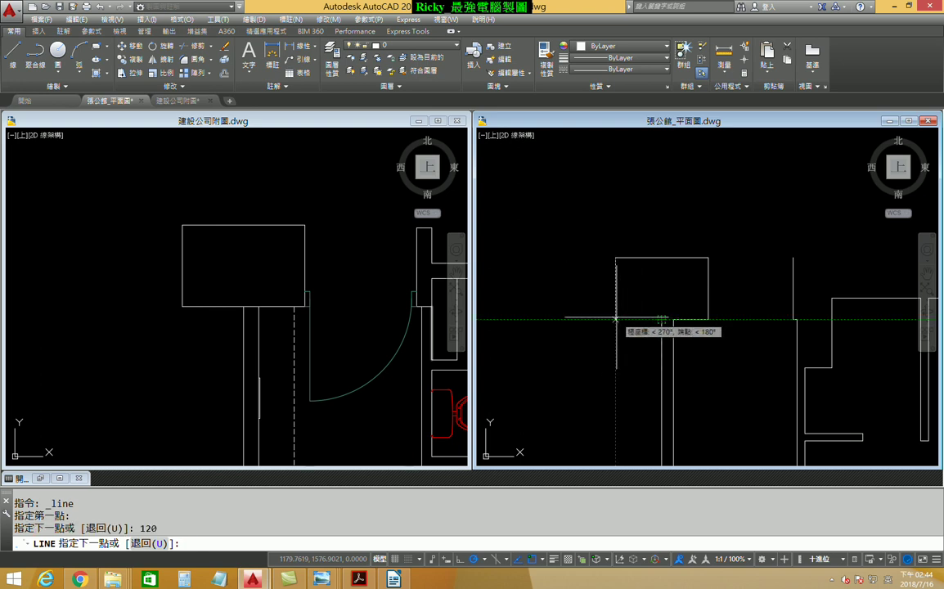
click(615, 319)
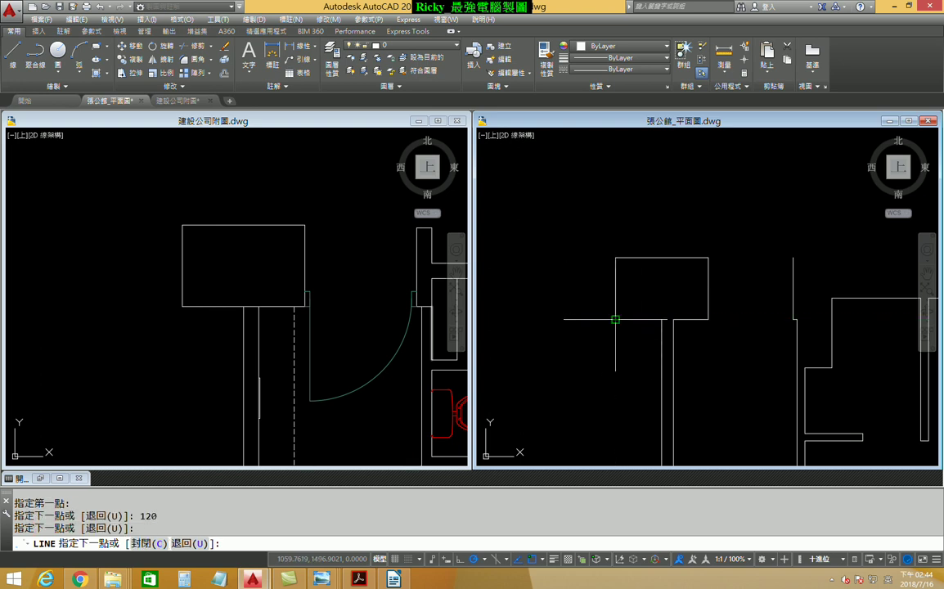
click(662, 319)
key(Escape)
middle_drag(645, 273, 564, 215)
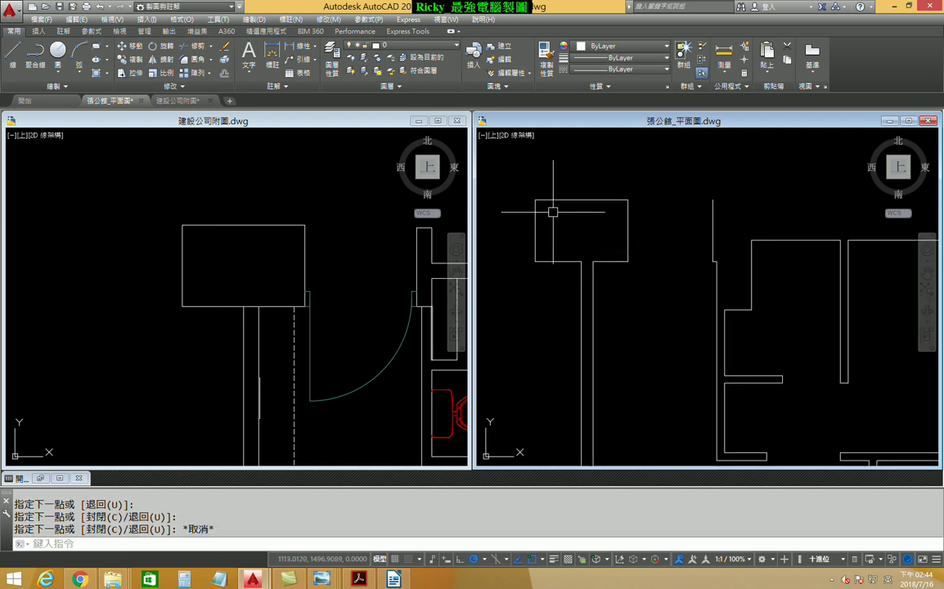
middle_drag(553, 212, 533, 317)
Pan the reference drawing to its wall and door lines and adjust the floor plan view
scroll(523, 324, up, 2)
scroll(516, 320, up, 2)
click(238, 330)
scroll(270, 334, down, 4)
scroll(270, 344, up, 4)
middle_drag(261, 376, 249, 252)
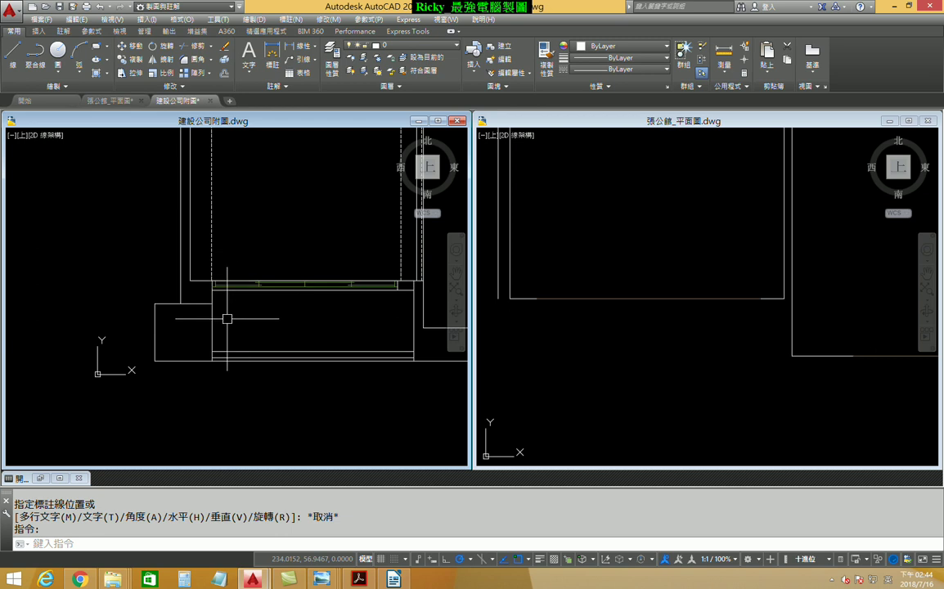
scroll(227, 319, up, 2)
scroll(227, 318, up, 1)
middle_drag(546, 339, 573, 348)
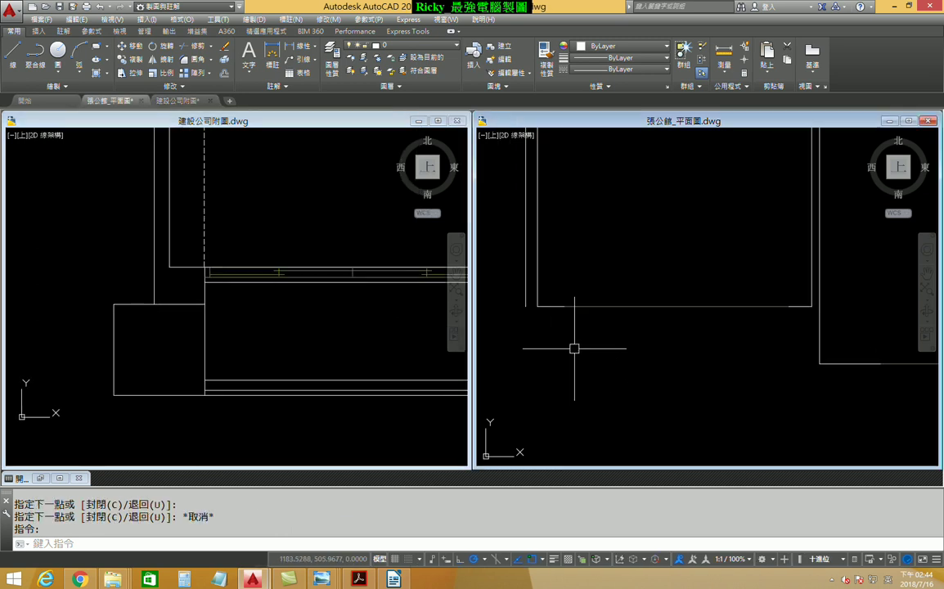
text(O)
Measure the wall thickness in the reference drawing as 15 with a linear dimension
key(Return)
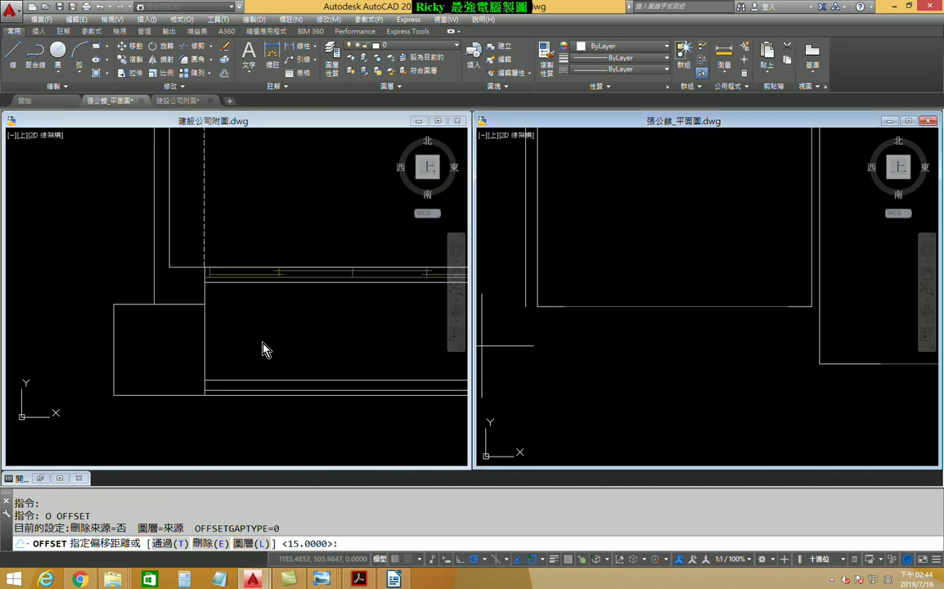
click(258, 310)
key(Escape)
key(Escape)
click(273, 51)
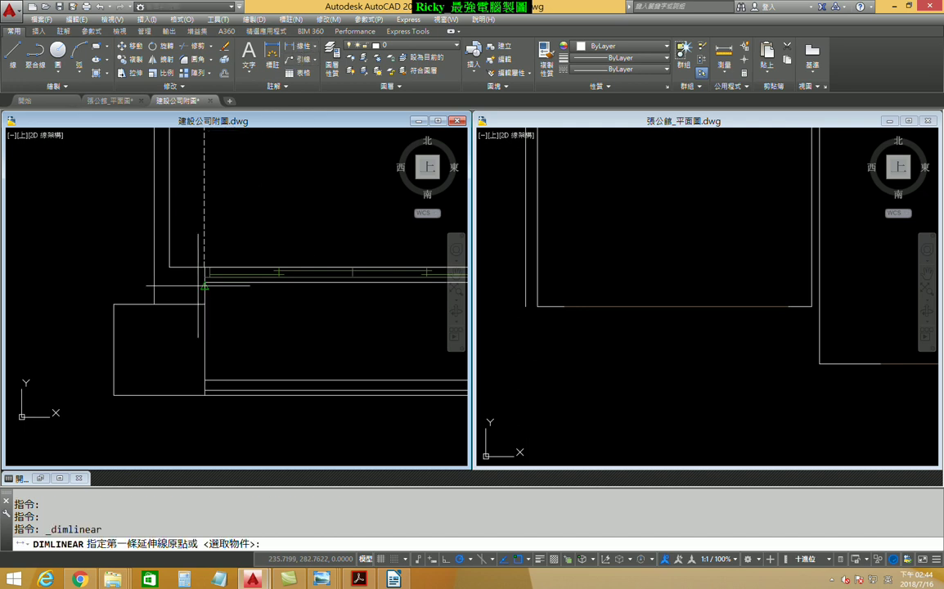
scroll(223, 293, up, 2)
click(223, 293)
click(223, 232)
scroll(278, 260, down, 2)
scroll(289, 261, up, 2)
scroll(262, 261, down, 2)
key(Escape)
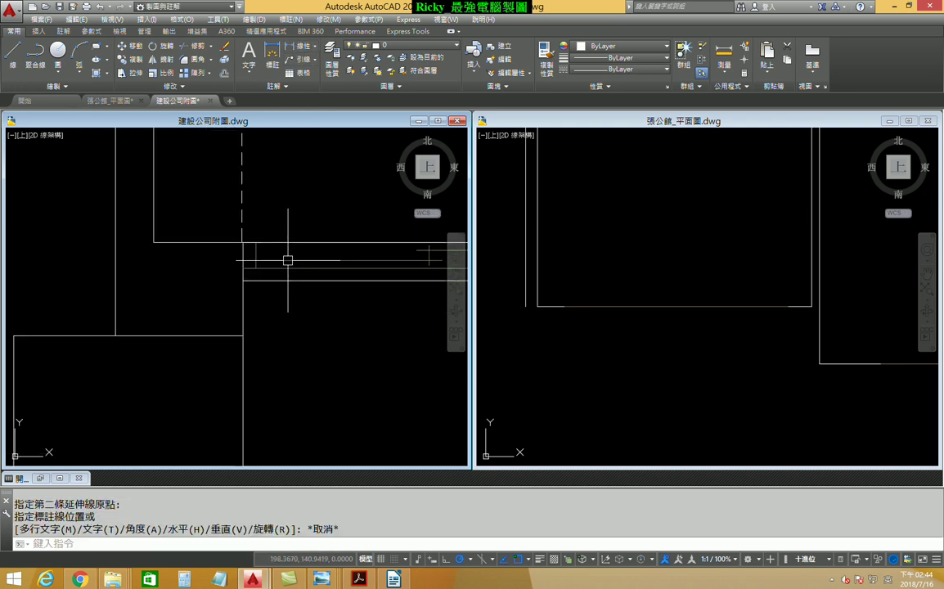
click(282, 314)
scroll(300, 316, down, 2)
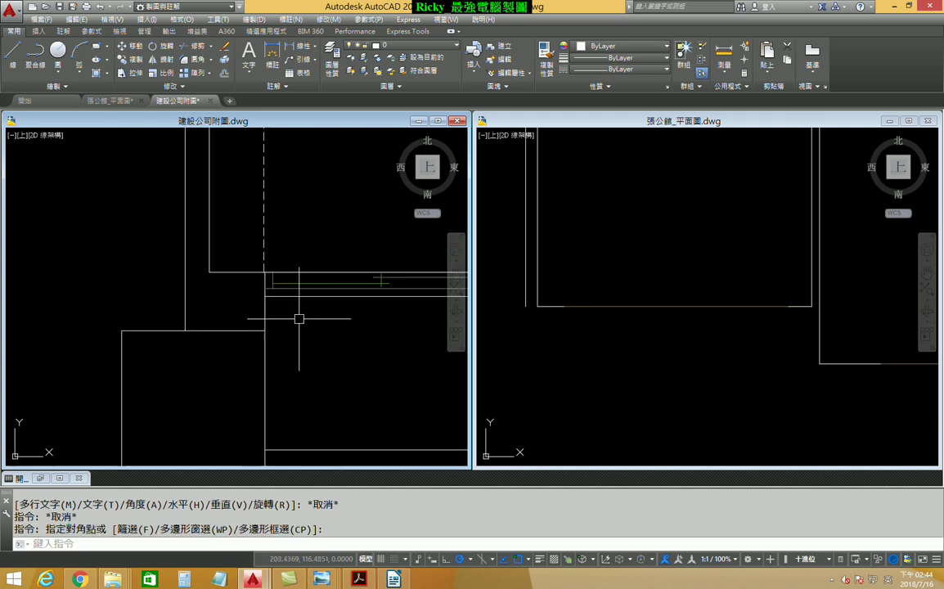
Offset three horizontal wall lines in the floor plan 15 units downward
click(557, 332)
key(Return)
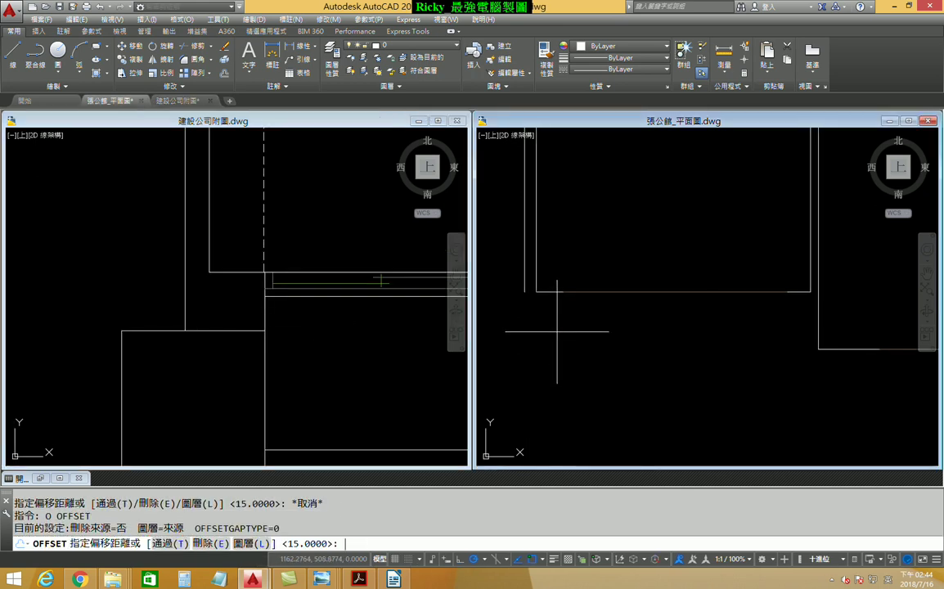
text(15)
key(Return)
scroll(547, 307, up, 3)
click(553, 259)
click(544, 315)
click(560, 259)
click(565, 299)
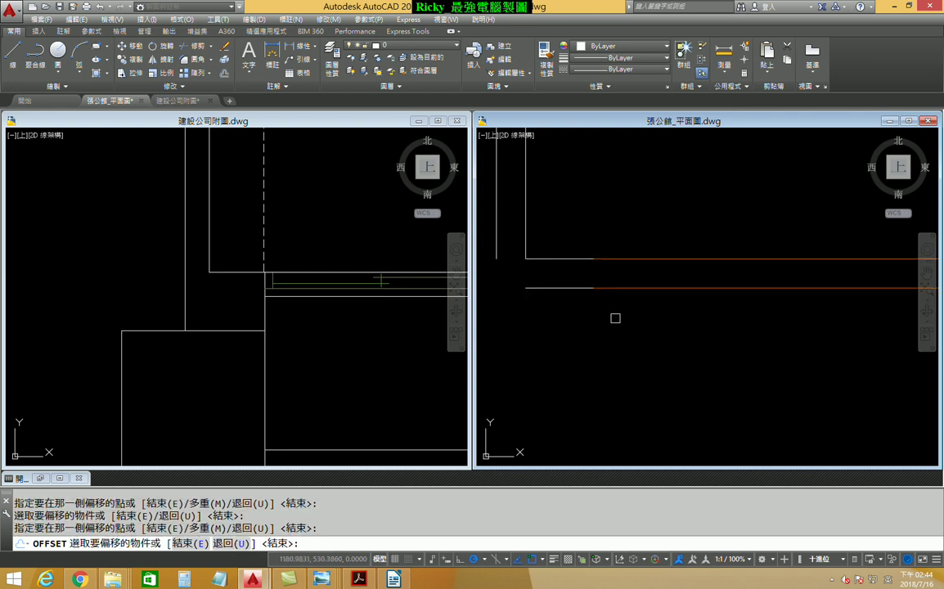
scroll(616, 318, down, 4)
click(727, 280)
click(675, 330)
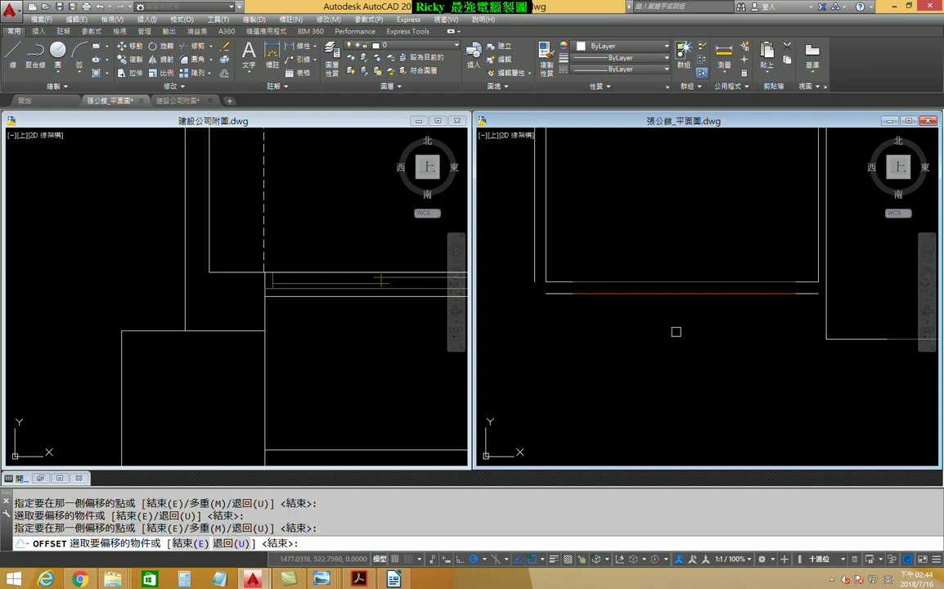
scroll(553, 303, up, 2)
key(Escape)
key(Escape)
Start and cancel two stray wall lines, then zoom to the corner
click(12, 56)
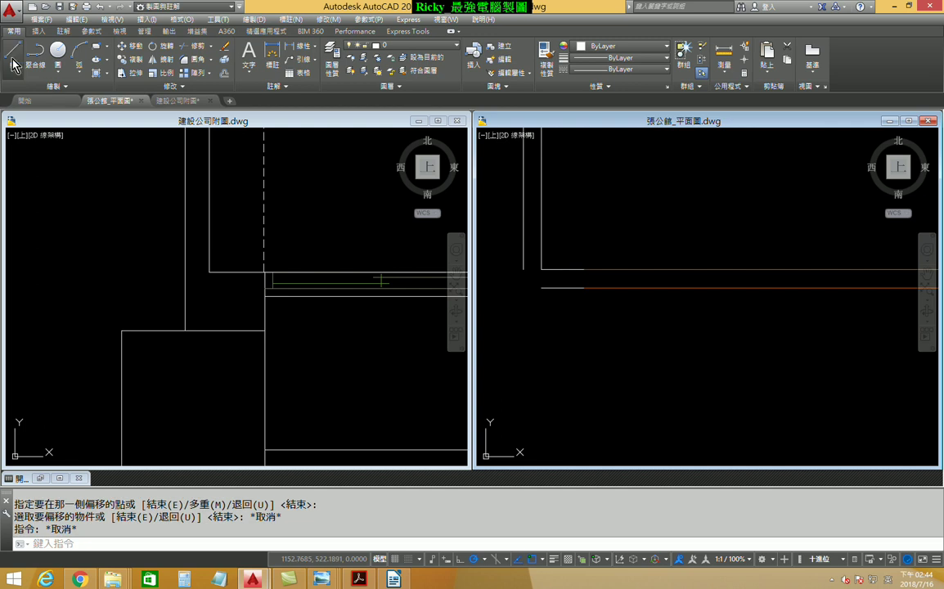
click(587, 269)
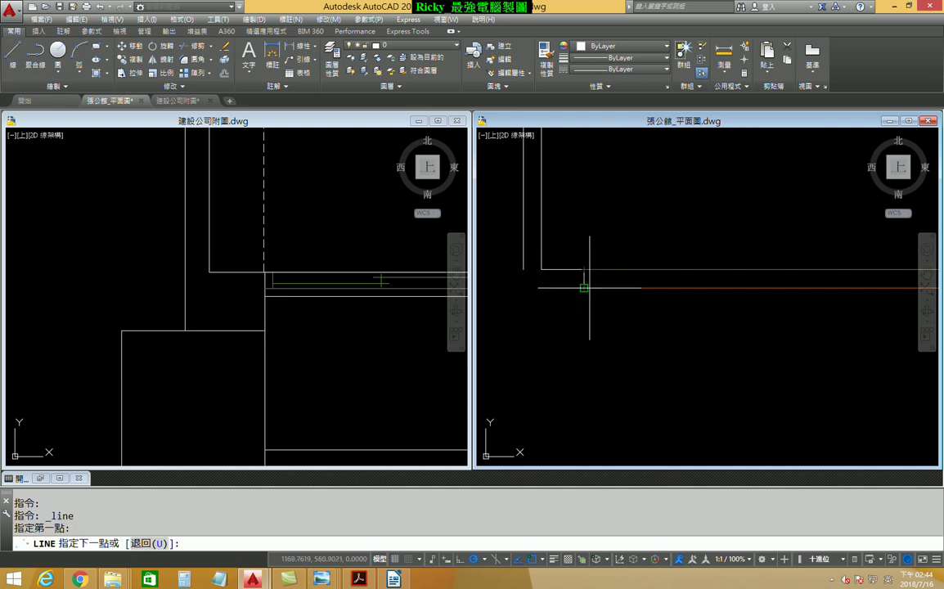
key(Escape)
mouse_move(542, 238)
middle_down()
mouse_move(616, 293)
mouse_move(659, 293)
middle_up()
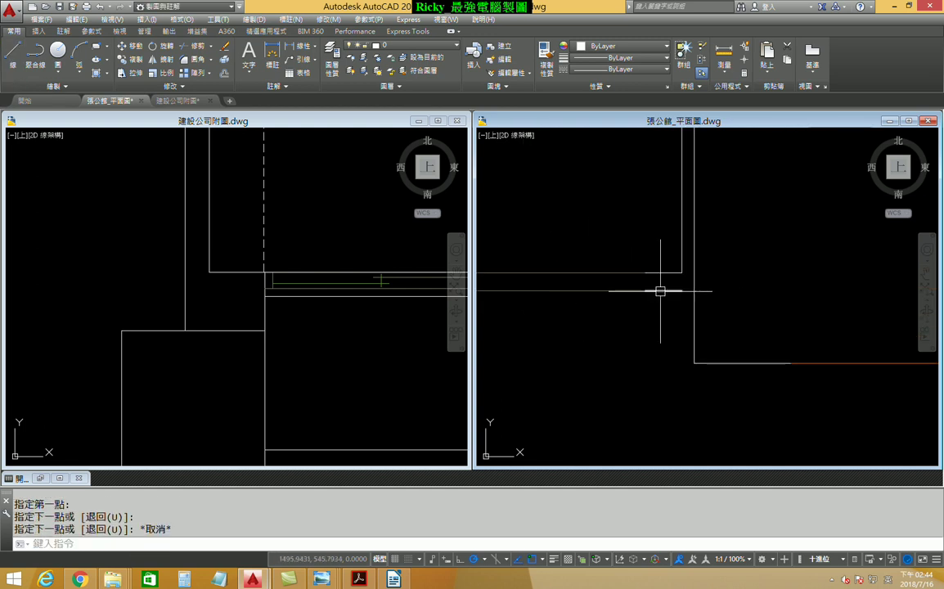
key(Return)
click(646, 273)
key(Escape)
scroll(636, 316, down, 2)
scroll(622, 319, up, 2)
scroll(607, 322, up, 1)
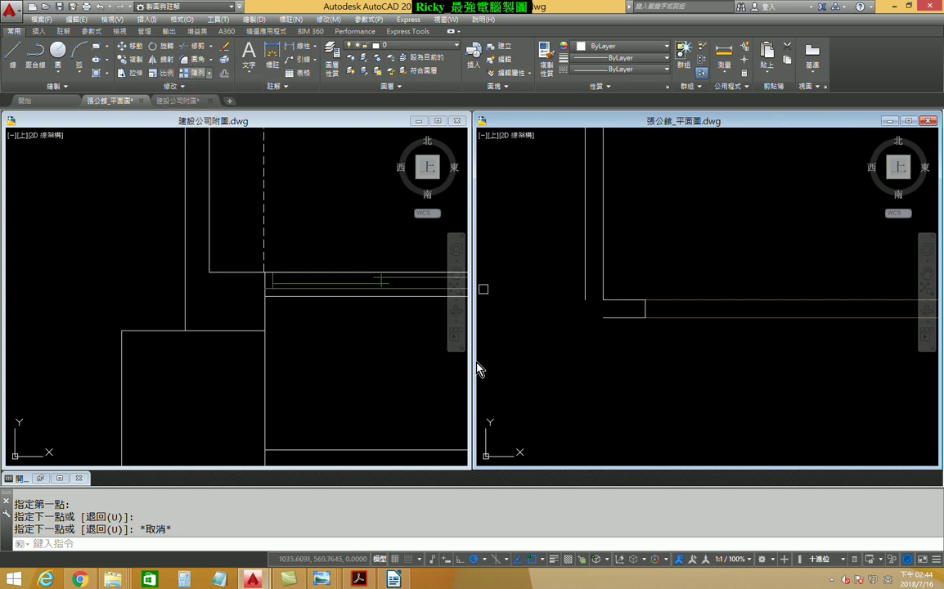
Fillet the offset wall line and vertical wall with radius 0 into a clean corner
click(594, 319)
scroll(587, 290, down, 1)
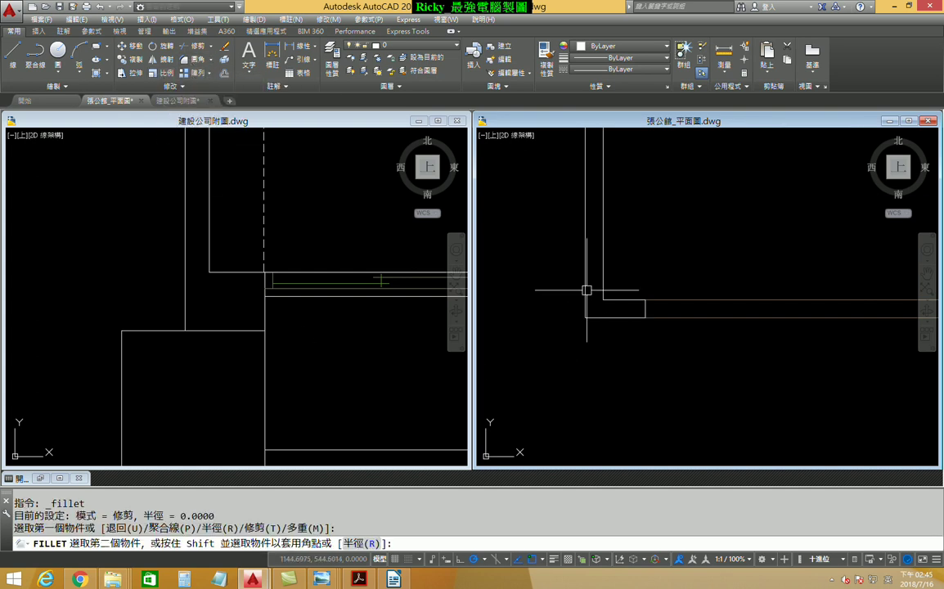
click(586, 289)
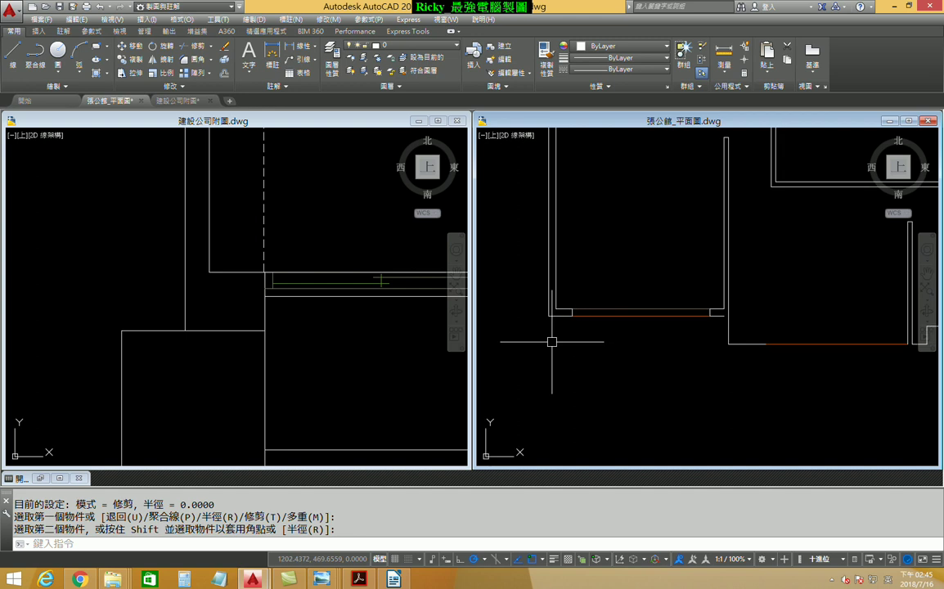
middle_drag(566, 356, 535, 312)
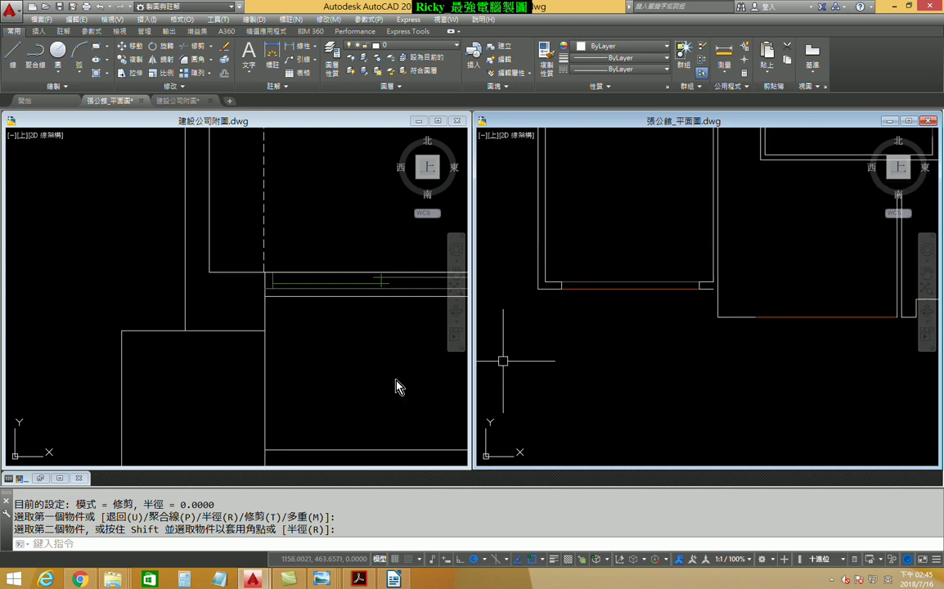
middle_drag(345, 361, 296, 337)
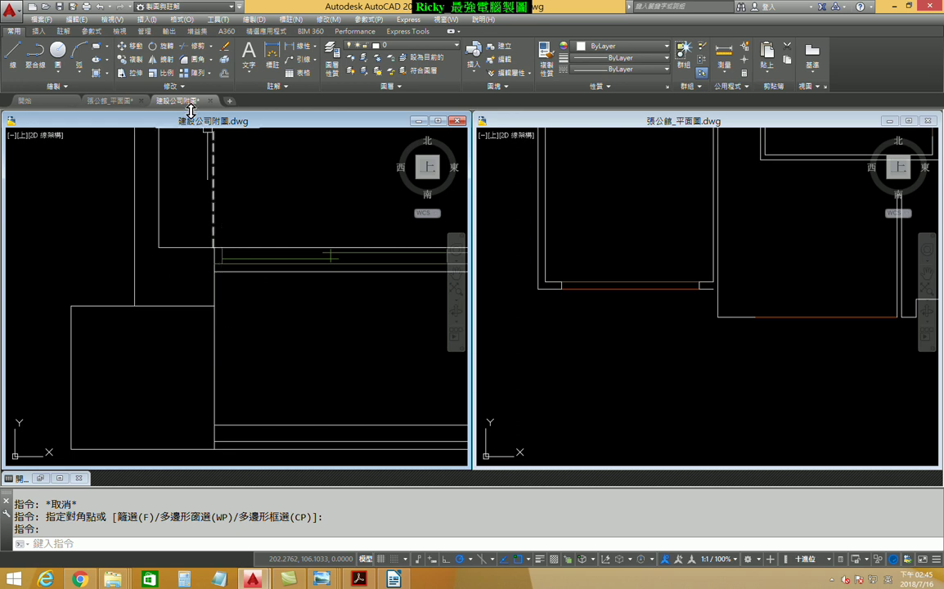
Measure the reference drawing's wall as 96.5 long without keeping the dimension
click(272, 54)
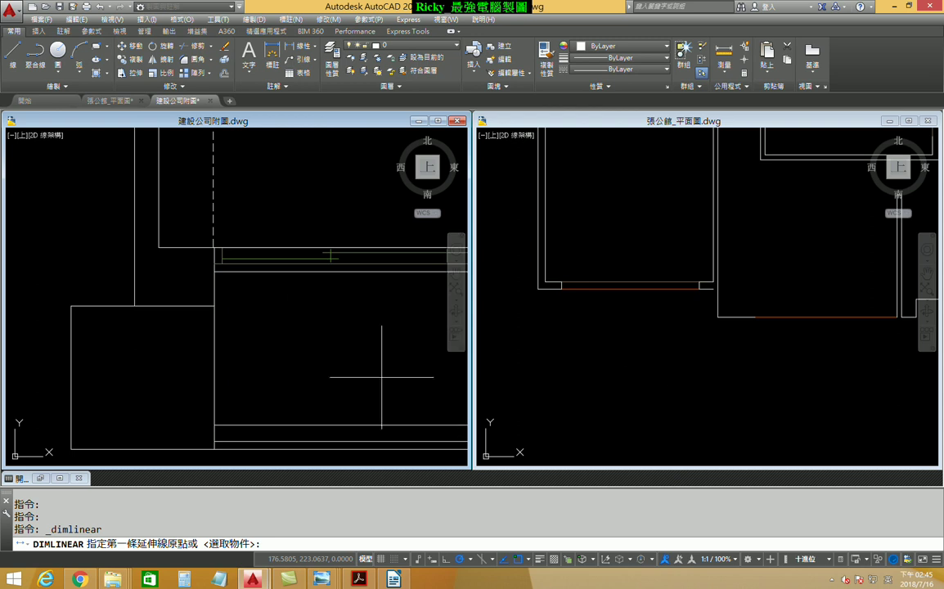
click(216, 271)
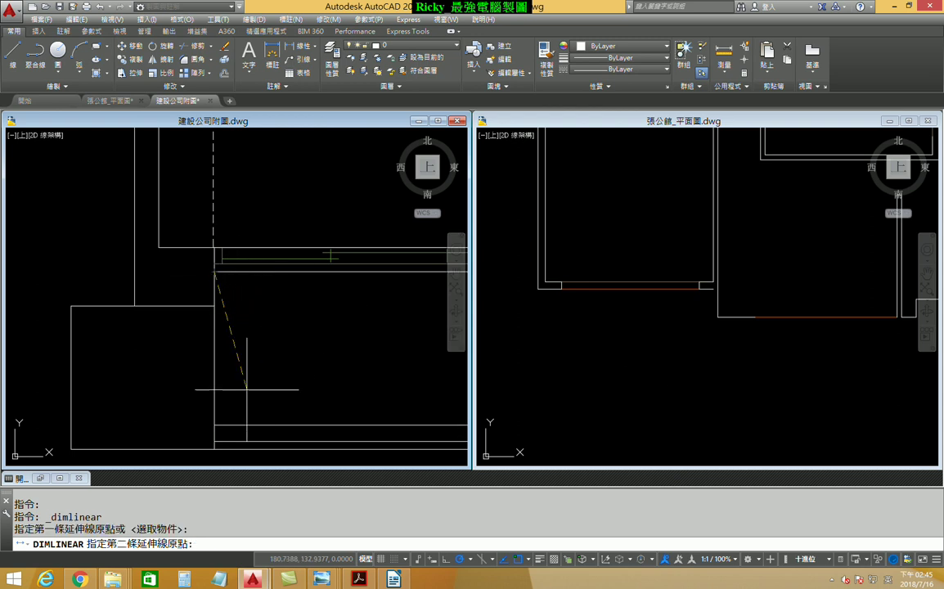
click(212, 424)
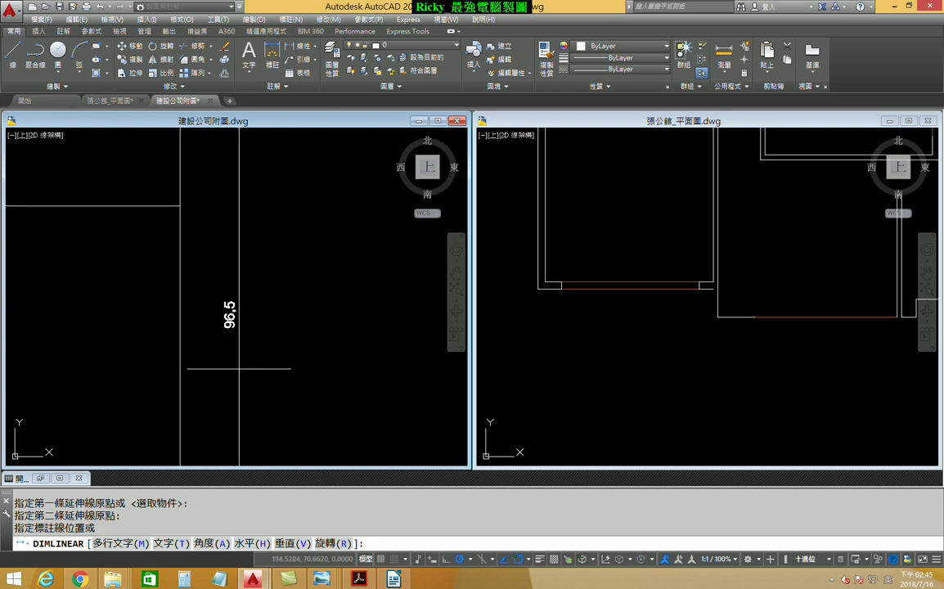
key(Escape)
Return to 張公館_平面圖, zoom in at the corner and begin a new wall line
click(575, 369)
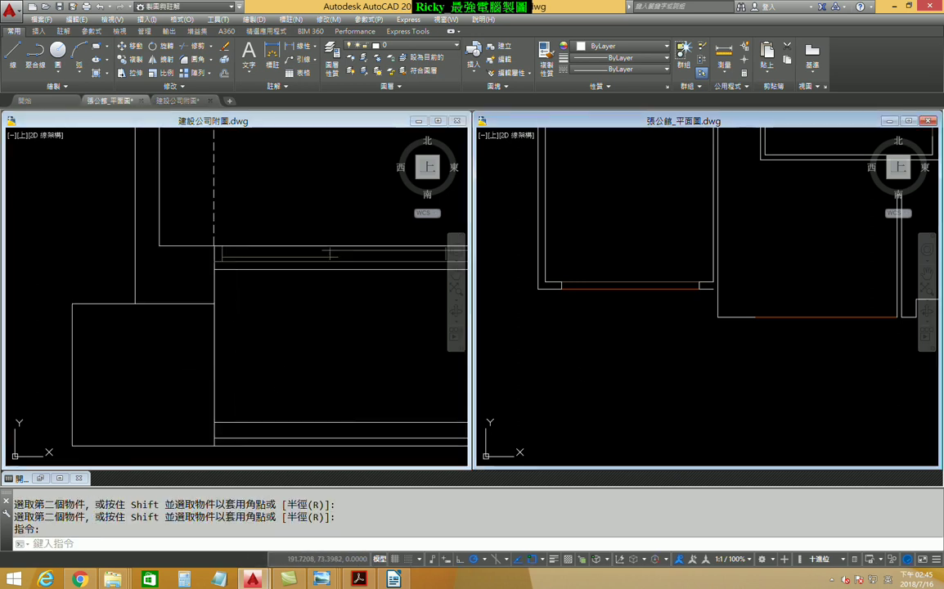
scroll(577, 343, up, 2)
scroll(580, 311, up, 1)
click(13, 50)
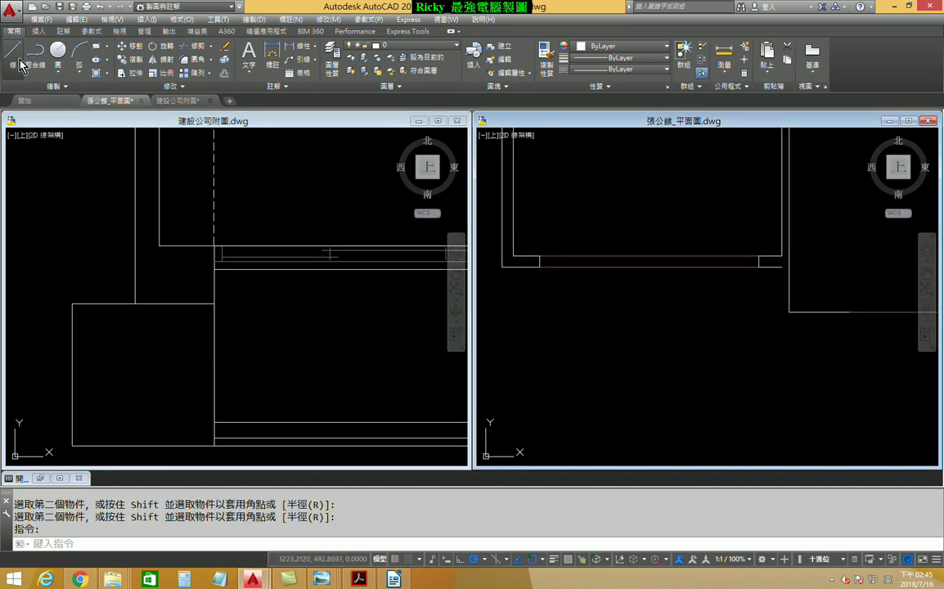
Trace a 96.5-unit wall segment starting from the wall corner
click(539, 266)
text(6.)
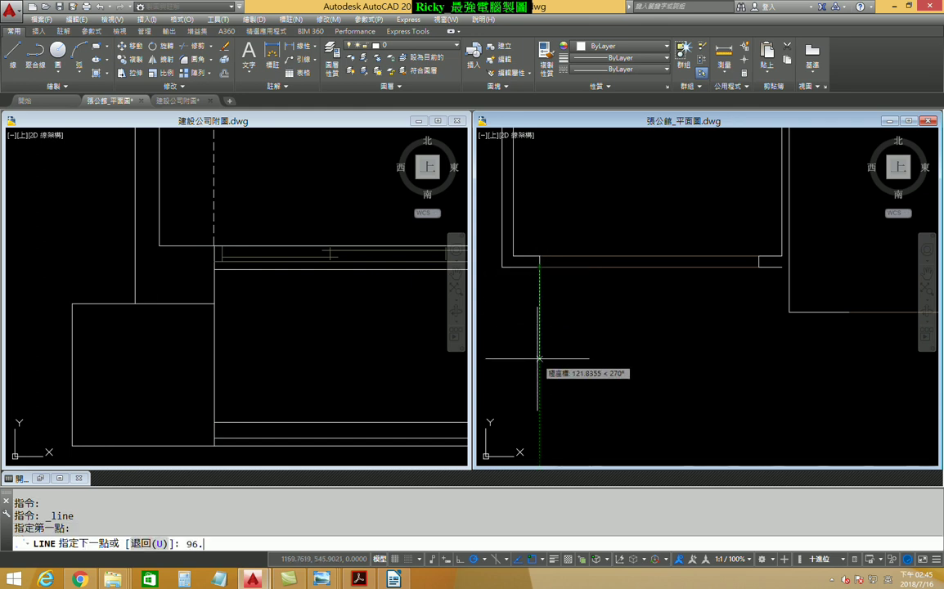
text(5)
key(Return)
scroll(607, 390, down, 1)
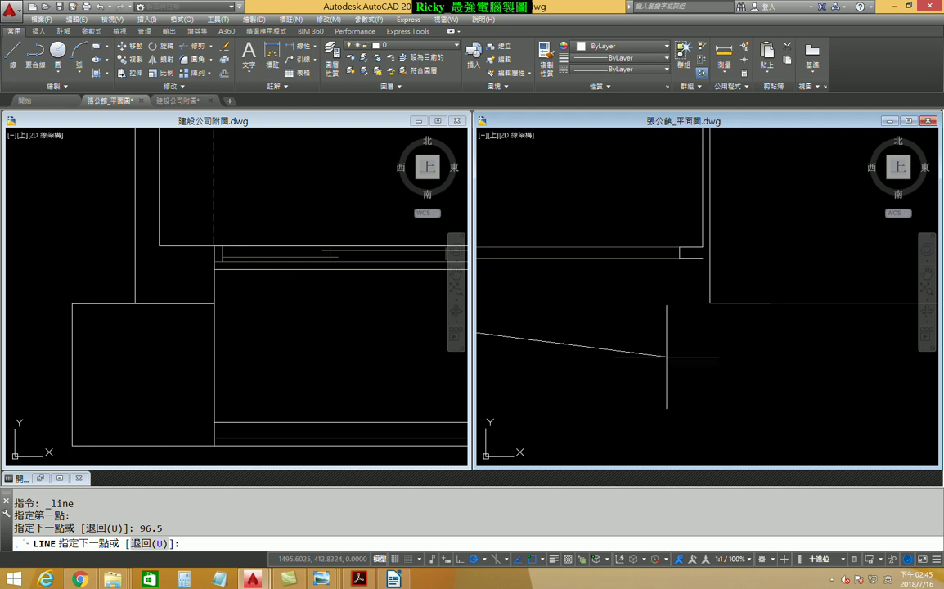
Compare with the reference drawing, then pan the floor plan to show the remaining walls
click(381, 342)
scroll(81, 326, down, 2)
scroll(194, 343, down, 1)
click(670, 343)
mouse_move(670, 343)
middle_down()
mouse_move(681, 348)
mouse_move(689, 333)
mouse_move(681, 337)
middle_up()
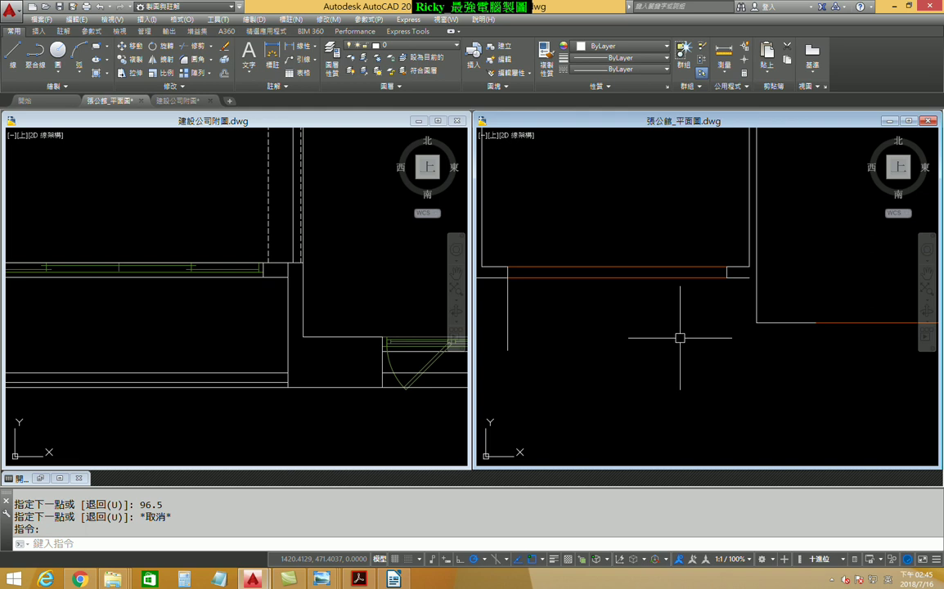
Draw a horizontal line across the recess and a vertical closing segment to enclose the rectangle
click(15, 56)
click(507, 351)
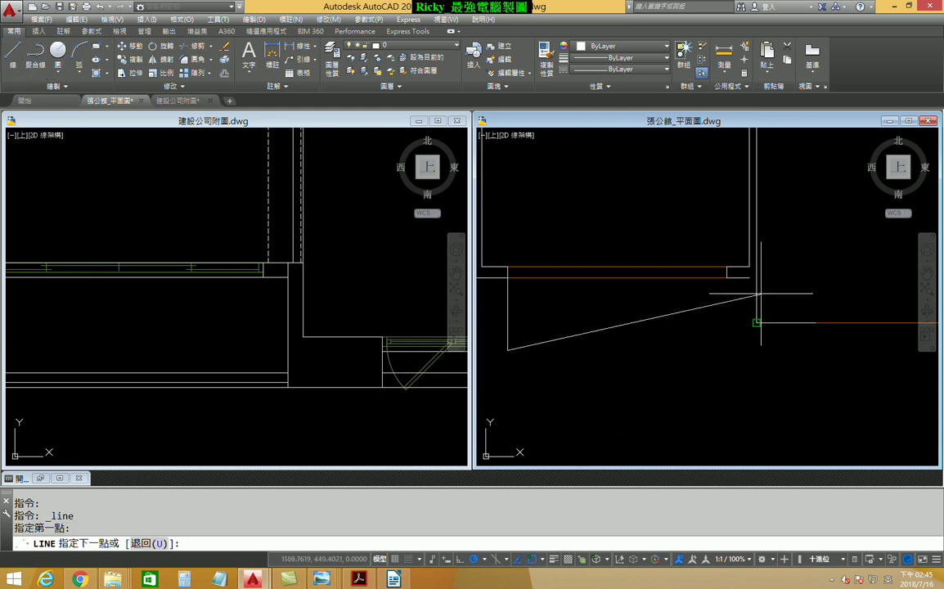
click(750, 351)
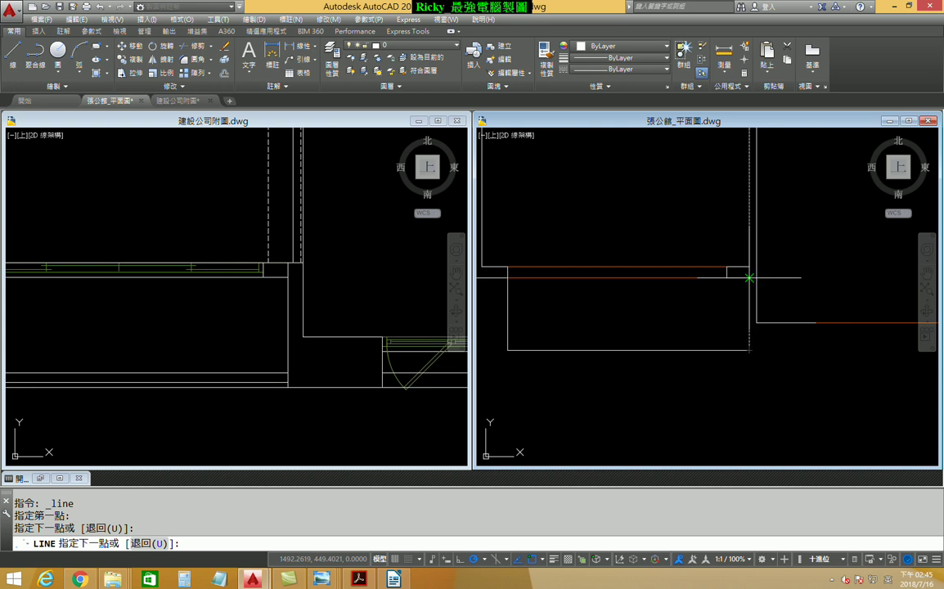
scroll(749, 278, up, 2)
click(750, 247)
key(Escape)
Return to the 建設公司附圖 reference drawing
scroll(761, 343, down, 2)
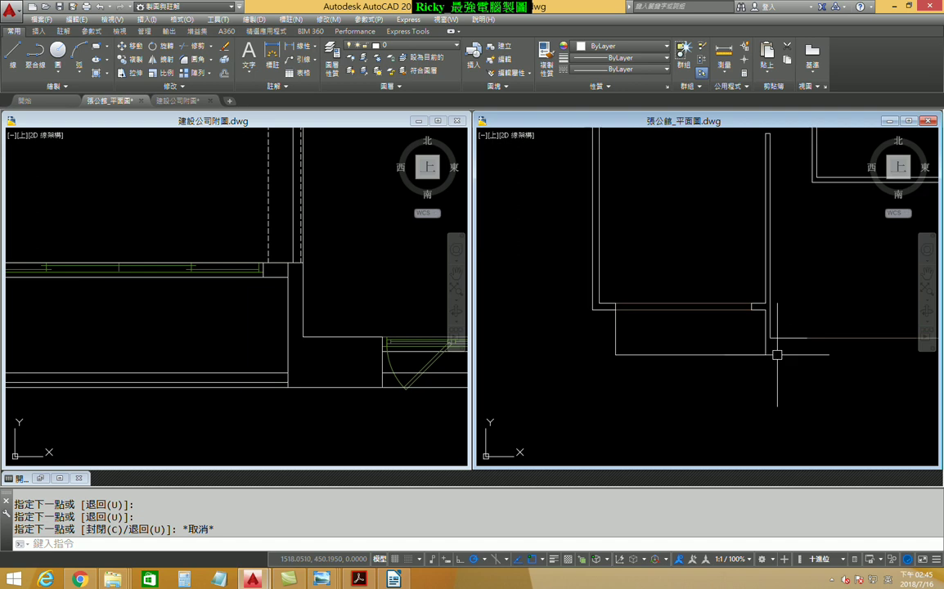
scroll(835, 360, down, 2)
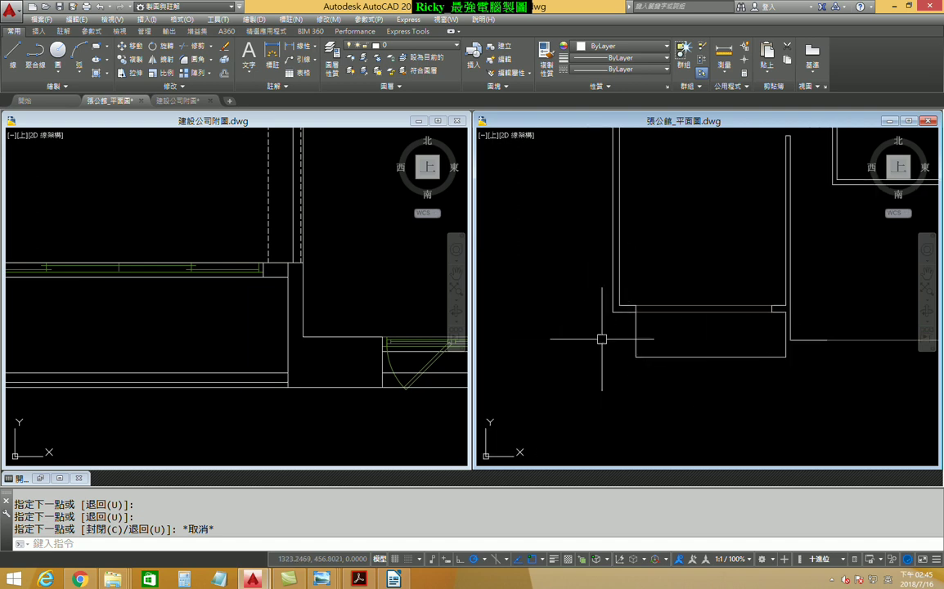
click(242, 315)
scroll(180, 315, down, 2)
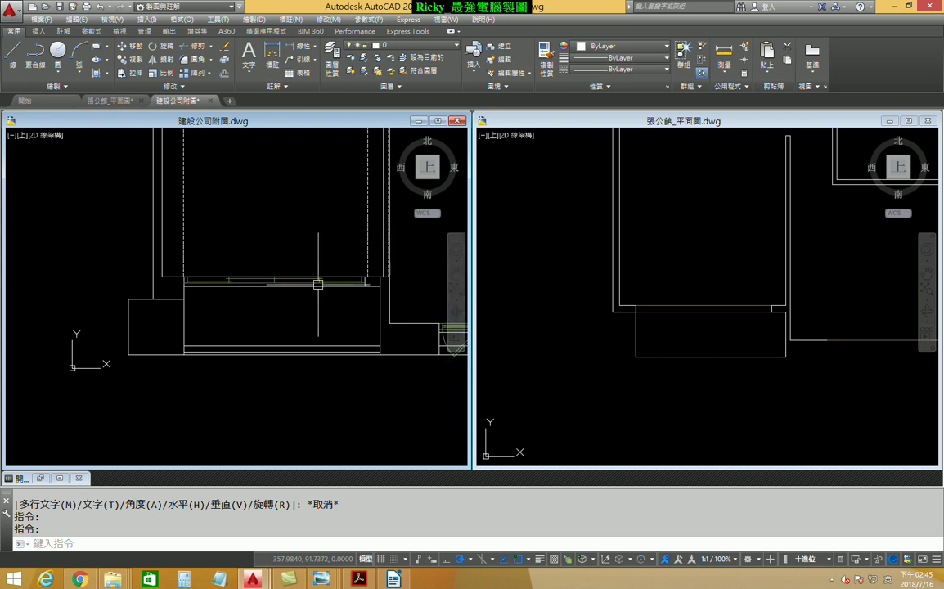
Draw a 120-unit line left from the rectangle's bottom-left corner, then a short vertical segment upward
click(13, 51)
click(597, 332)
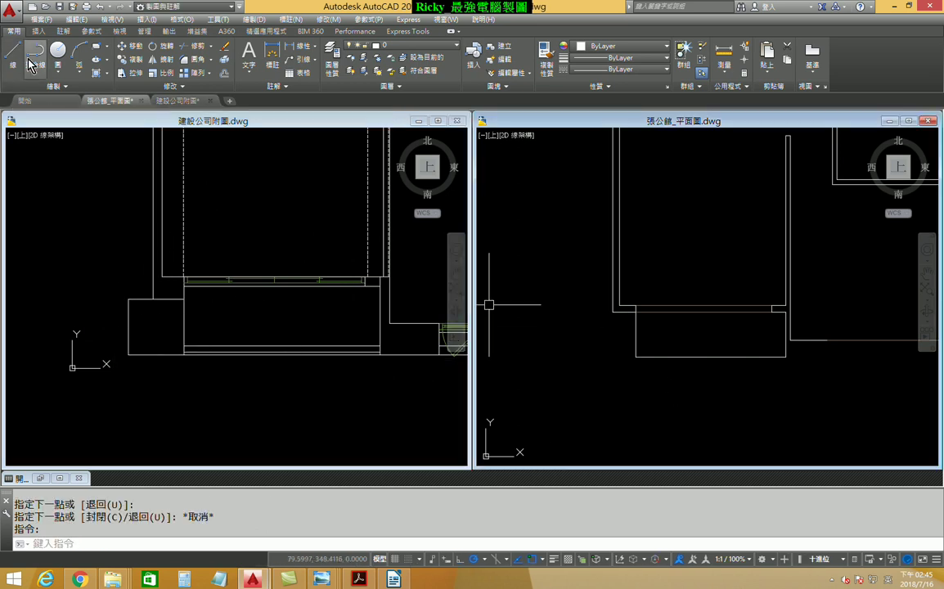
click(612, 312)
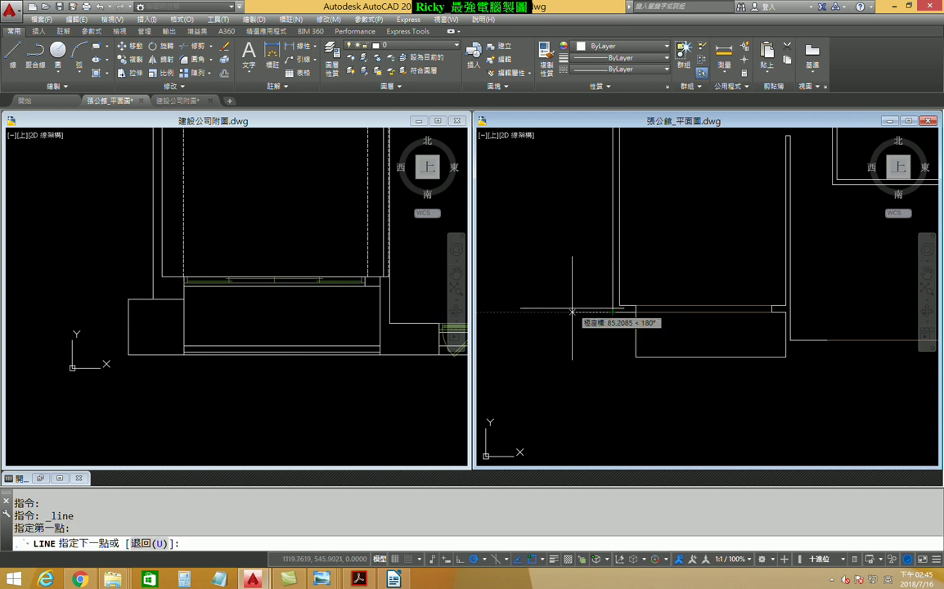
key(Escape)
key(Return)
click(635, 357)
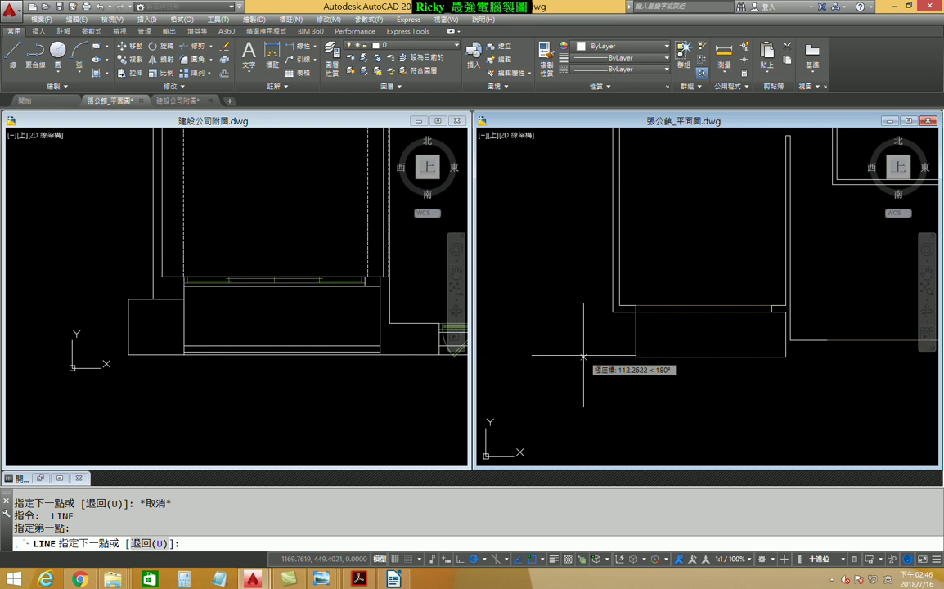
text(120)
key(Return)
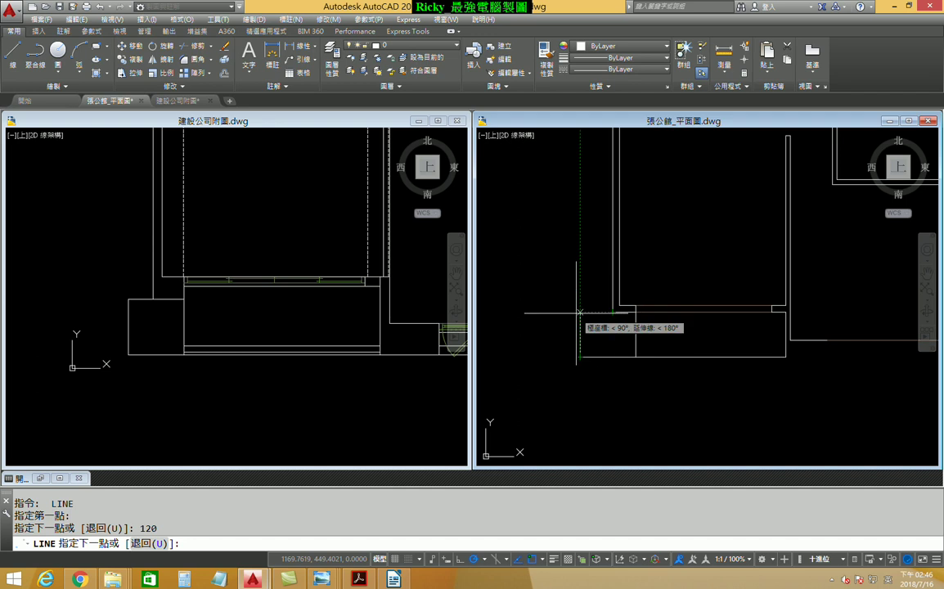
click(579, 311)
key(Escape)
Pan the reference drawing to another area
scroll(632, 336, down, 1)
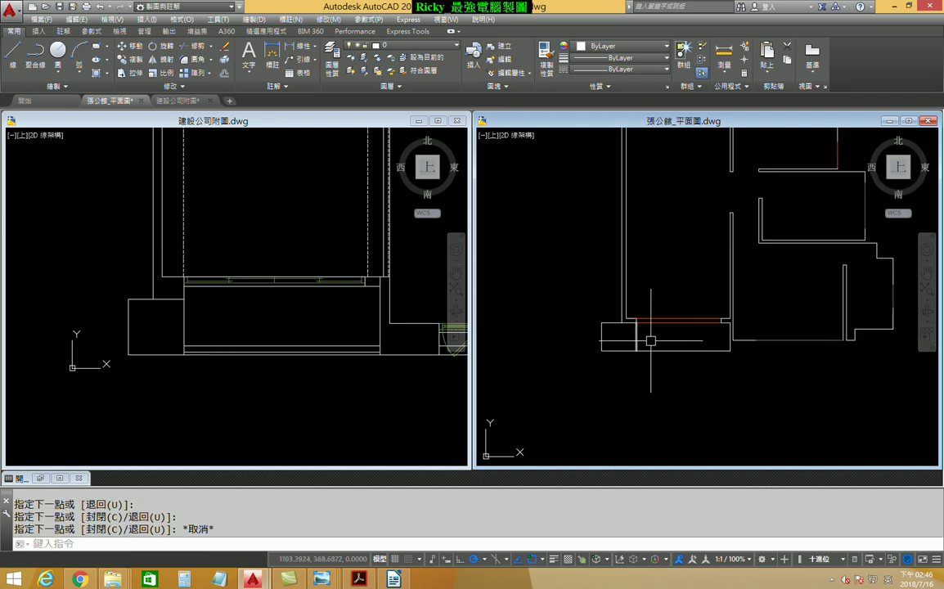
scroll(597, 347, down, 1)
scroll(660, 352, down, 1)
scroll(660, 353, up, 3)
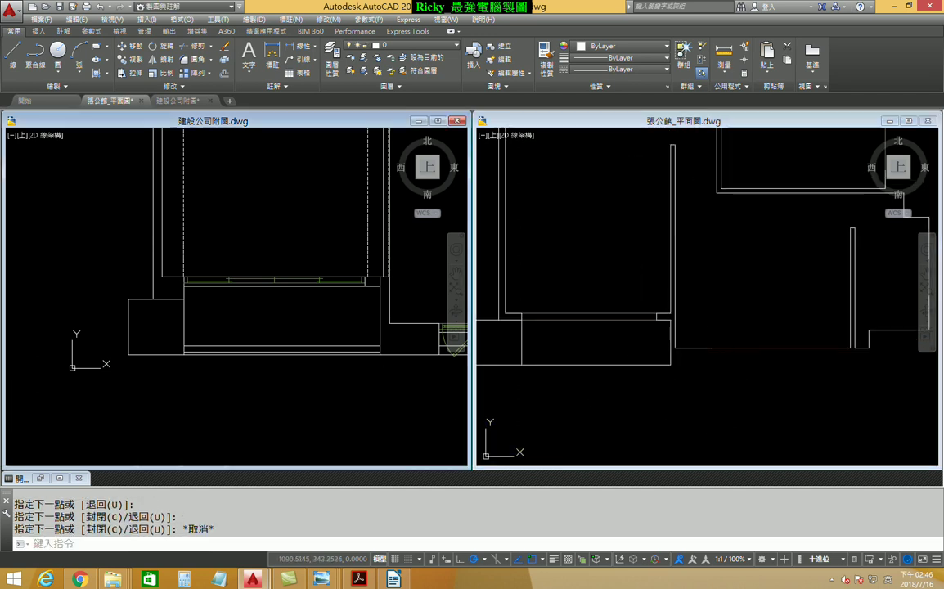
middle_drag(435, 367, 292, 354)
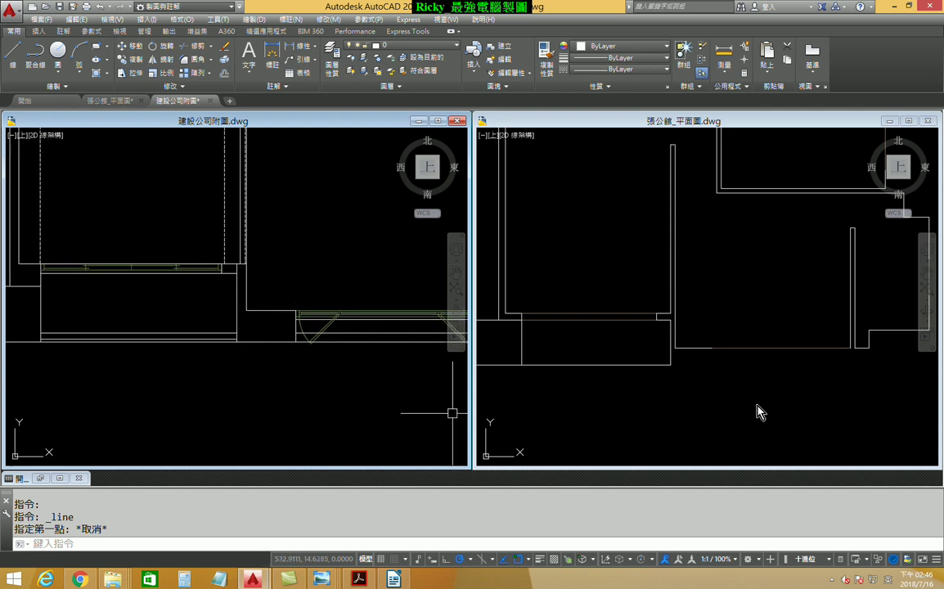
Pan around the floor plan to review the outline, then return to the reference drawing
click(718, 370)
scroll(718, 370, down, 2)
middle_drag(719, 371, 663, 376)
scroll(663, 375, up, 2)
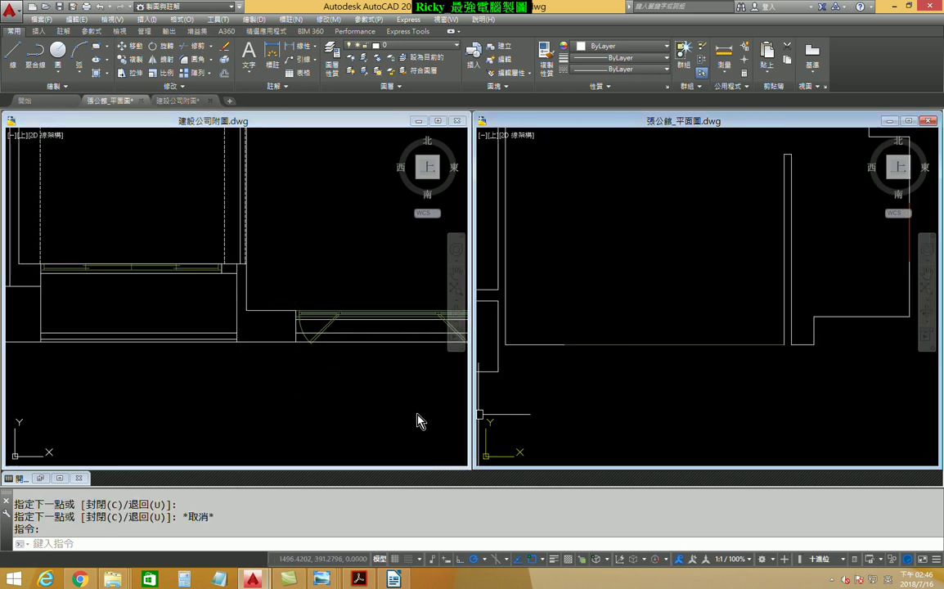
click(642, 378)
click(725, 388)
scroll(725, 388, down, 2)
middle_drag(721, 333, 607, 369)
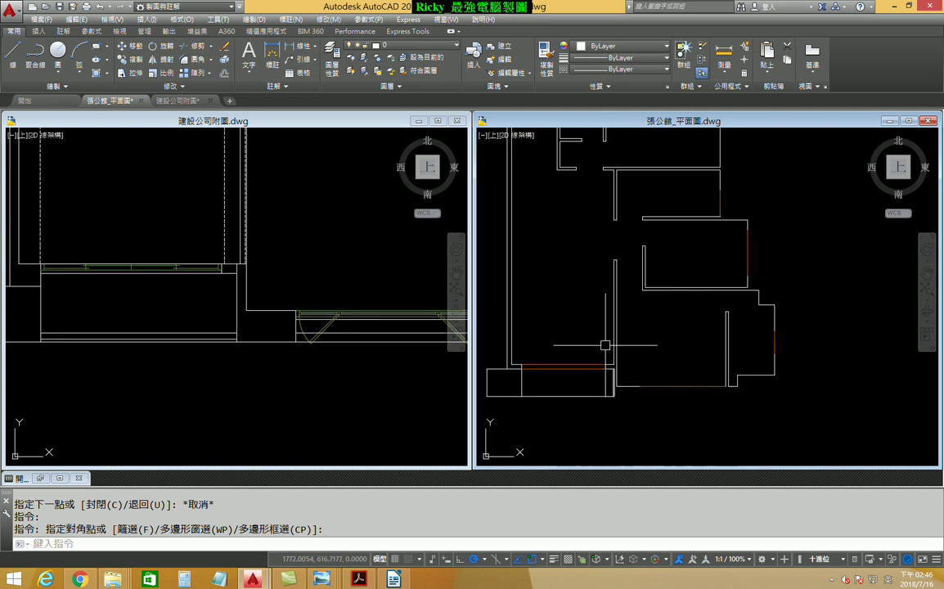
scroll(653, 330, up, 2)
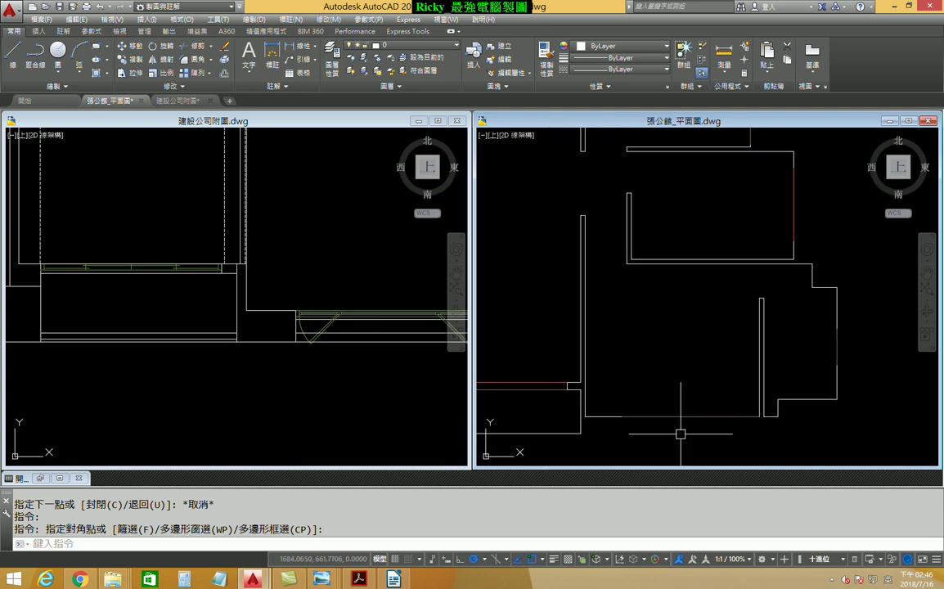
middle_drag(681, 432, 653, 395)
scroll(659, 396, up, 2)
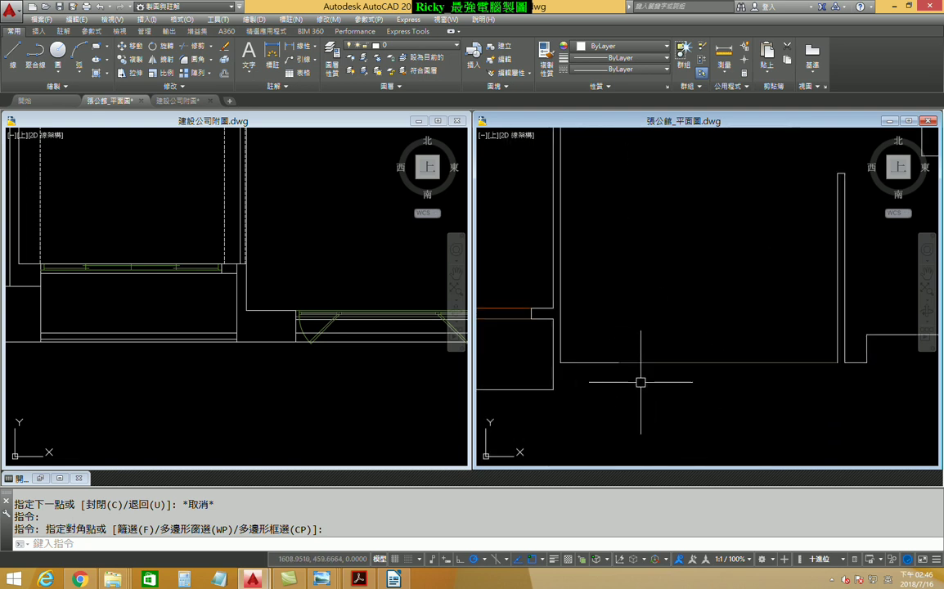
click(329, 396)
scroll(307, 315, up, 2)
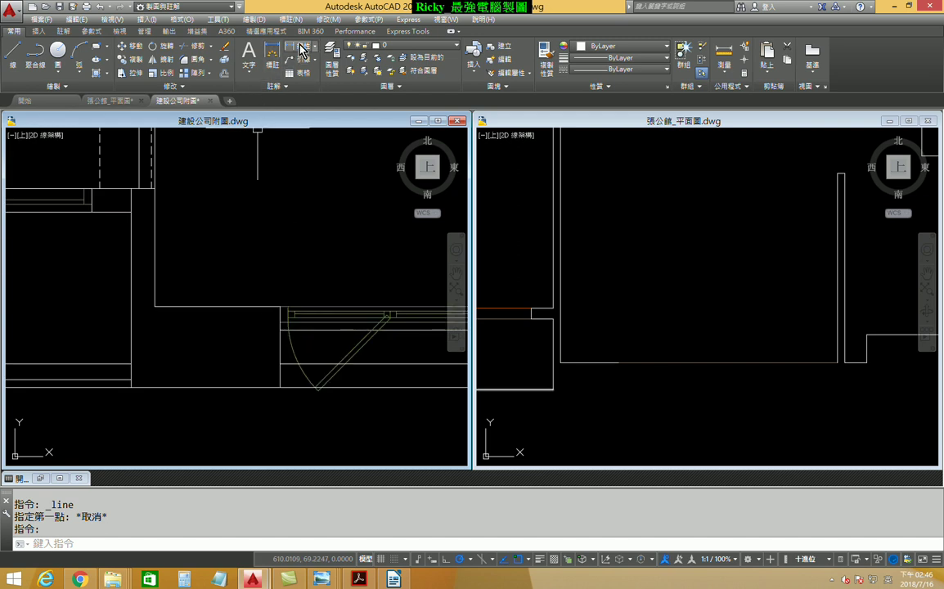
Measure the door opening in the reference drawing with a linear dimension, then cancel it
click(273, 50)
scroll(275, 329, up, 2)
click(289, 288)
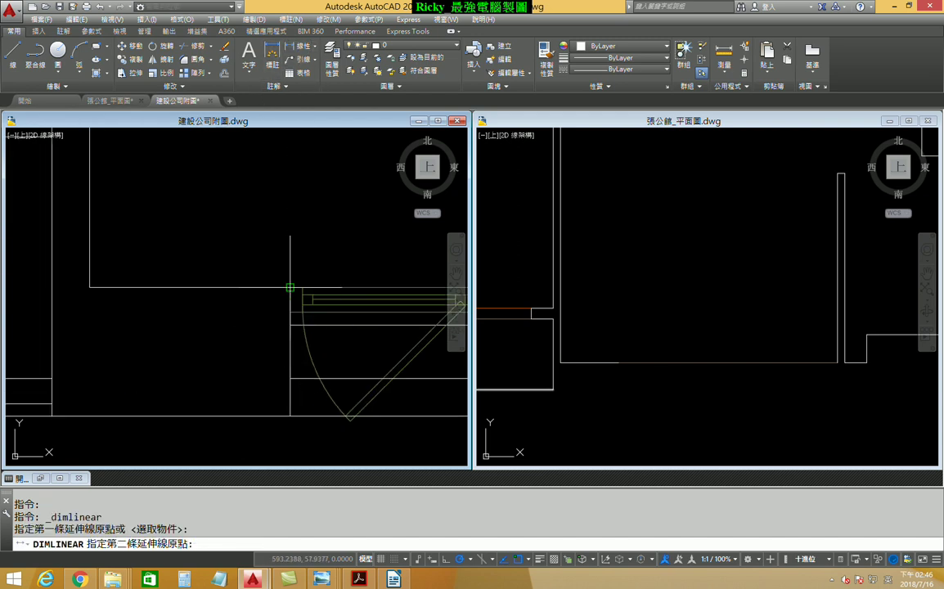
click(289, 312)
scroll(265, 313, down, 2)
key(Escape)
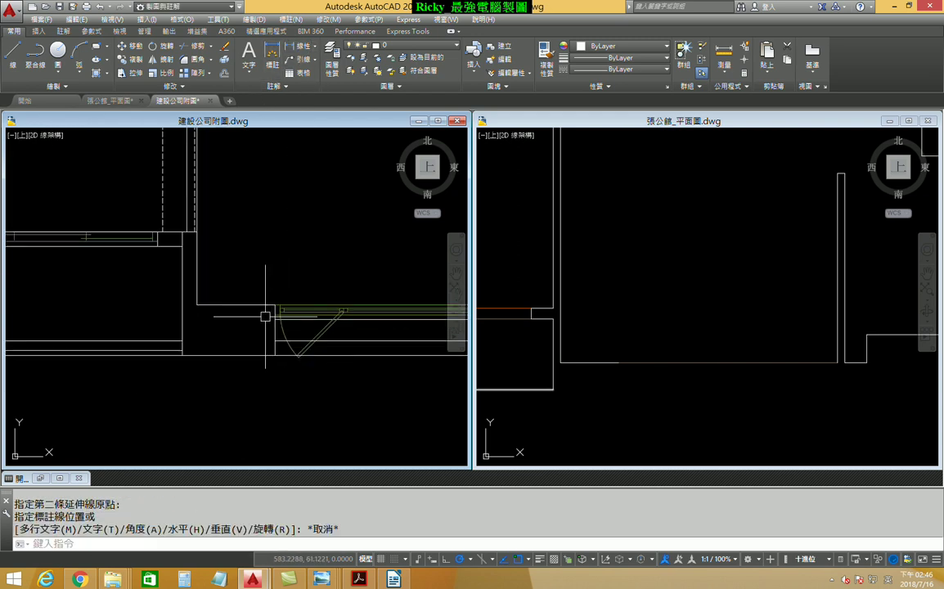
Offset the two bottom wall lines 15 units downward in the floor plan
click(659, 428)
middle_drag(634, 398, 609, 366)
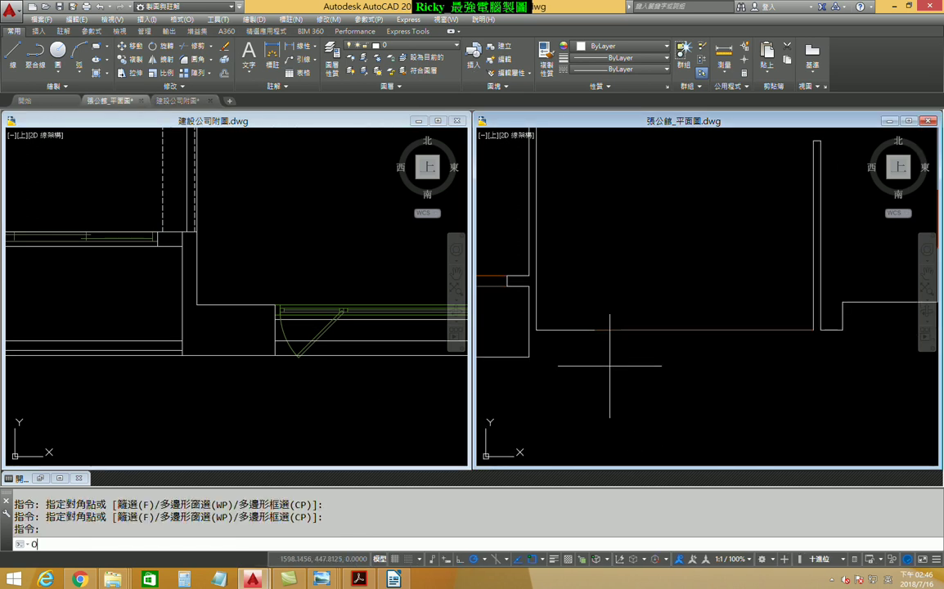
key(Return)
text(5)
key(Return)
scroll(622, 337, up, 1)
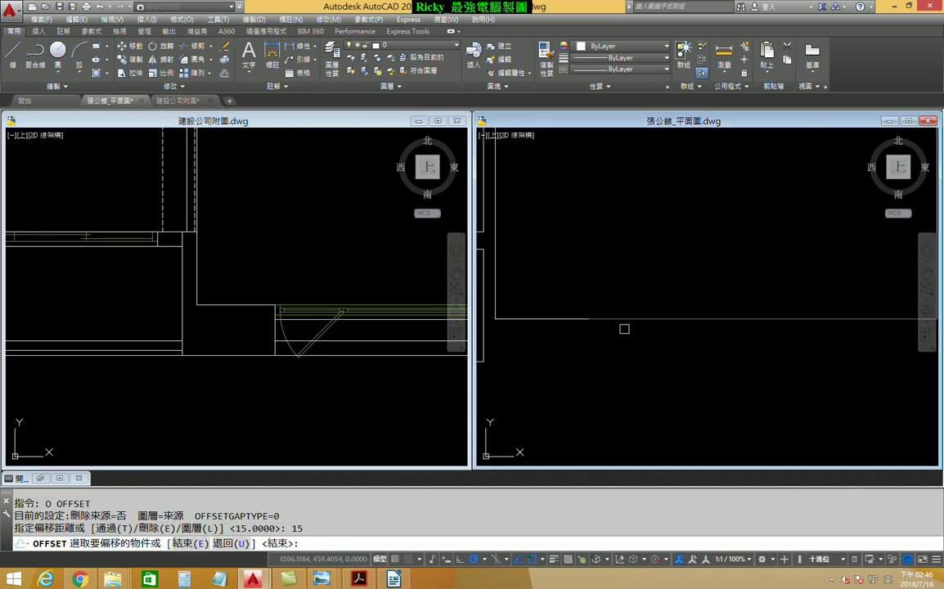
click(626, 318)
click(619, 379)
click(545, 319)
click(536, 365)
scroll(549, 368, down, 1)
scroll(540, 363, up, 2)
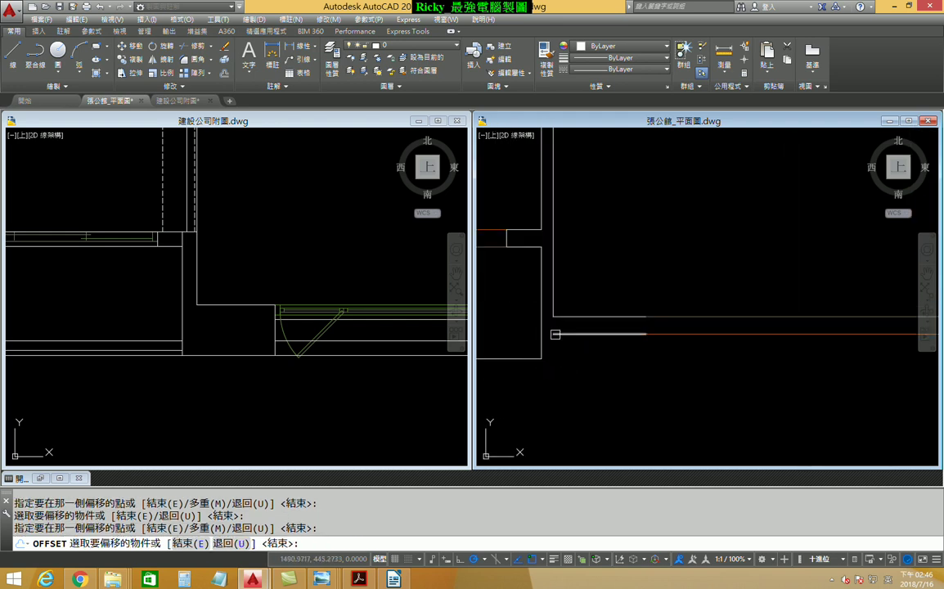
Pan the reference drawing across the door
click(311, 386)
scroll(279, 368, up, 2)
middle_drag(274, 368, 228, 348)
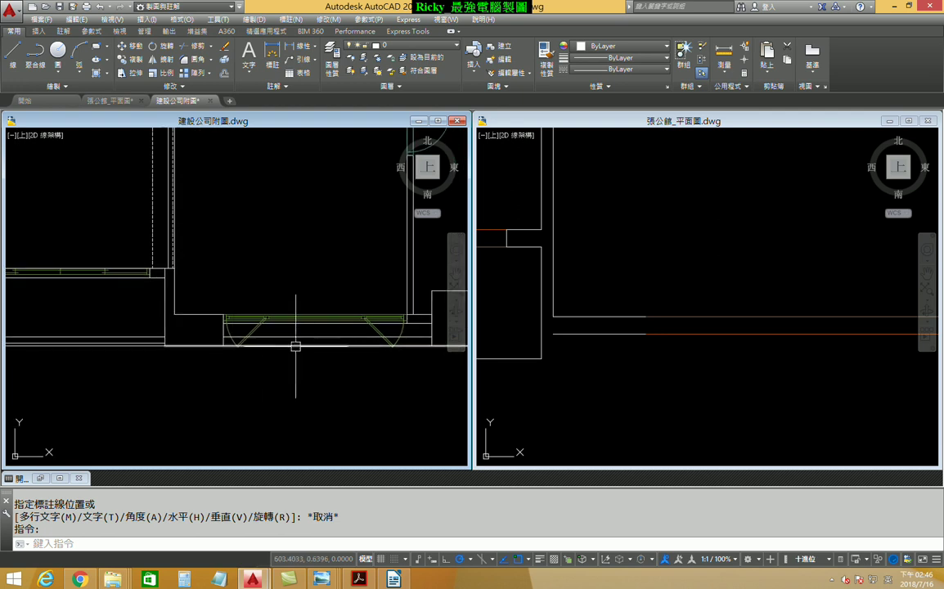
scroll(291, 335, up, 2)
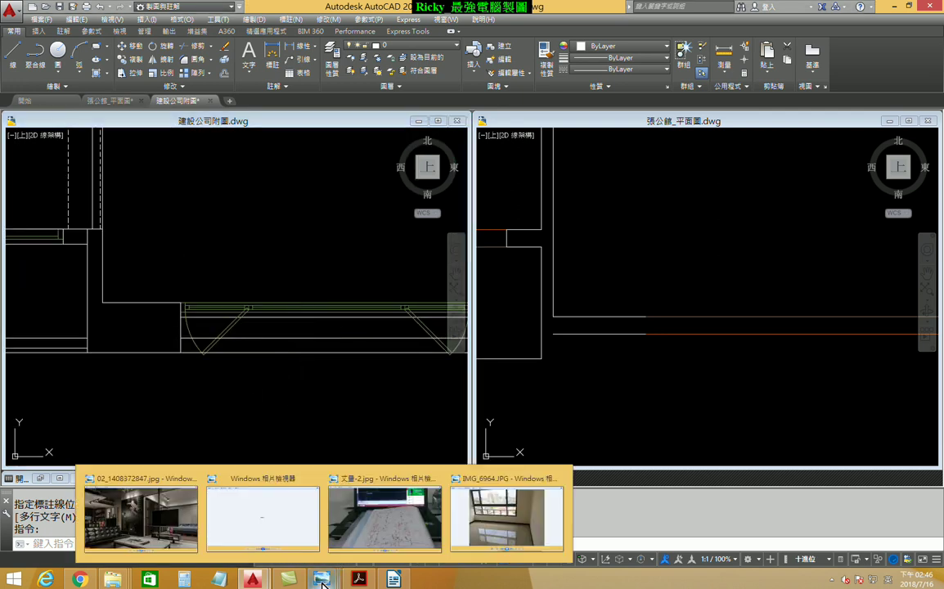
click(521, 496)
scroll(418, 299, up, 3)
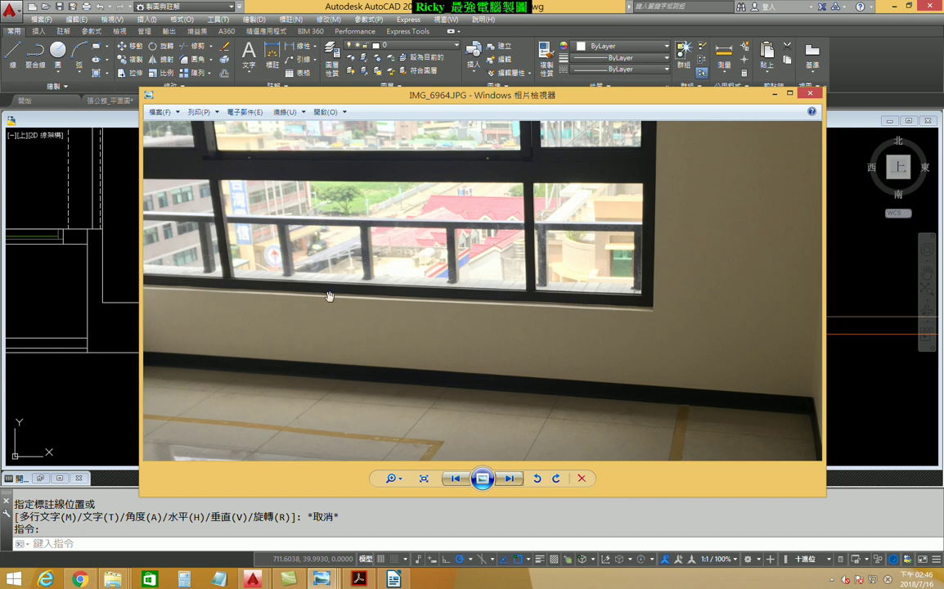
scroll(327, 292, up, 1)
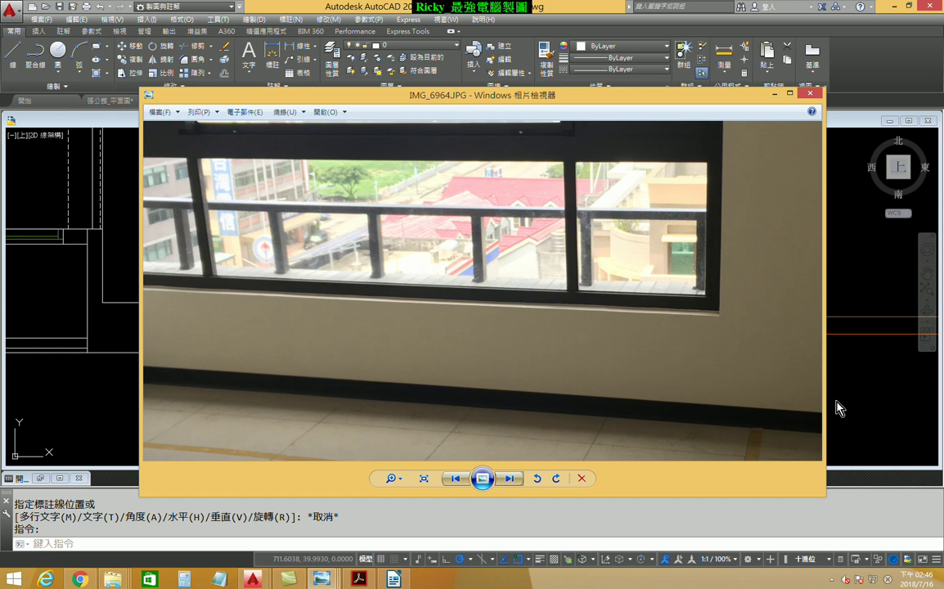
scroll(464, 318, down, 2)
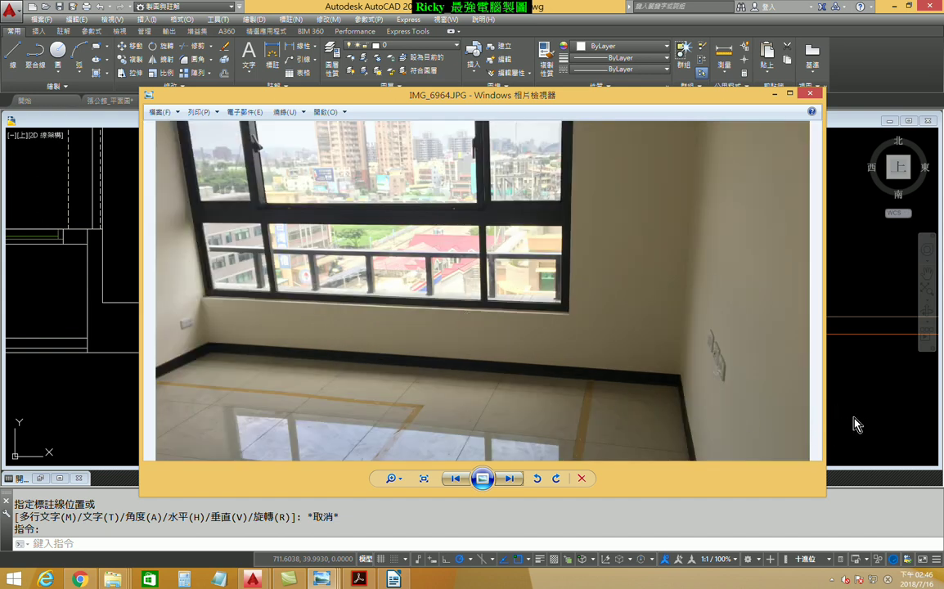
click(853, 424)
middle_drag(611, 354, 579, 331)
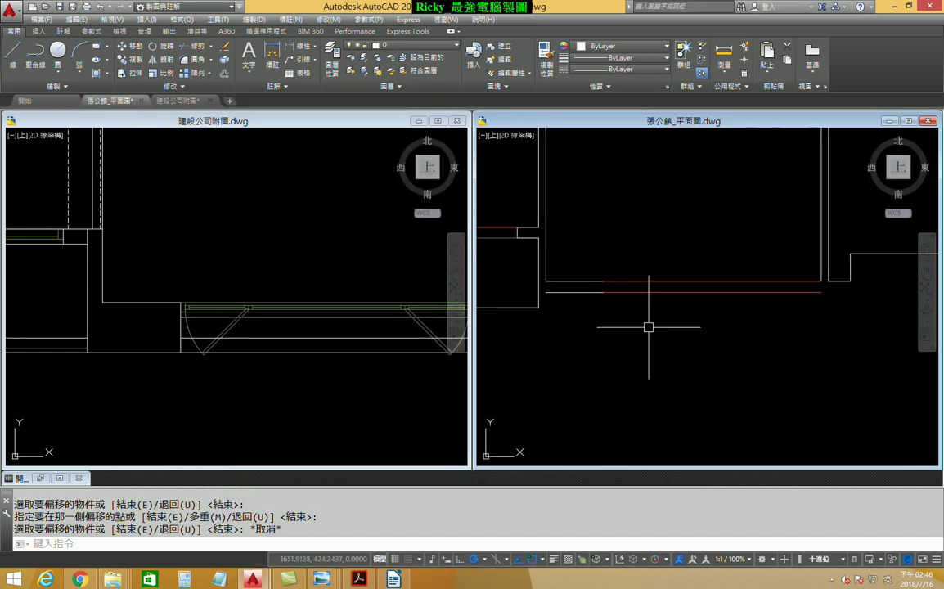
Abandon a started line and pan the reference drawing to the washroom's toilet and basin
click(15, 62)
scroll(562, 295, up, 2)
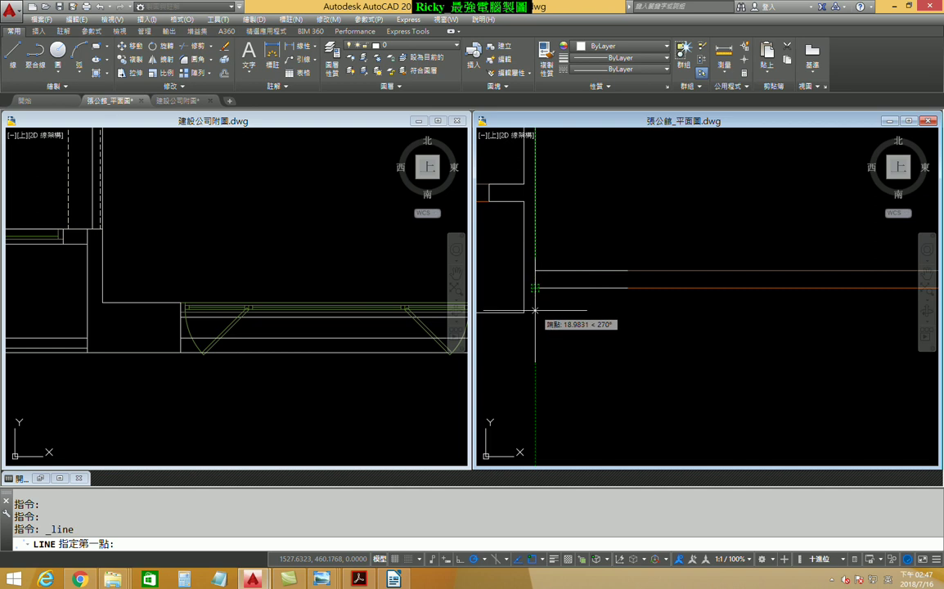
click(535, 311)
scroll(604, 316, down, 1)
scroll(565, 316, down, 1)
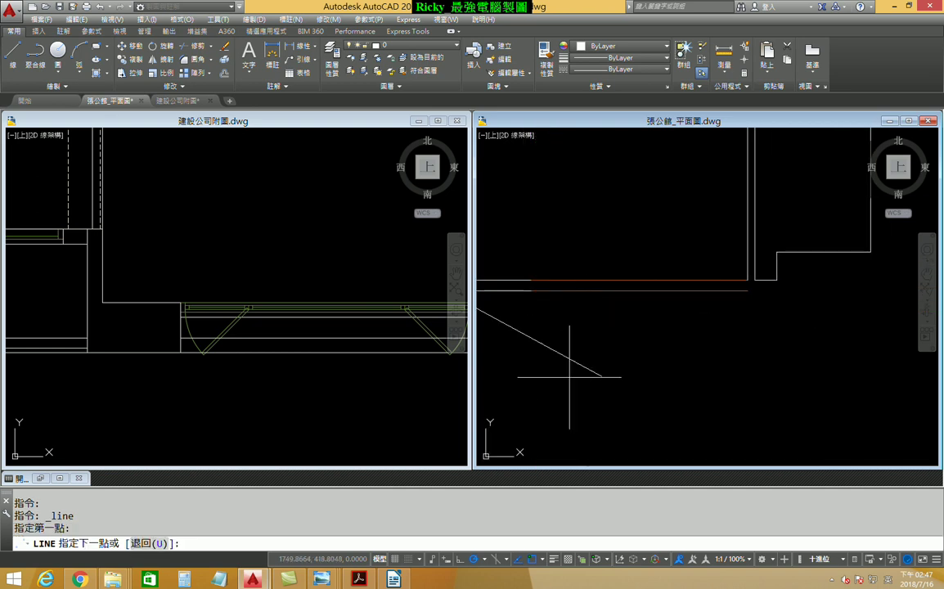
click(190, 321)
scroll(190, 320, down, 2)
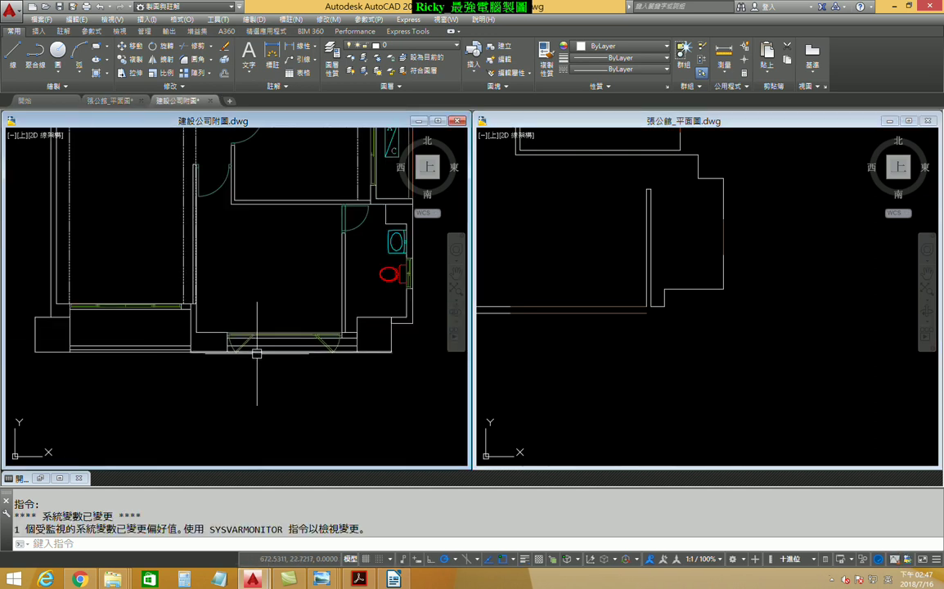
middle_drag(330, 346, 151, 357)
click(565, 397)
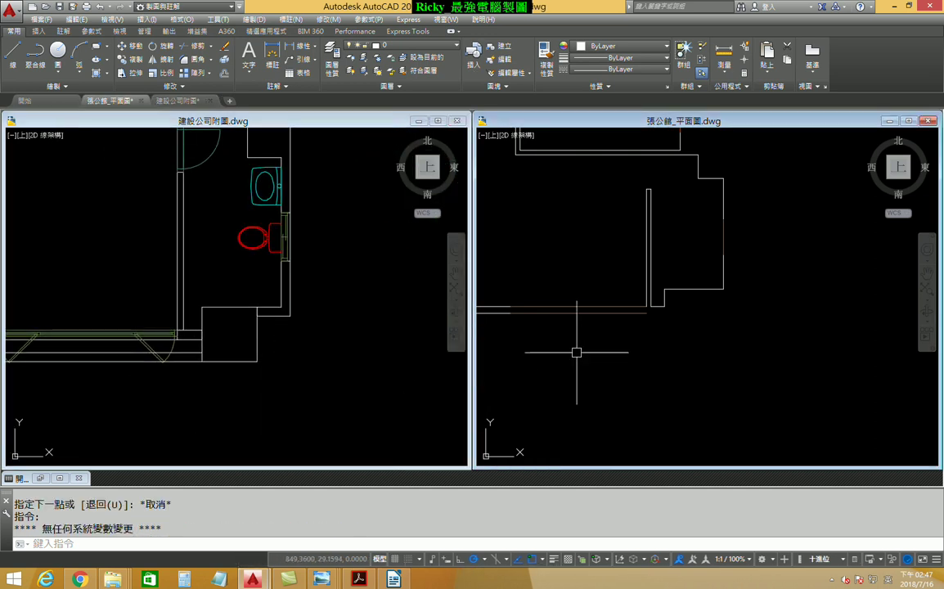
Dimension the wall thickness in the reference drawing, confirming it is 15
middle_drag(539, 320, 621, 320)
mouse_move(833, 252)
middle_down()
mouse_move(736, 326)
mouse_move(671, 333)
middle_up()
click(317, 320)
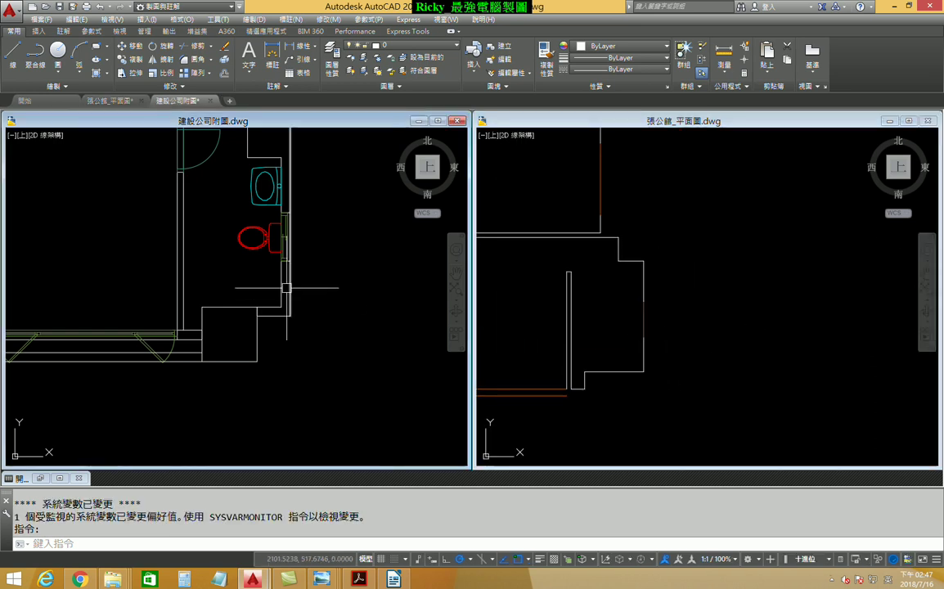
scroll(287, 282, up, 3)
click(308, 47)
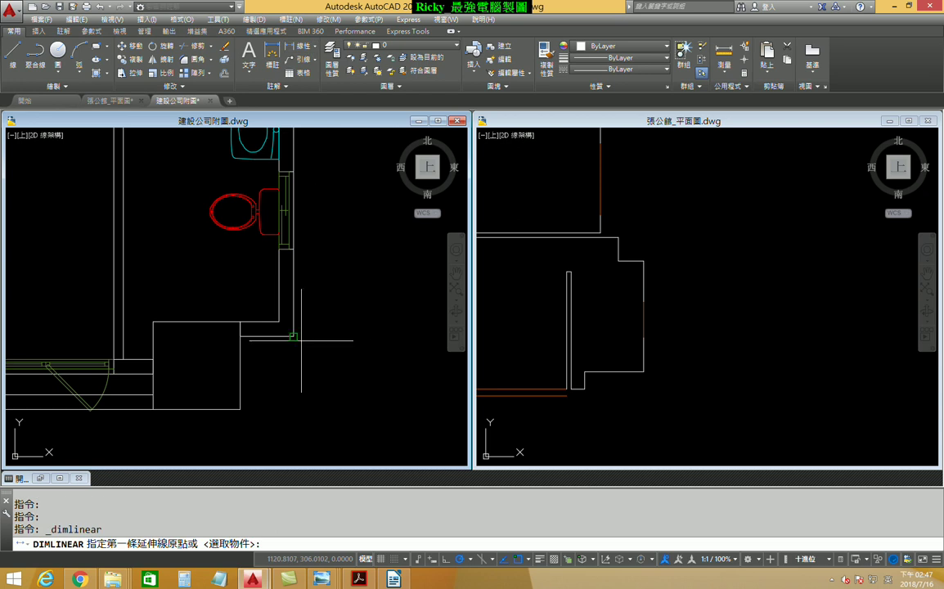
click(279, 322)
click(290, 326)
scroll(303, 319, up, 3)
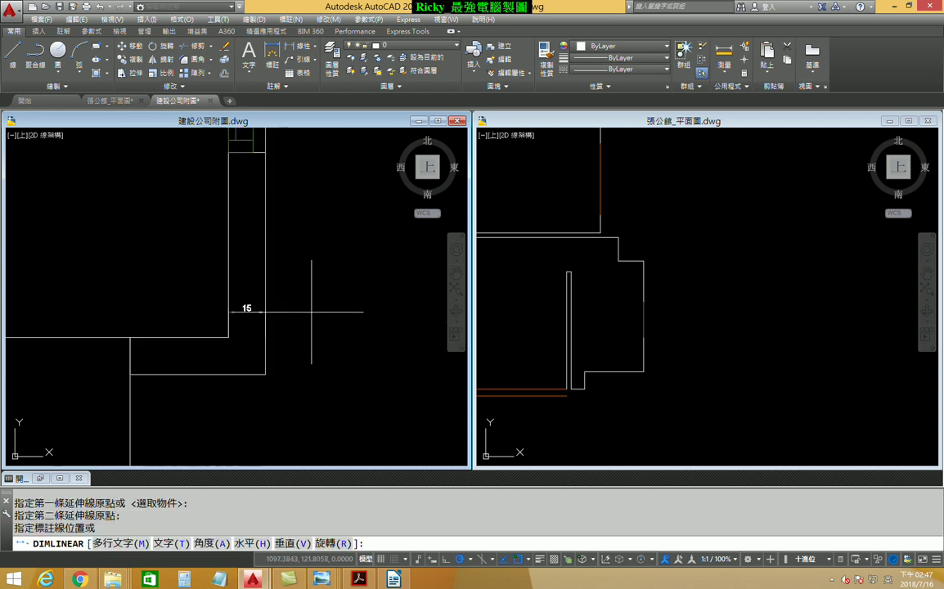
click(311, 312)
scroll(310, 312, down, 2)
Offset two wall lines 15 units to the right in the traced plan
click(675, 309)
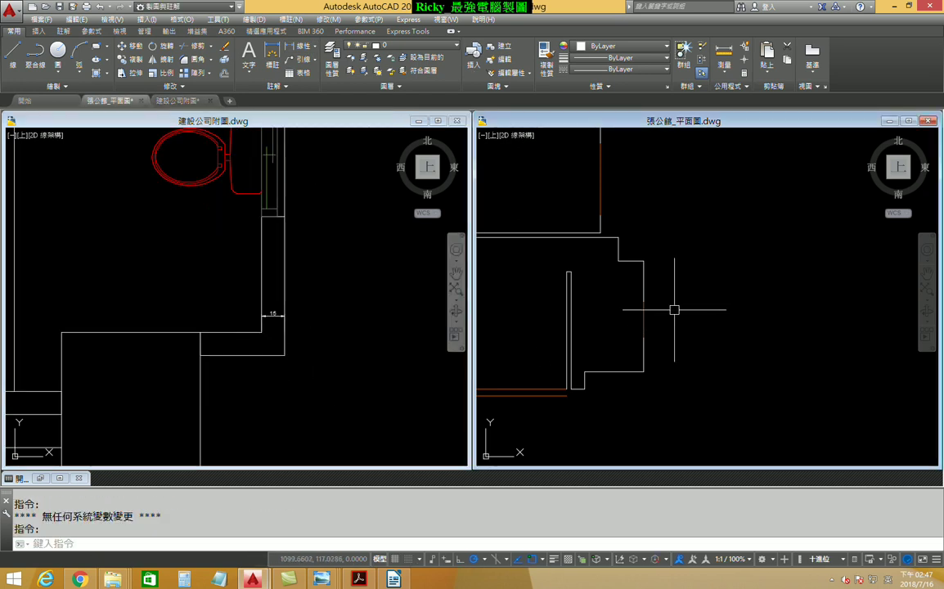
text(O)
key(Return)
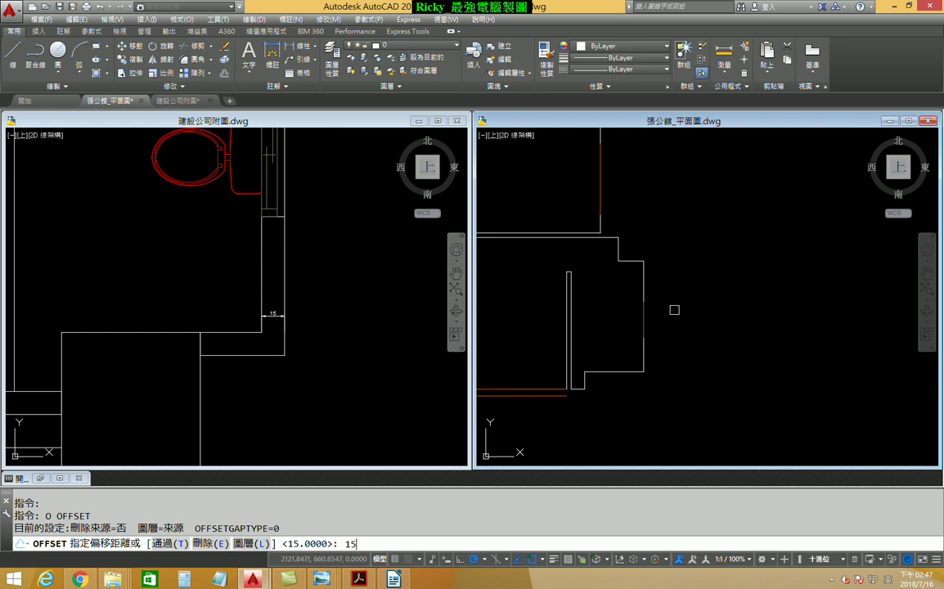
key(Return)
scroll(654, 336, up, 2)
click(635, 357)
click(659, 360)
click(633, 311)
click(659, 319)
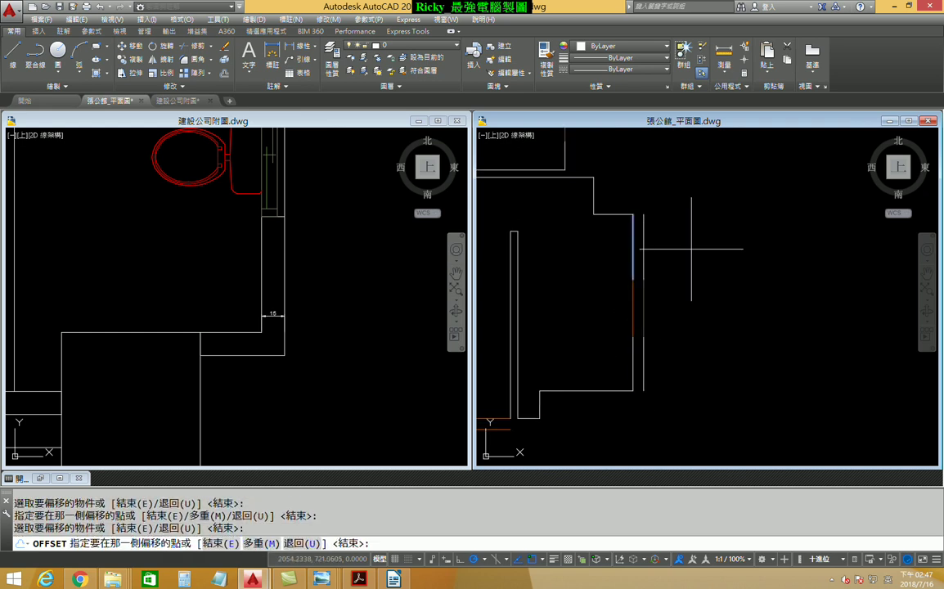
scroll(646, 250, down, 2)
Bring the bathroom area into view in the reference drawing, then return to the floor plan
click(276, 278)
scroll(333, 279, down, 5)
middle_drag(355, 285, 321, 350)
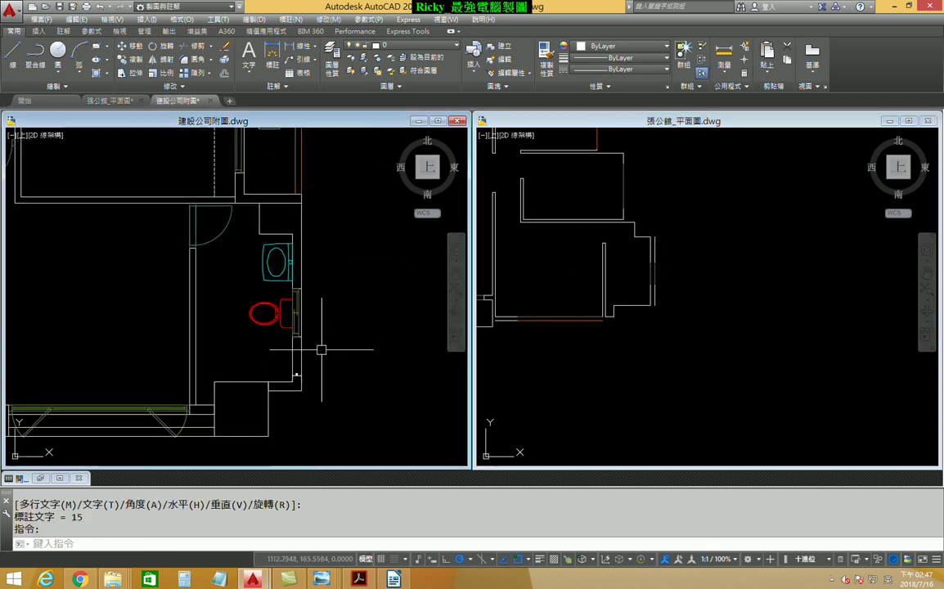
scroll(267, 209, up, 2)
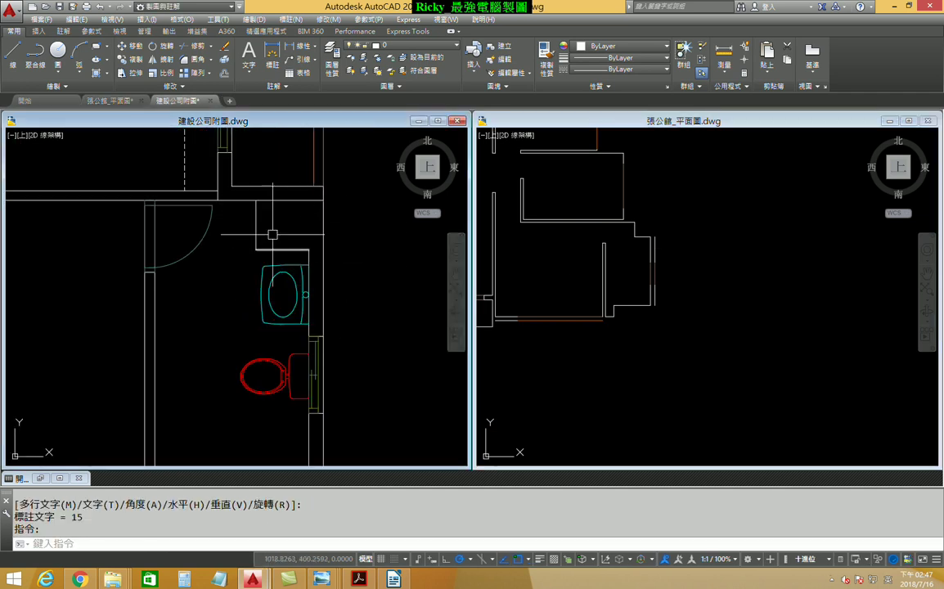
click(621, 231)
scroll(667, 221, up, 2)
scroll(666, 221, up, 1)
scroll(603, 261, up, 1)
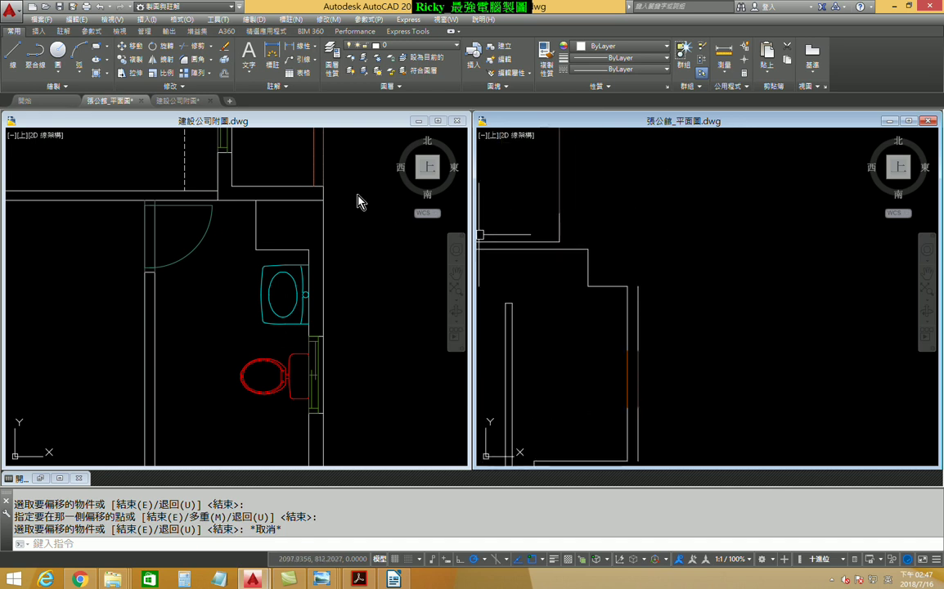
Join a wall endpoint to the corner with a two-segment line, then check the reference drawing
click(10, 63)
click(588, 250)
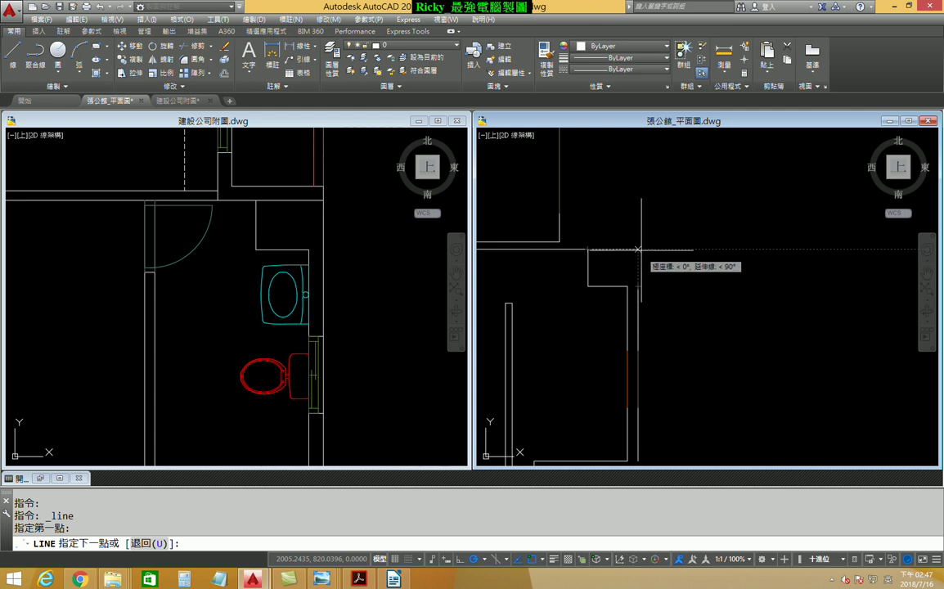
click(637, 250)
click(637, 286)
key(Escape)
middle_drag(666, 271, 626, 352)
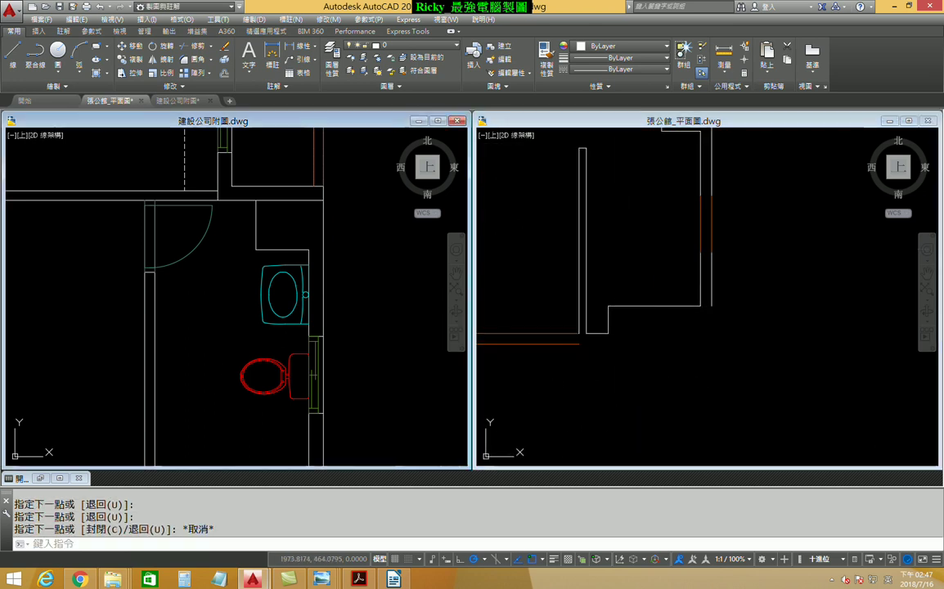
click(232, 334)
scroll(233, 334, down, 3)
scroll(235, 382, up, 2)
scroll(290, 372, up, 3)
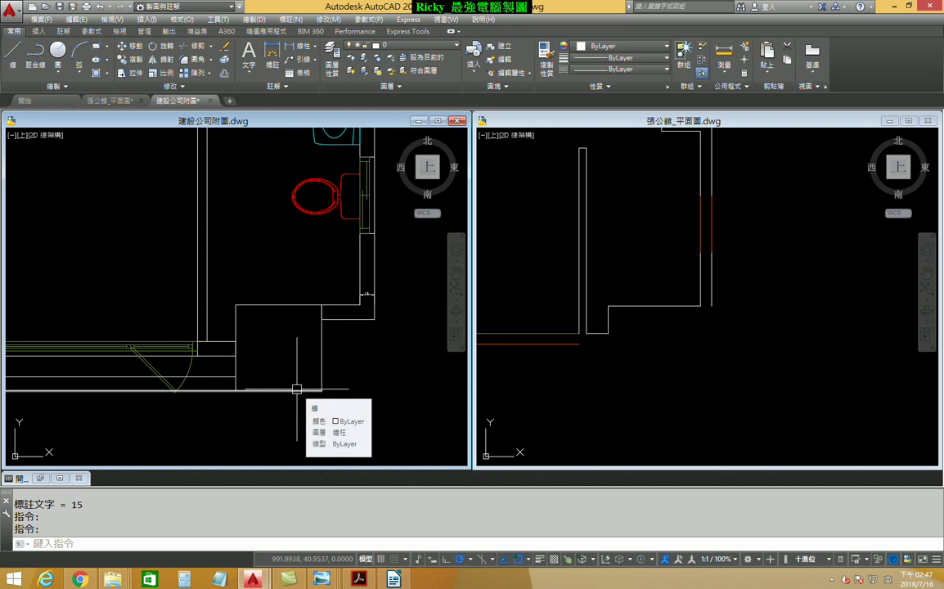
Trace a line across the bottom of the wall and up to meet it
click(628, 360)
click(13, 50)
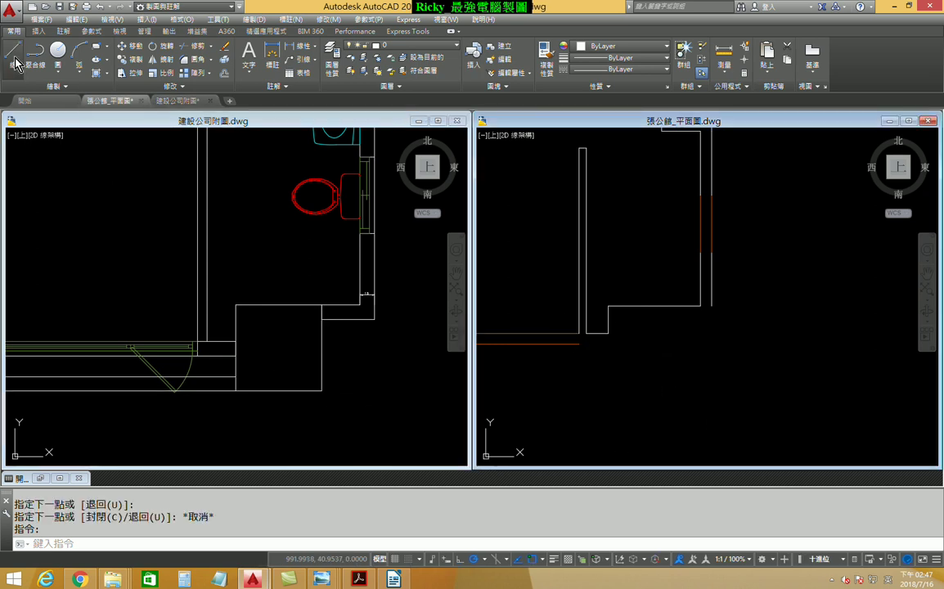
click(580, 344)
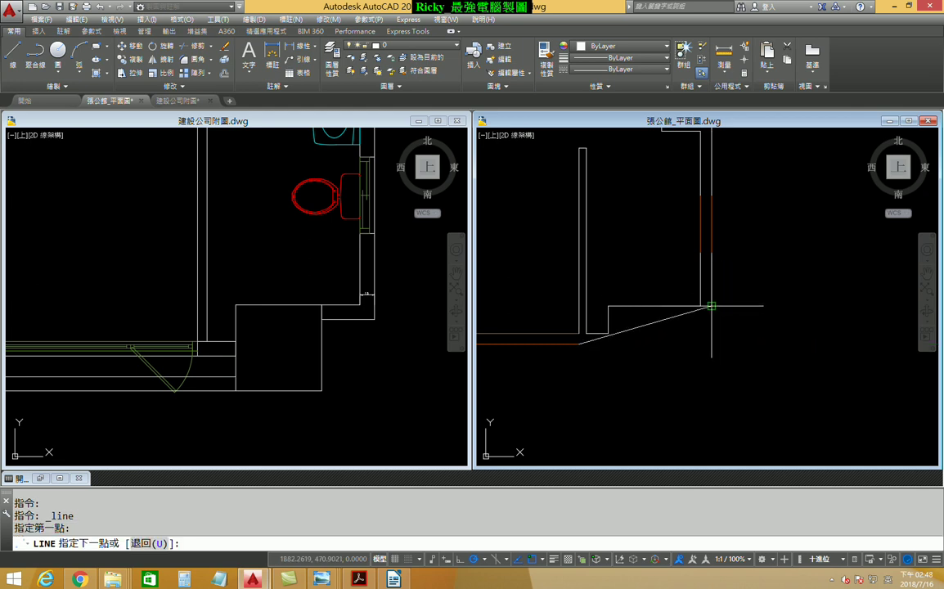
click(711, 343)
click(711, 306)
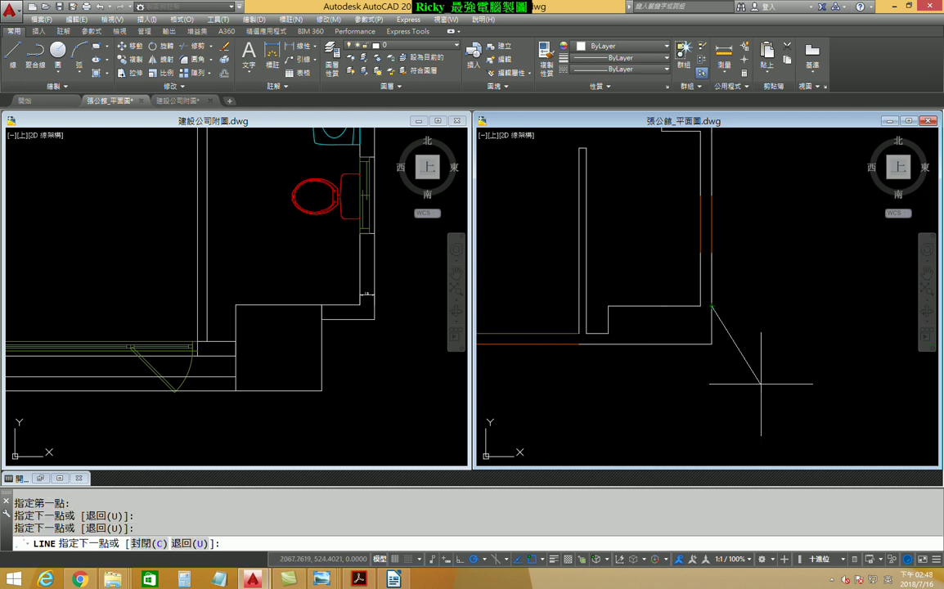
key(Escape)
Compare with the reference drawing and zoom the floor plan to the lower-left corner
scroll(734, 348, down, 2)
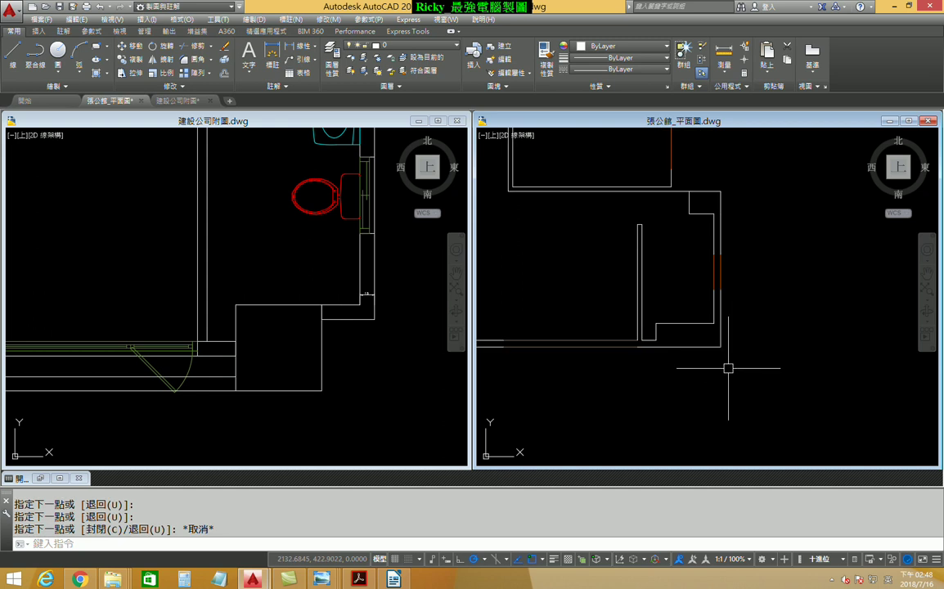
click(303, 396)
scroll(289, 346, down, 2)
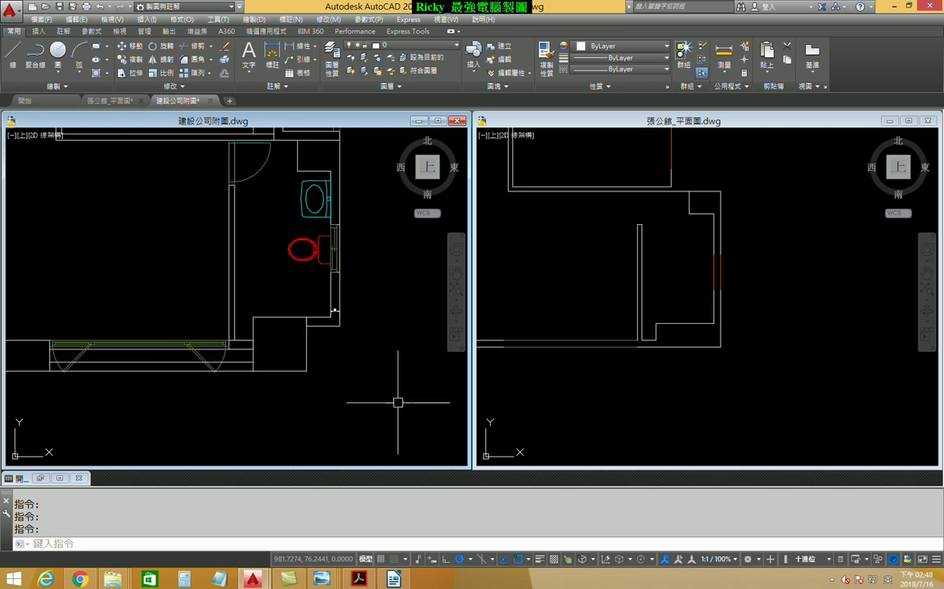
click(625, 338)
scroll(692, 335, up, 2)
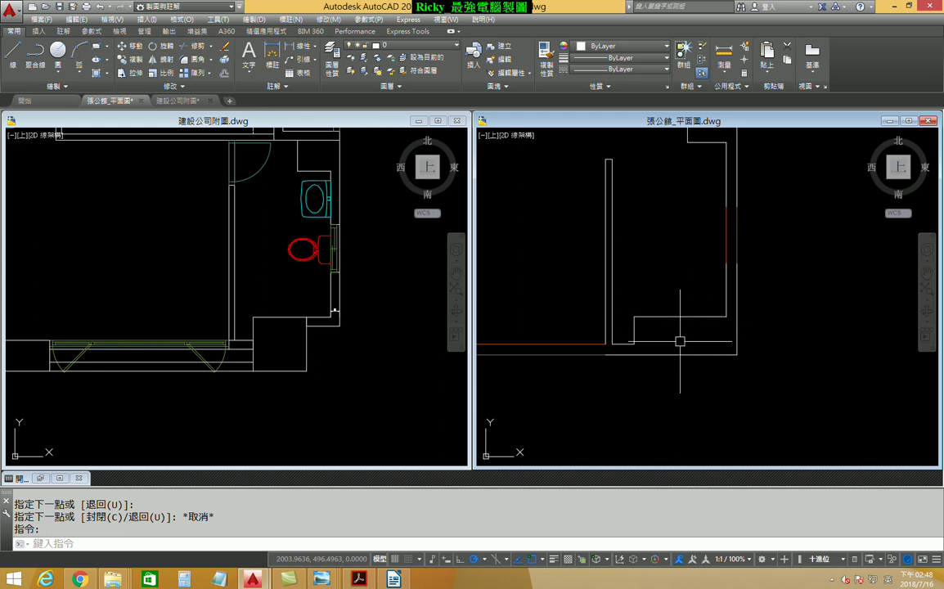
scroll(687, 392, down, 2)
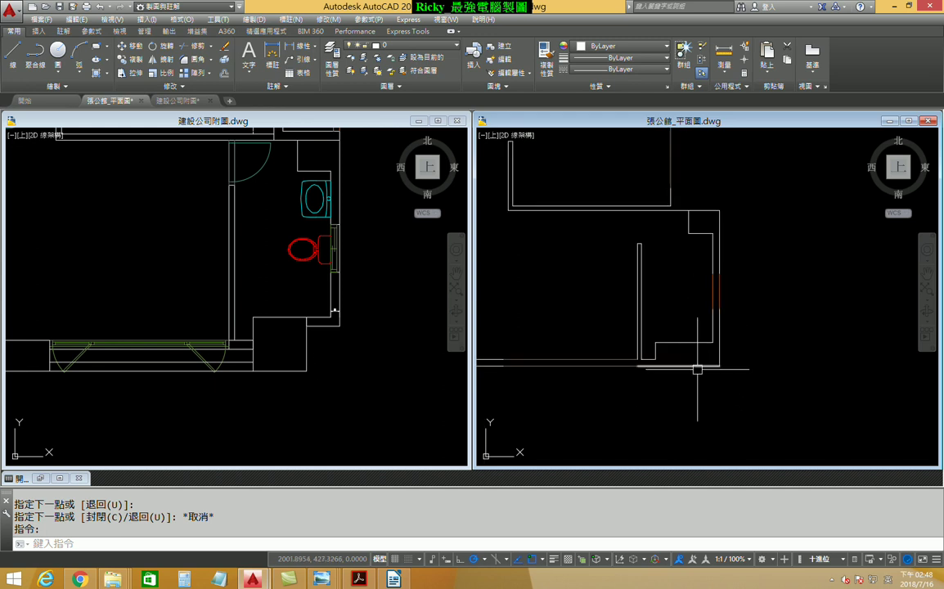
scroll(700, 372, down, 2)
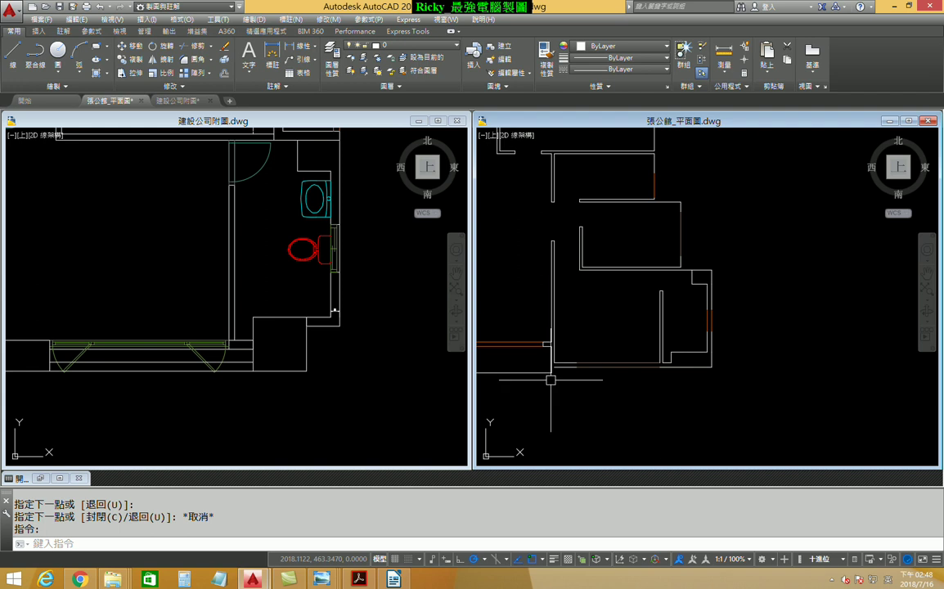
scroll(551, 380, up, 3)
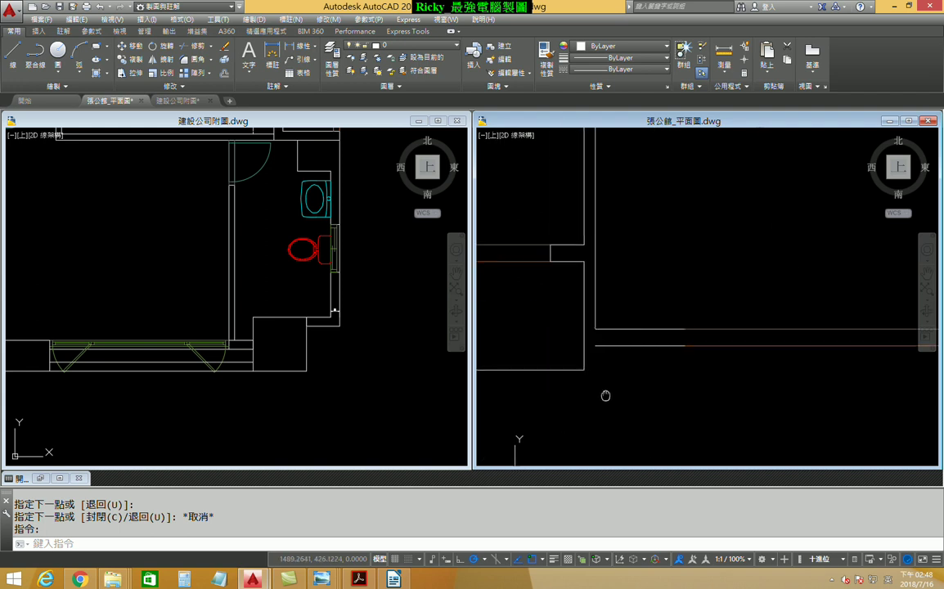
Trace a short line from the lower-left wall corner to the next corner
click(18, 55)
click(606, 336)
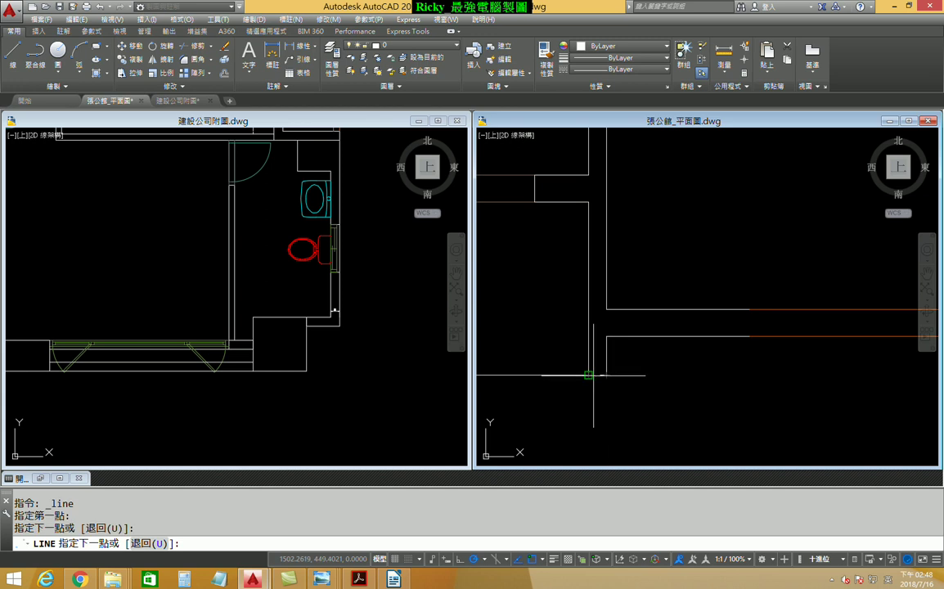
click(588, 375)
scroll(628, 389, down, 2)
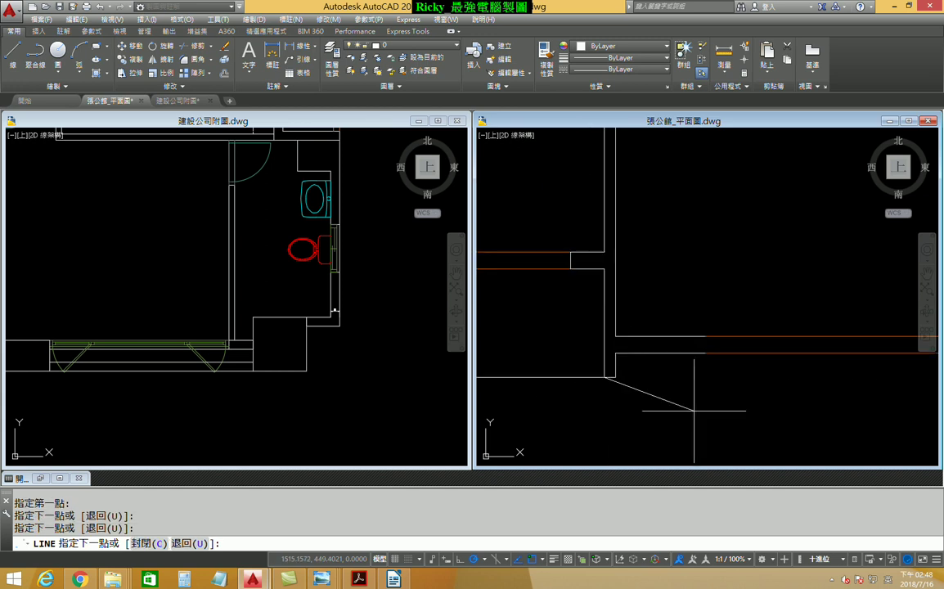
key(Escape)
scroll(680, 385, down, 2)
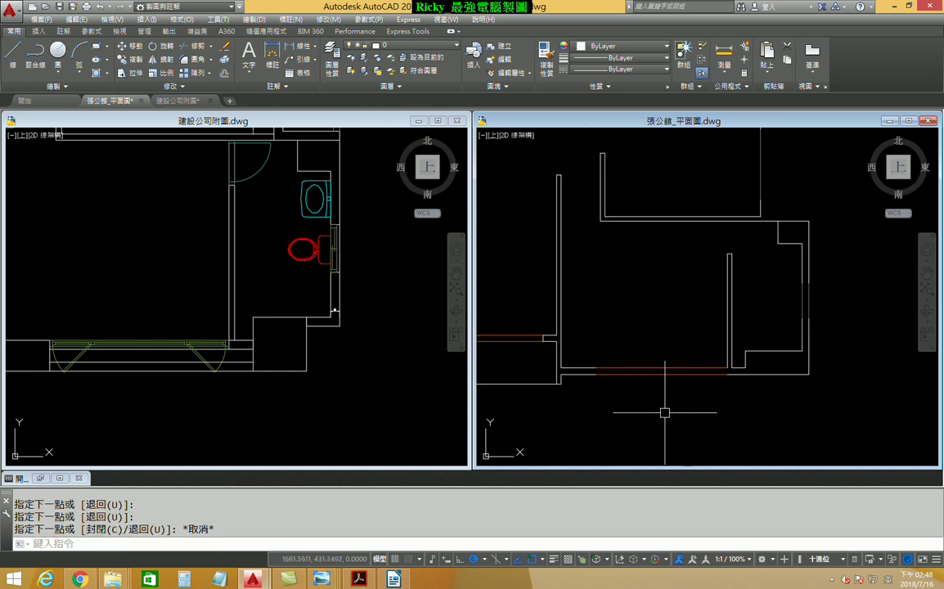
scroll(748, 392, down, 2)
middle_drag(742, 400, 695, 415)
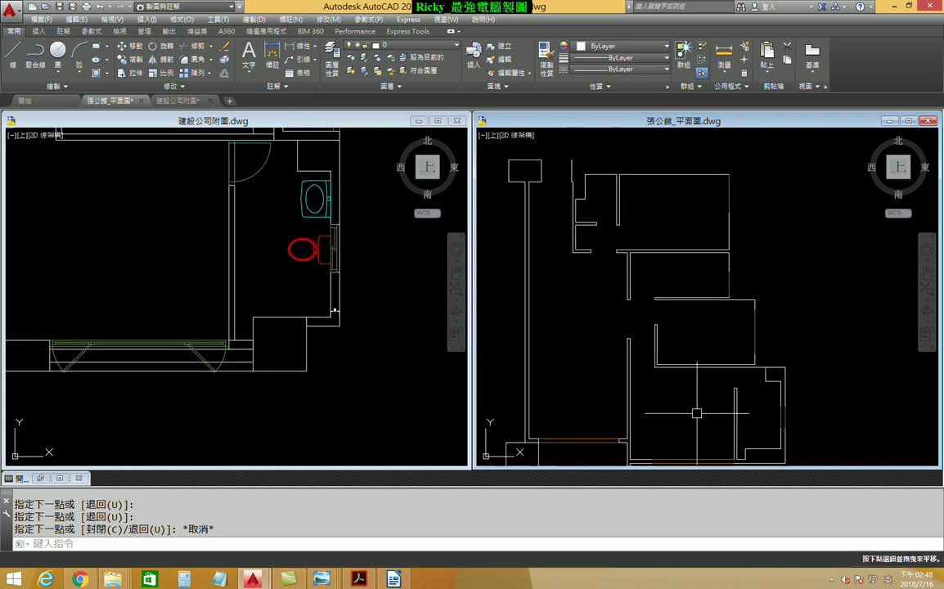
scroll(681, 406, up, 4)
Dimension the wall beside the A/C cabinet on the reference plan, confirming it measures 15
click(294, 301)
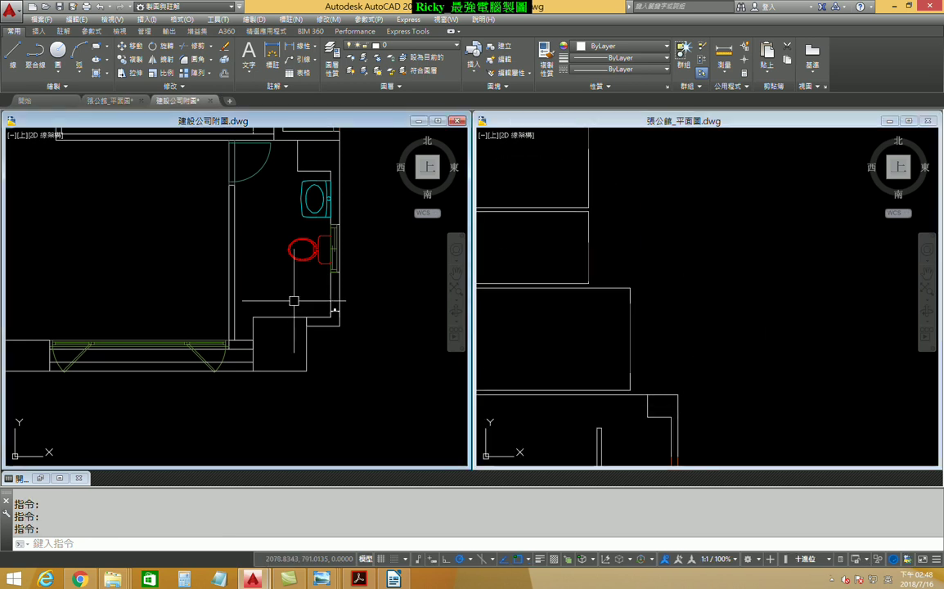
scroll(294, 301, down, 3)
scroll(284, 326, up, 2)
scroll(305, 316, up, 1)
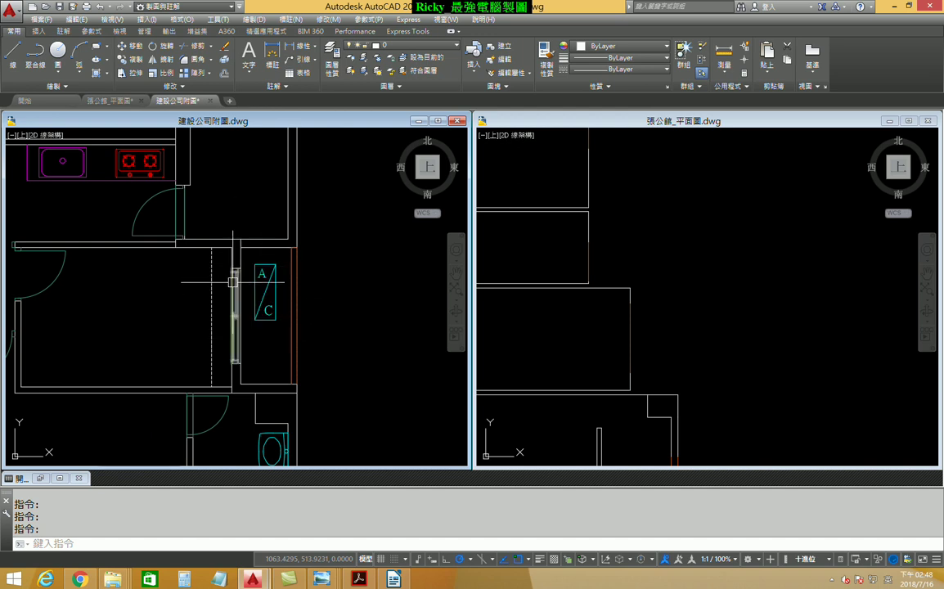
scroll(219, 257, up, 2)
click(272, 53)
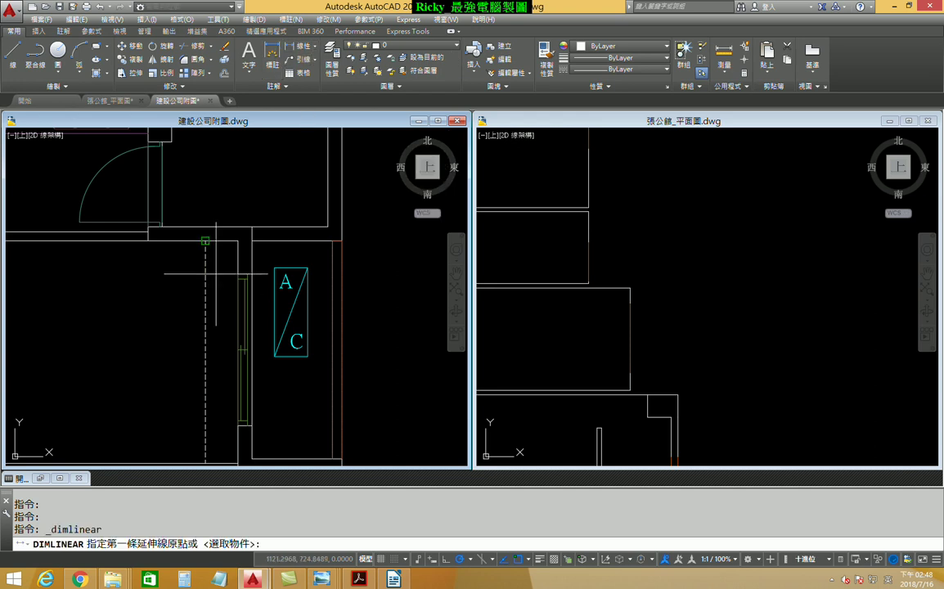
scroll(233, 267, up, 2)
click(246, 286)
click(262, 279)
scroll(260, 274, up, 2)
scroll(249, 257, down, 2)
click(249, 259)
Offset the vertical wall line 15 units to the right in the traced floor plan
middle_drag(669, 328, 624, 297)
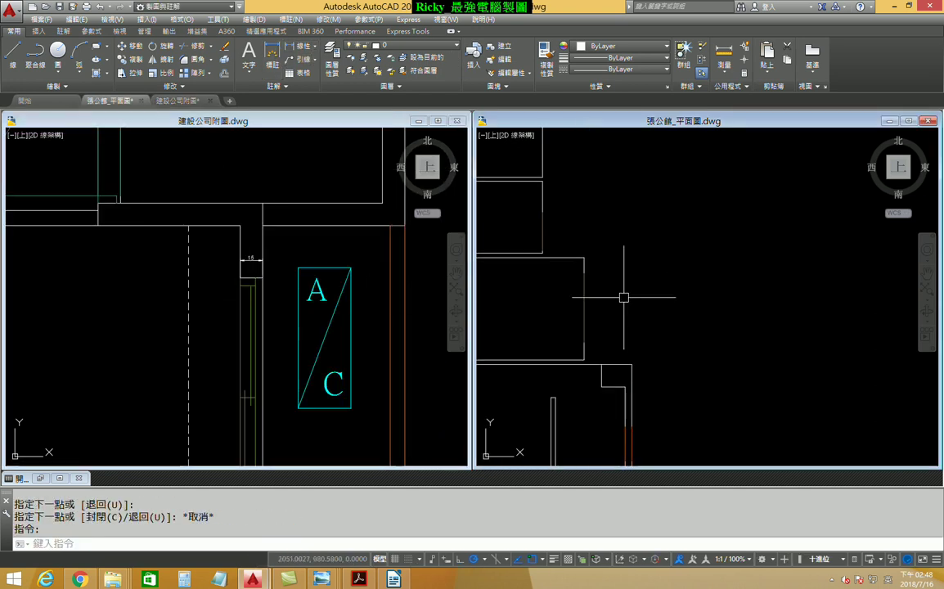
text(O)
key(Return)
key(Return)
scroll(581, 307, up, 2)
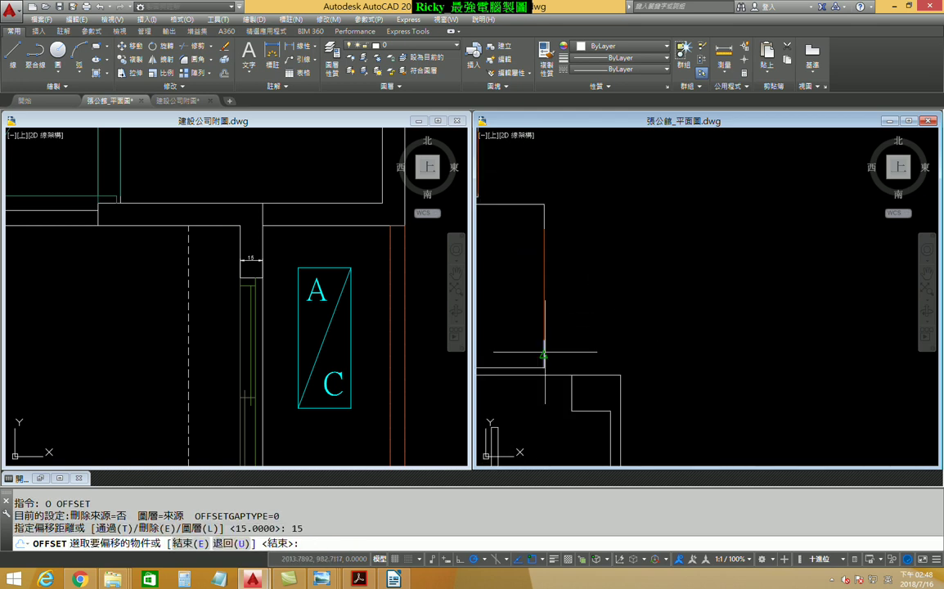
click(545, 352)
click(542, 301)
click(601, 304)
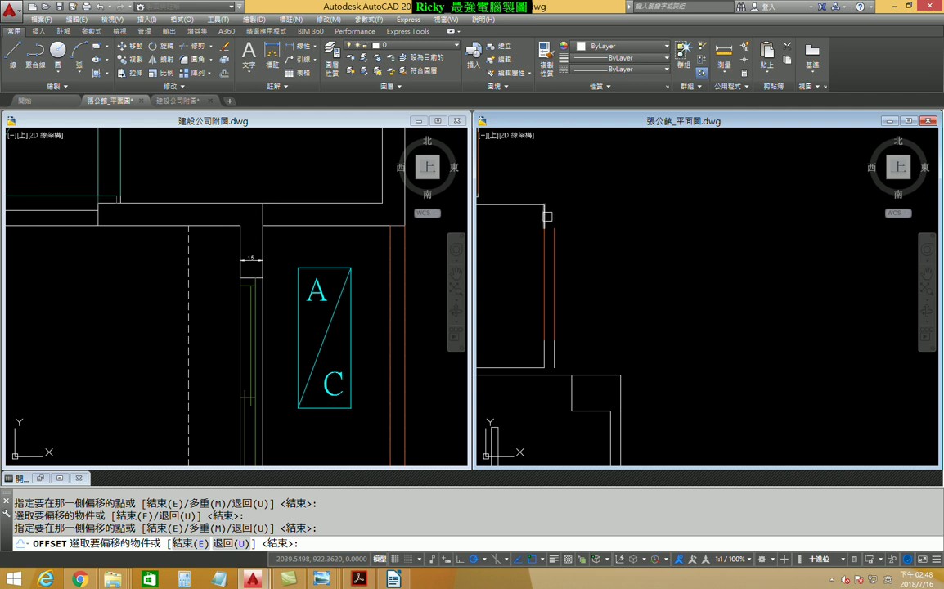
scroll(595, 257, down, 1)
middle_drag(610, 263, 596, 274)
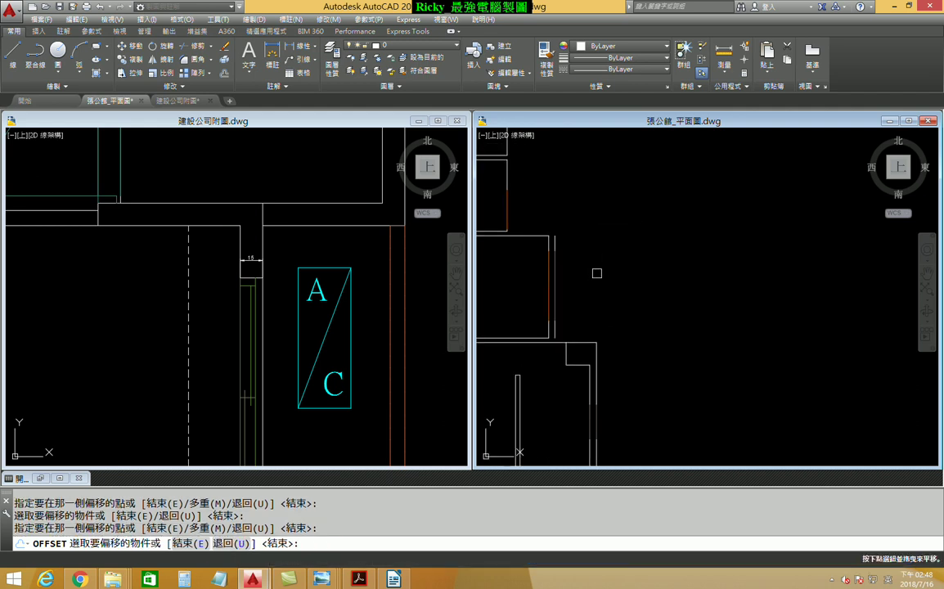
click(366, 238)
scroll(328, 295, down, 1)
Add a linear dimension showing the 190 wall span on the reference plan
scroll(327, 294, down, 1)
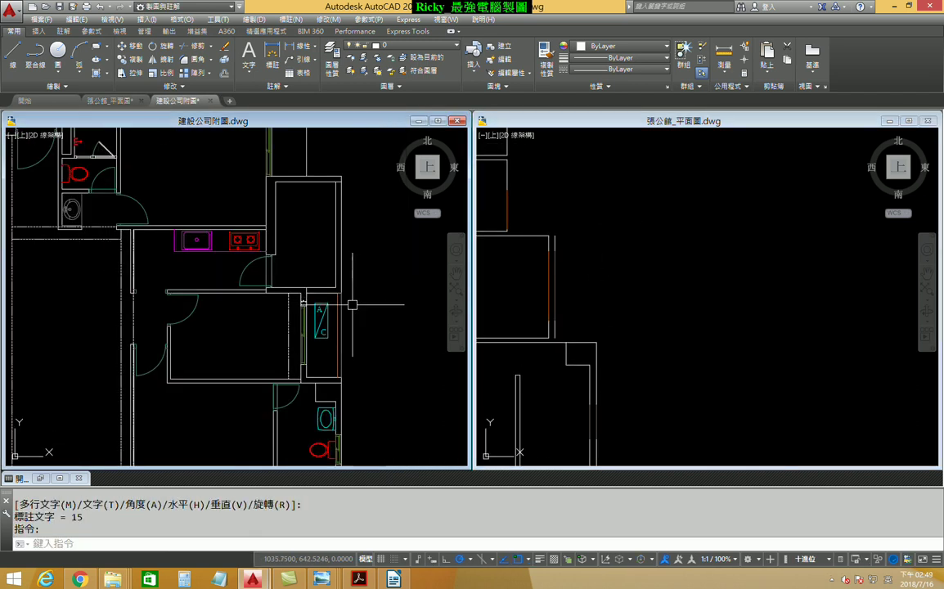
scroll(330, 294, down, 2)
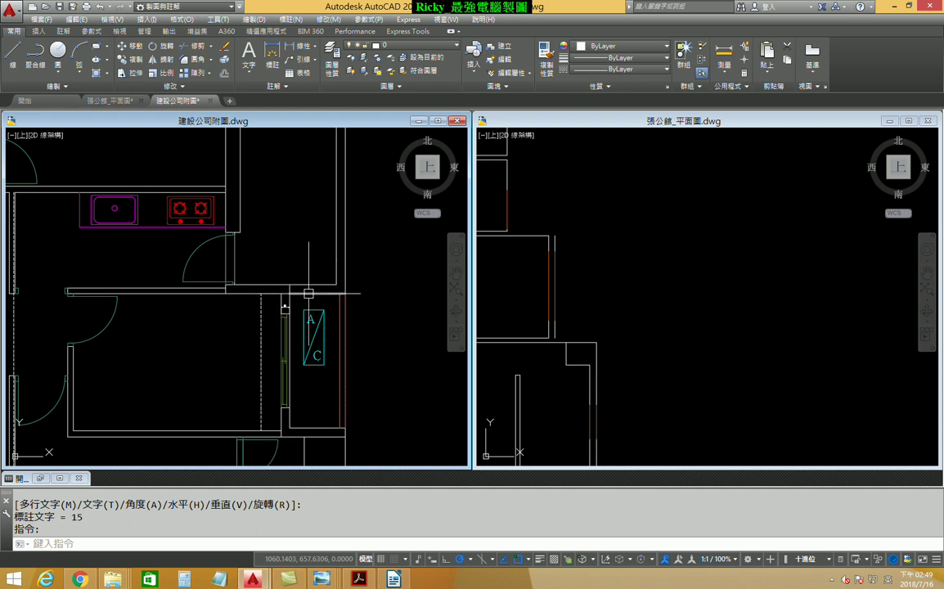
click(602, 260)
middle_drag(598, 310, 634, 321)
click(224, 296)
middle_drag(252, 286, 255, 338)
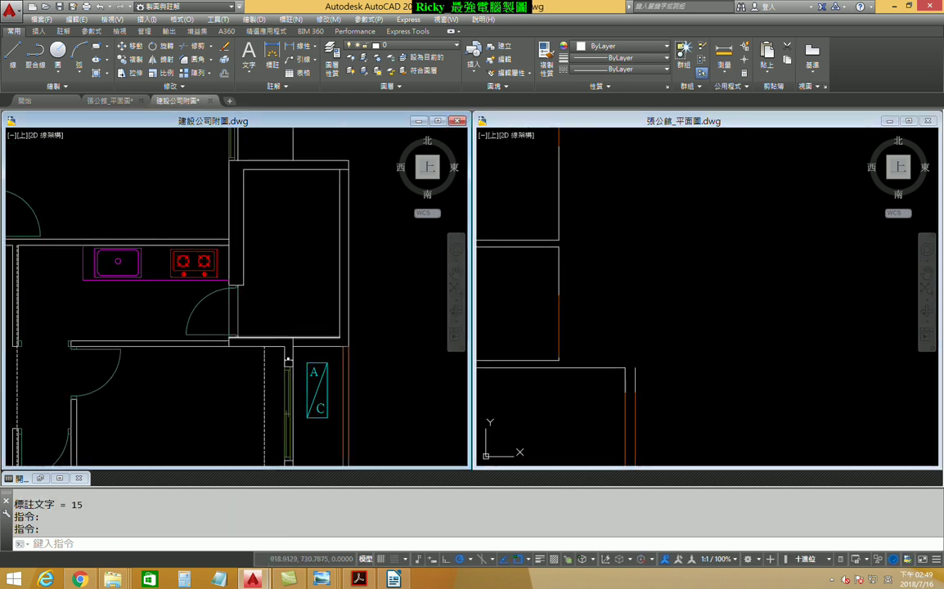
scroll(253, 338, up, 2)
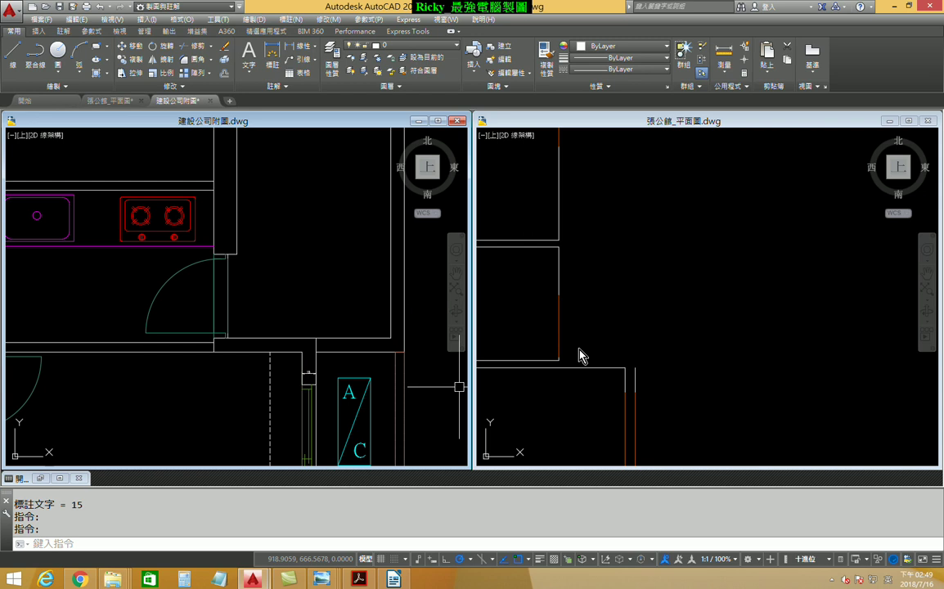
scroll(579, 363, up, 2)
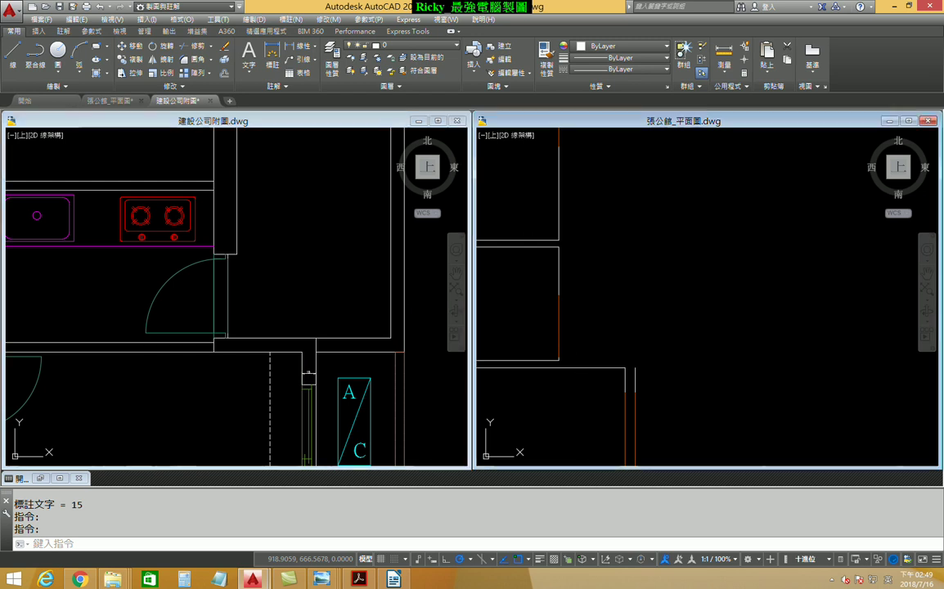
scroll(242, 333, up, 2)
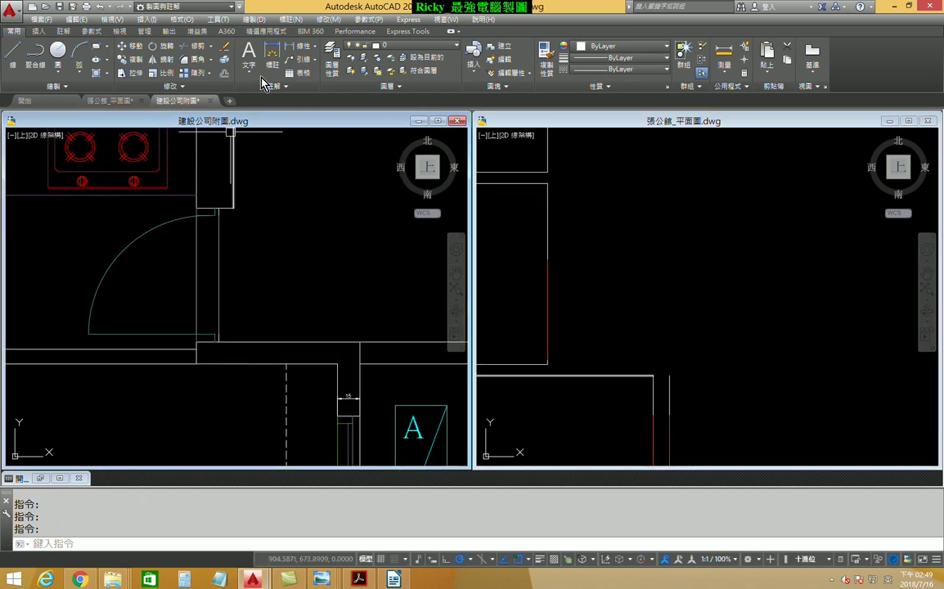
click(272, 54)
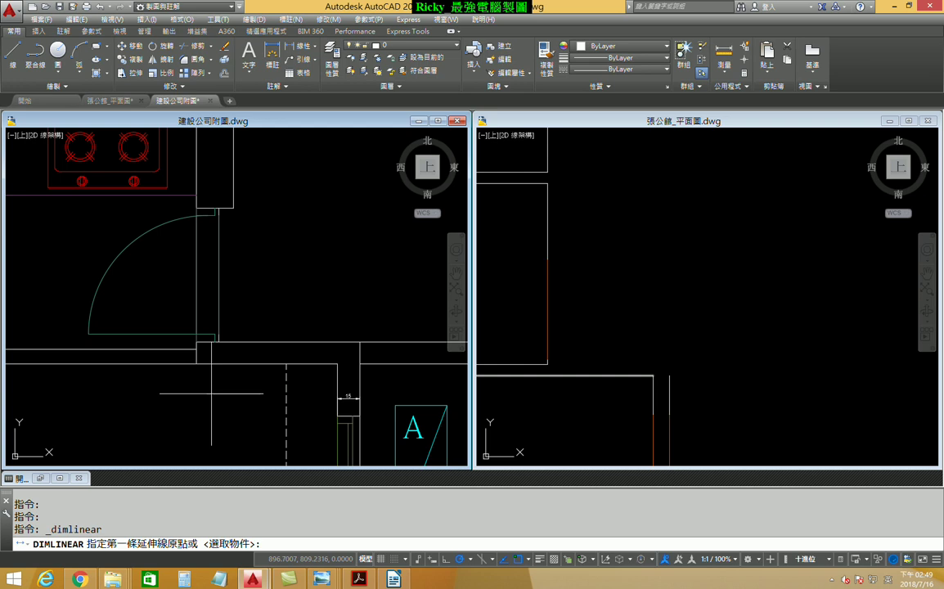
click(196, 342)
scroll(207, 299, down, 2)
click(375, 327)
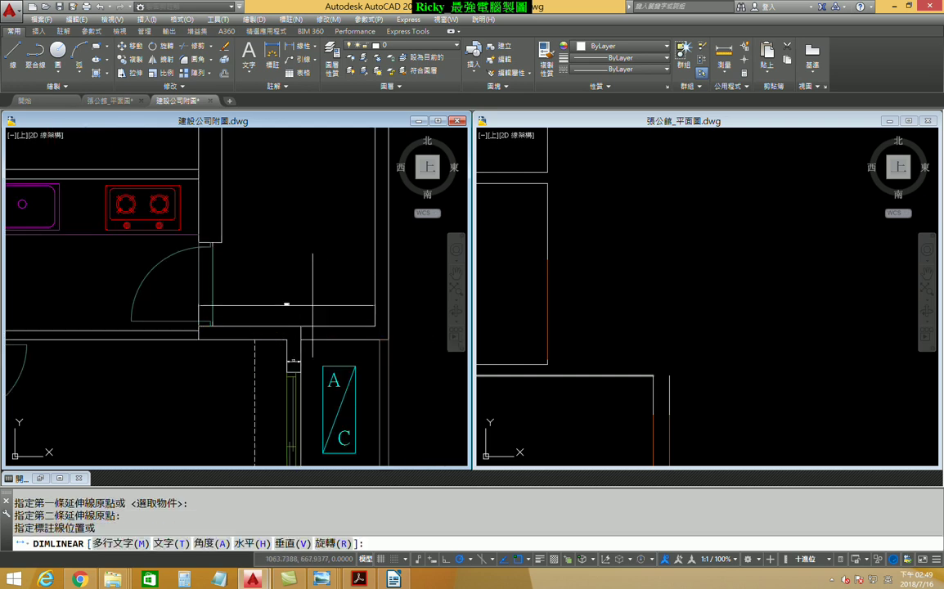
click(285, 305)
Draw a 190-unit wall line from the wall corner in 張公館_平面圖
scroll(297, 316, up, 2)
scroll(280, 295, down, 1)
scroll(280, 295, down, 1)
click(590, 369)
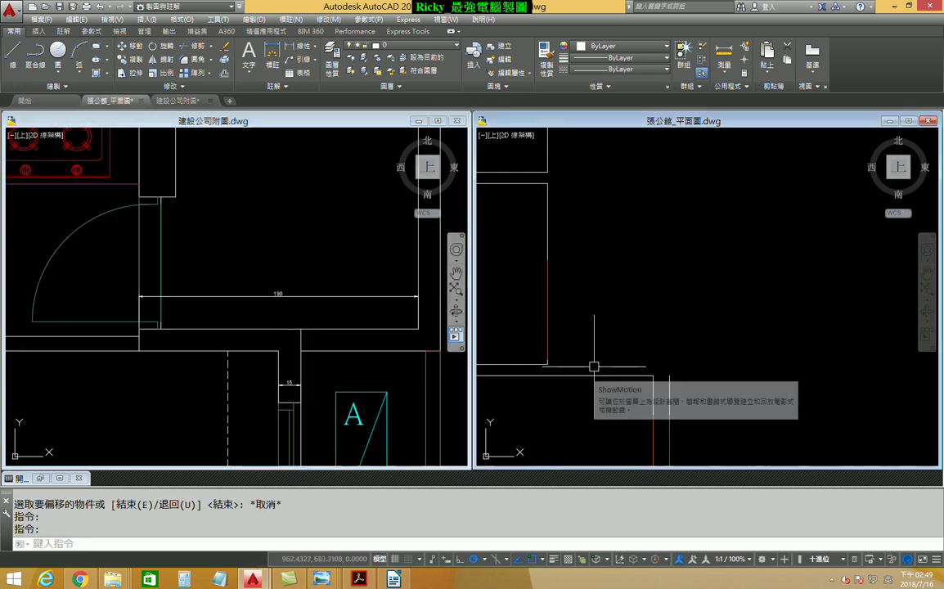
click(16, 62)
scroll(566, 358, up, 3)
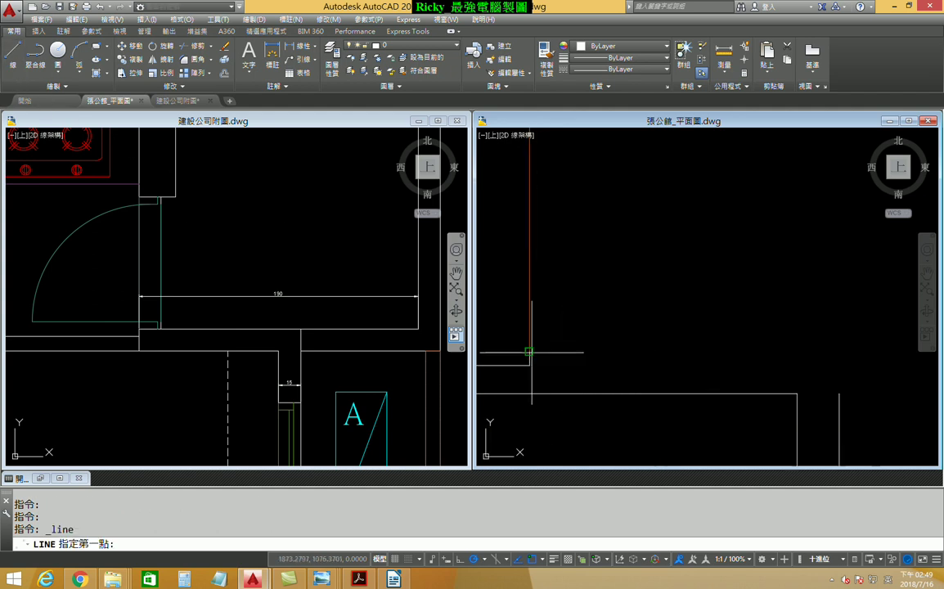
click(529, 352)
key(Return)
scroll(622, 362, down, 4)
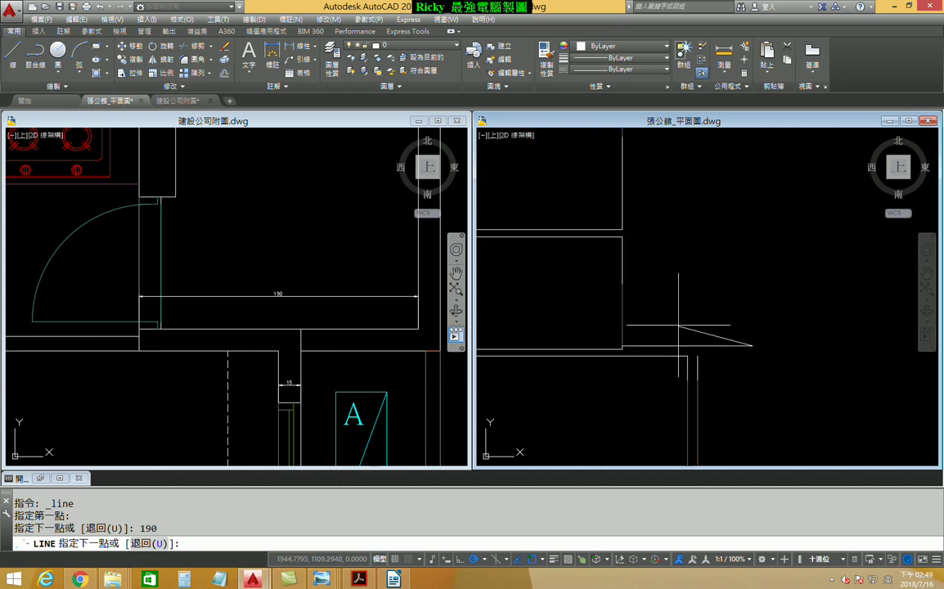
key(Escape)
click(363, 291)
scroll(360, 260, down, 3)
Dimension the room's 288.5 depth along its right wall on the reference plan
middle_drag(360, 260, 350, 360)
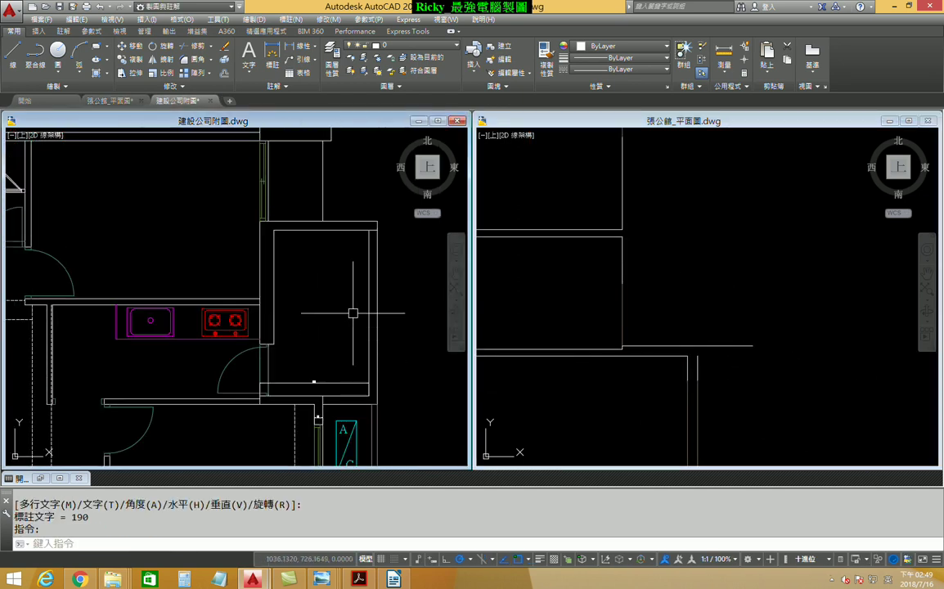
key(Return)
click(328, 231)
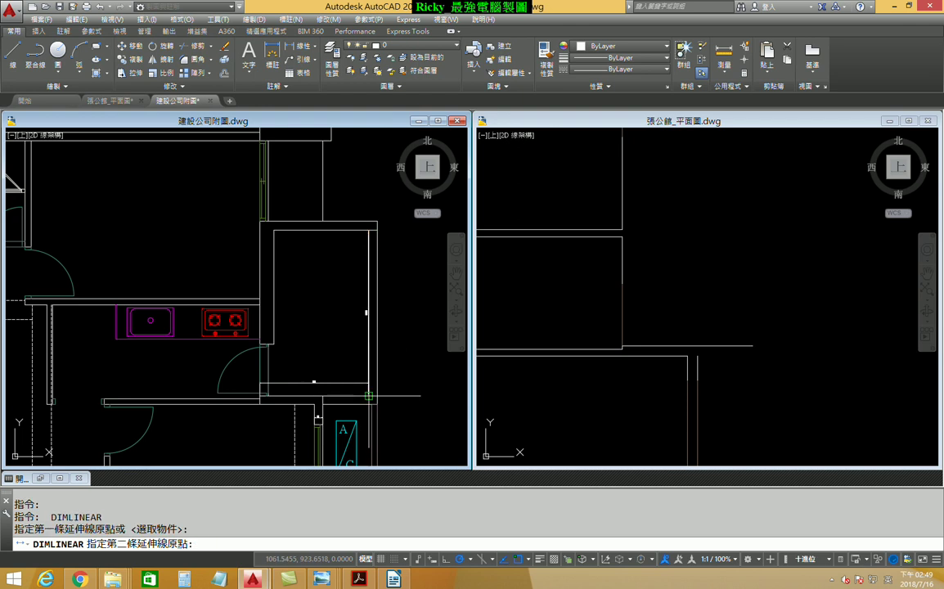
click(369, 396)
scroll(354, 312, up, 2)
click(357, 312)
scroll(363, 369, up, 2)
scroll(287, 369, up, 2)
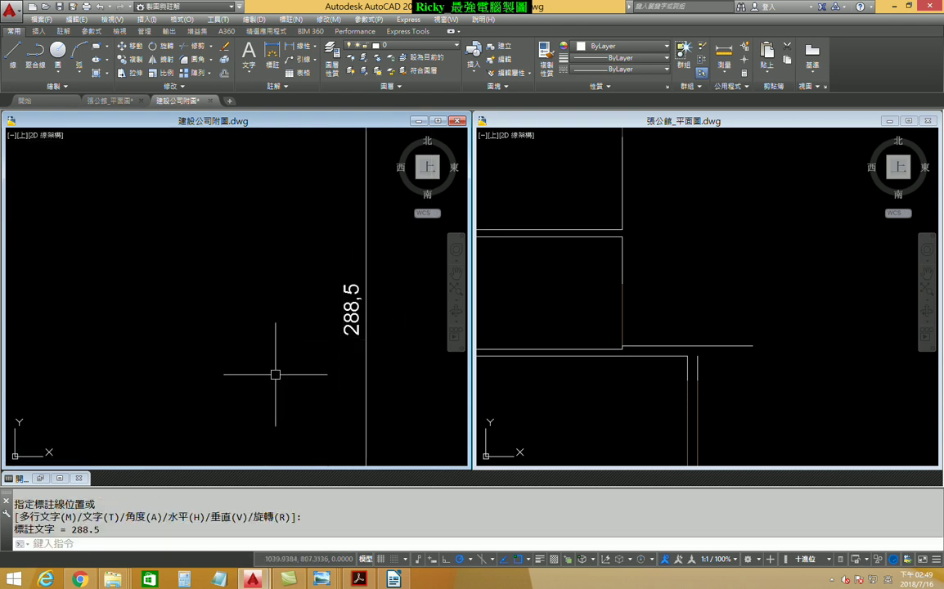
scroll(320, 372, down, 3)
Draw a 288.5-unit vertical wall from the 190 line's end and close the top edge
middle_drag(711, 299, 717, 337)
text(l)
key(Return)
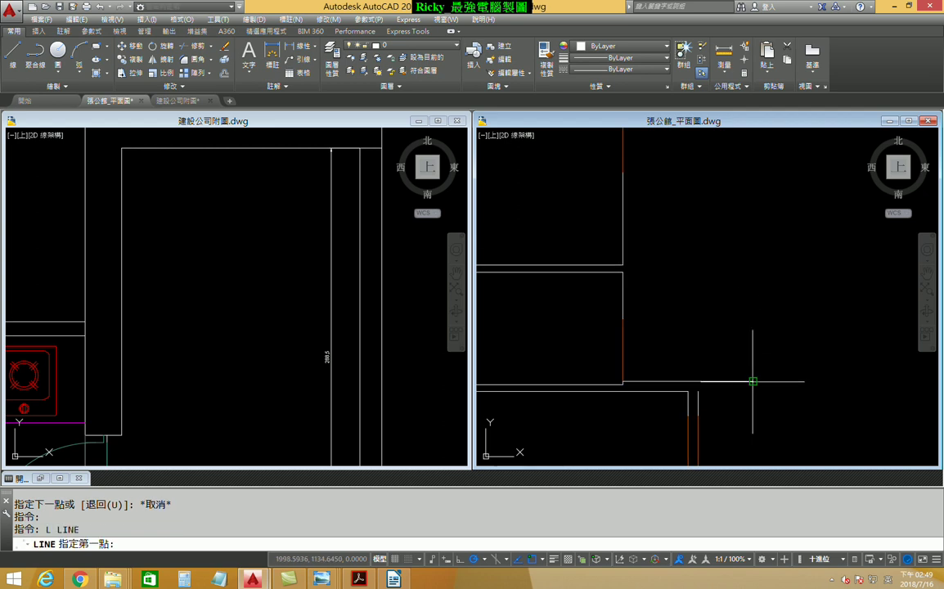
click(753, 382)
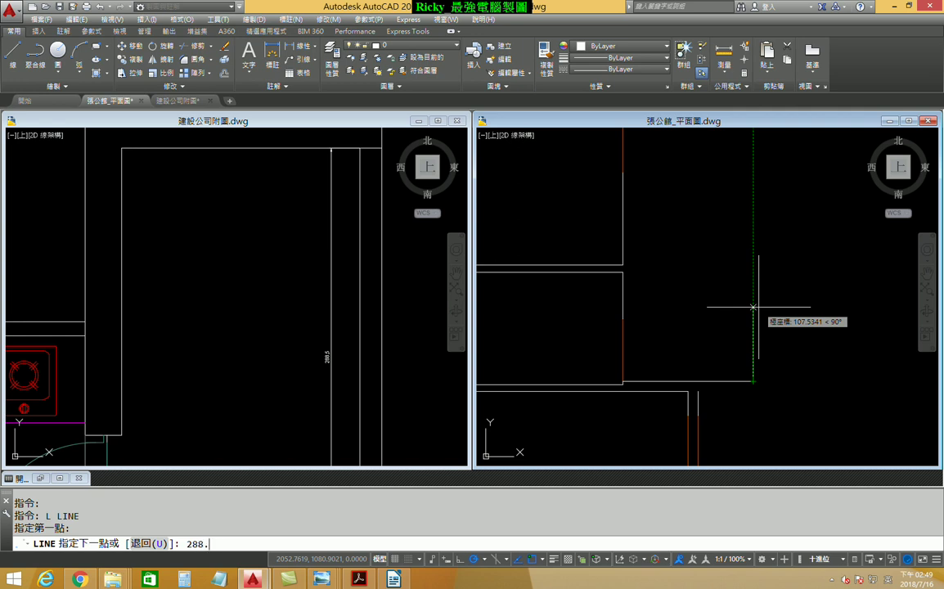
text(5)
key(Return)
scroll(696, 337, down, 2)
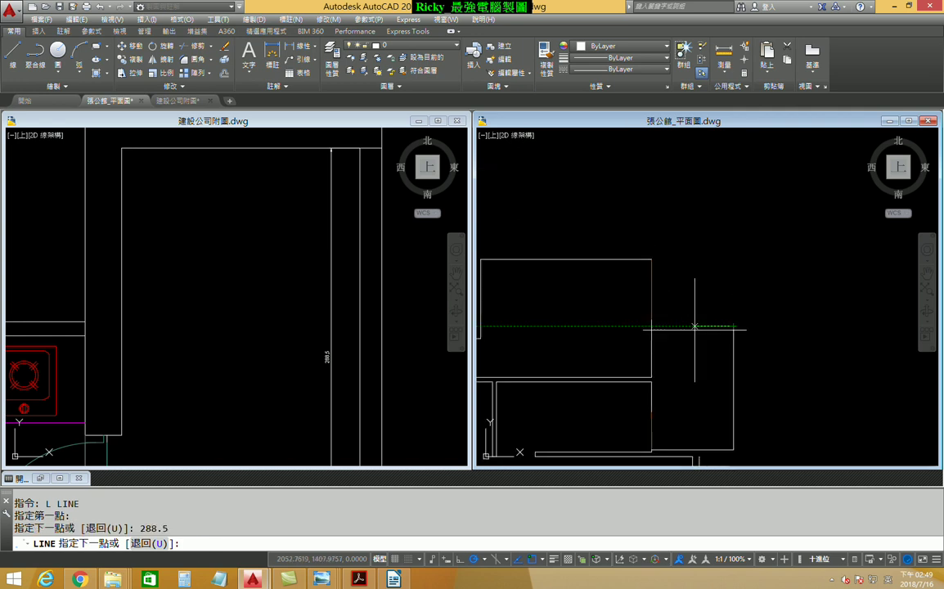
scroll(664, 338, up, 2)
scroll(638, 323, up, 1)
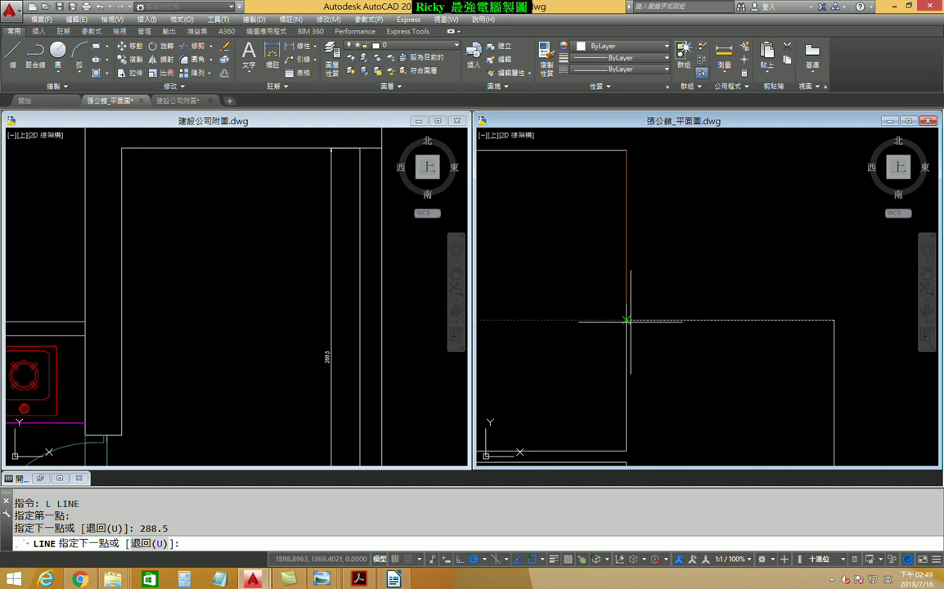
click(632, 321)
key(Escape)
scroll(647, 363, down, 2)
scroll(664, 324, down, 1)
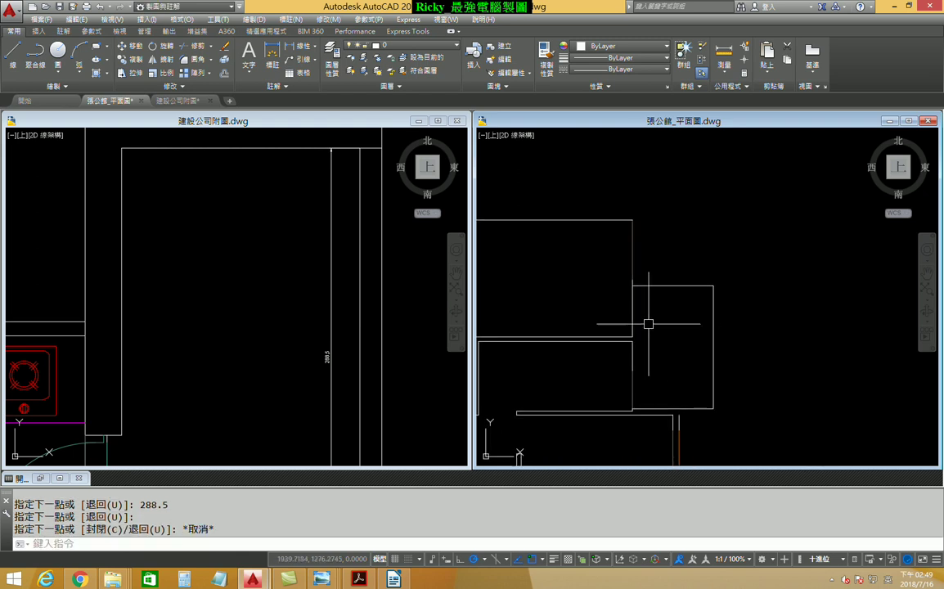
middle_drag(665, 324, 709, 431)
Erase the stray vertical line (the 288.5 dimension) from the reference plan
scroll(305, 354, down, 2)
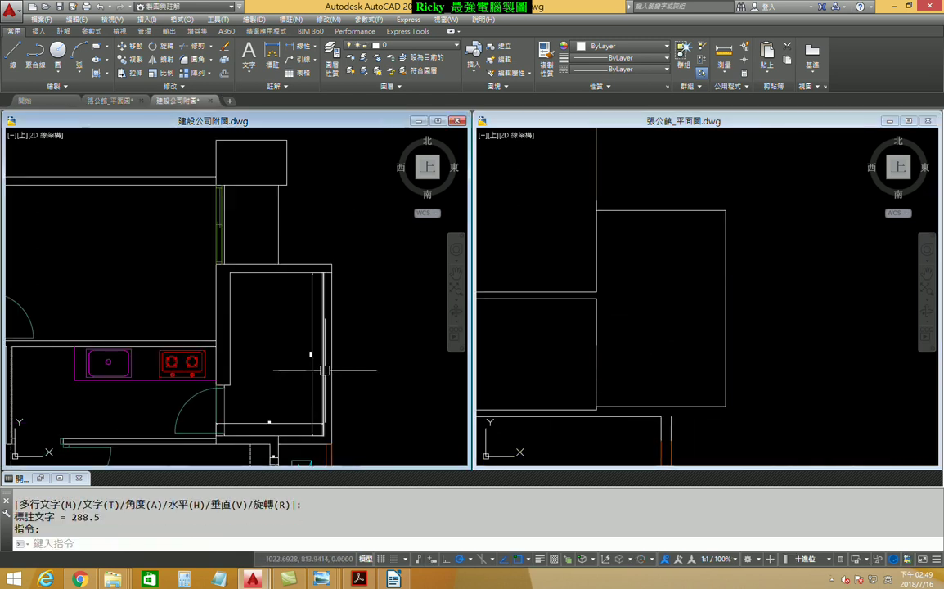
click(312, 336)
key(Delete)
middle_drag(347, 443, 335, 397)
Abandon a newly started linear dimension and return to the new floor plan
scroll(334, 398, up, 2)
scroll(327, 384, up, 1)
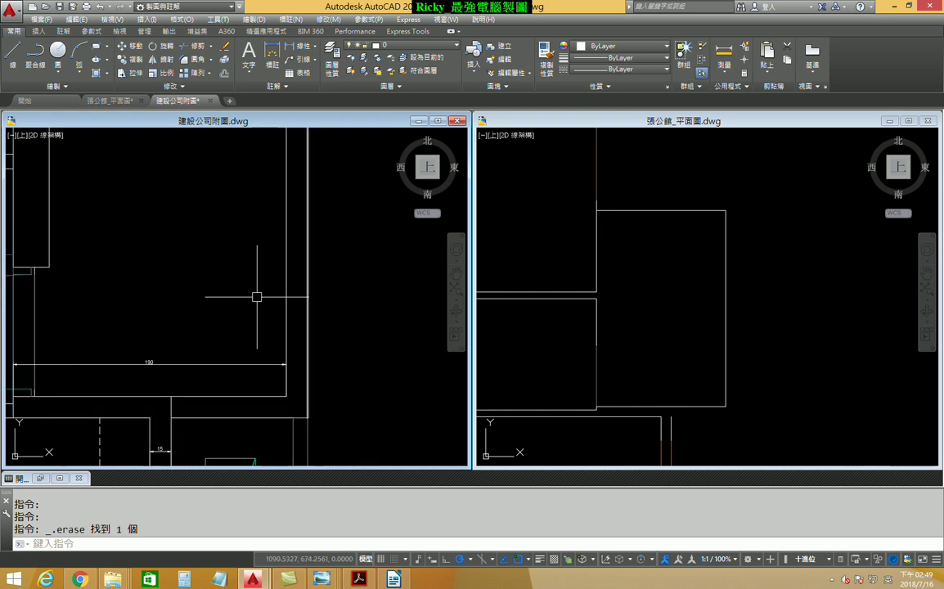
click(273, 54)
click(286, 397)
click(307, 397)
key(Escape)
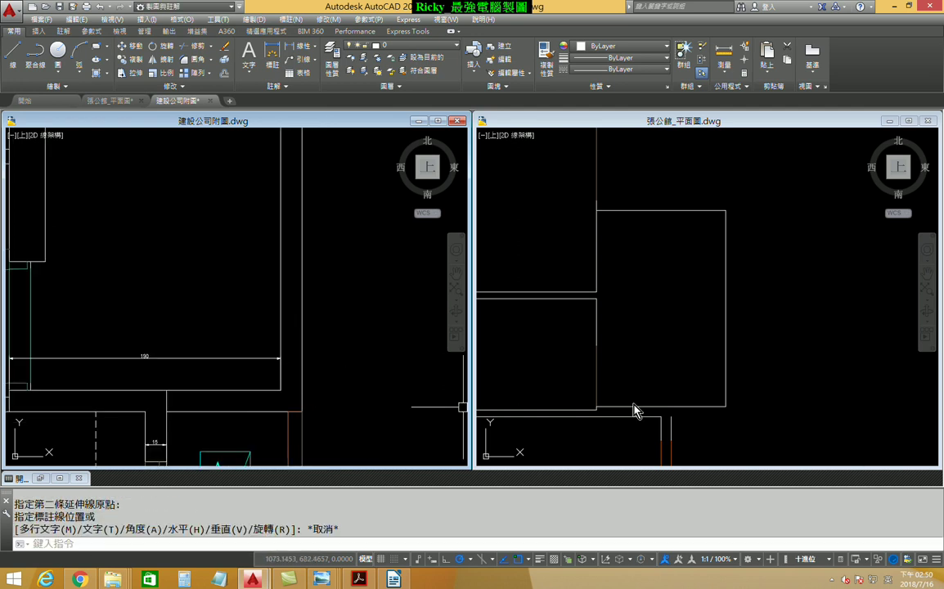
click(635, 411)
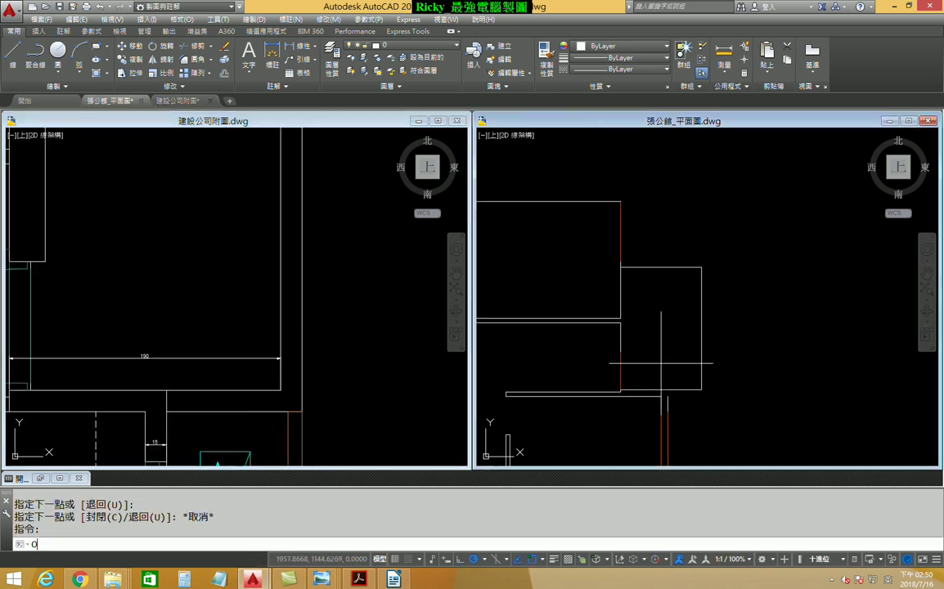
Offset the new wall lines 15 units to their outer sides
key(Return)
key(Return)
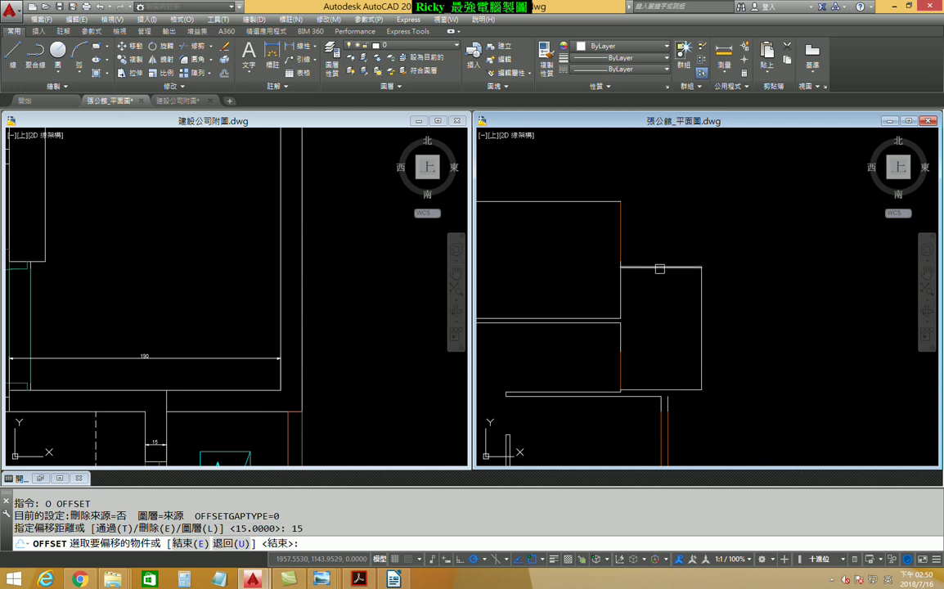
click(660, 268)
click(702, 303)
click(731, 413)
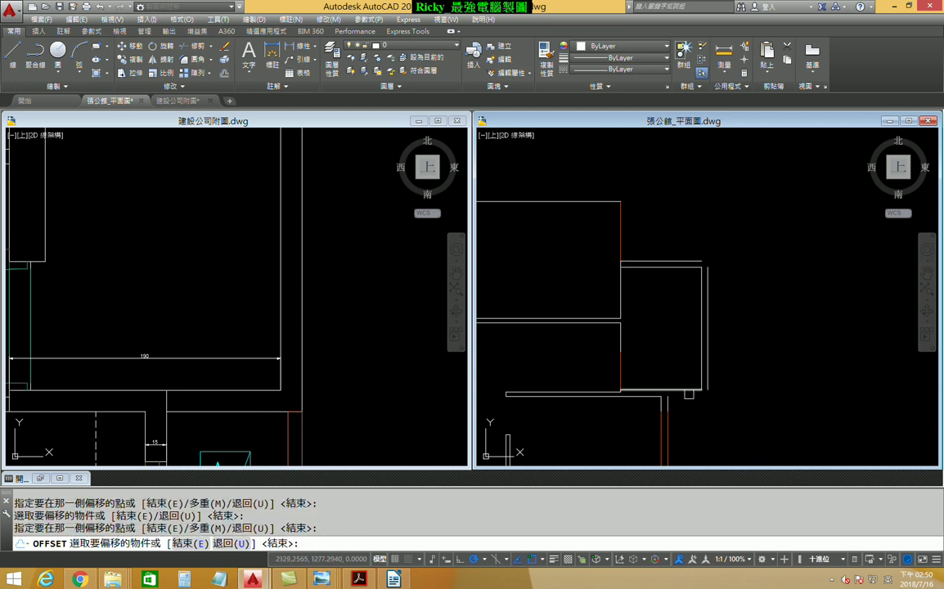
click(689, 393)
click(671, 384)
scroll(683, 397, up, 4)
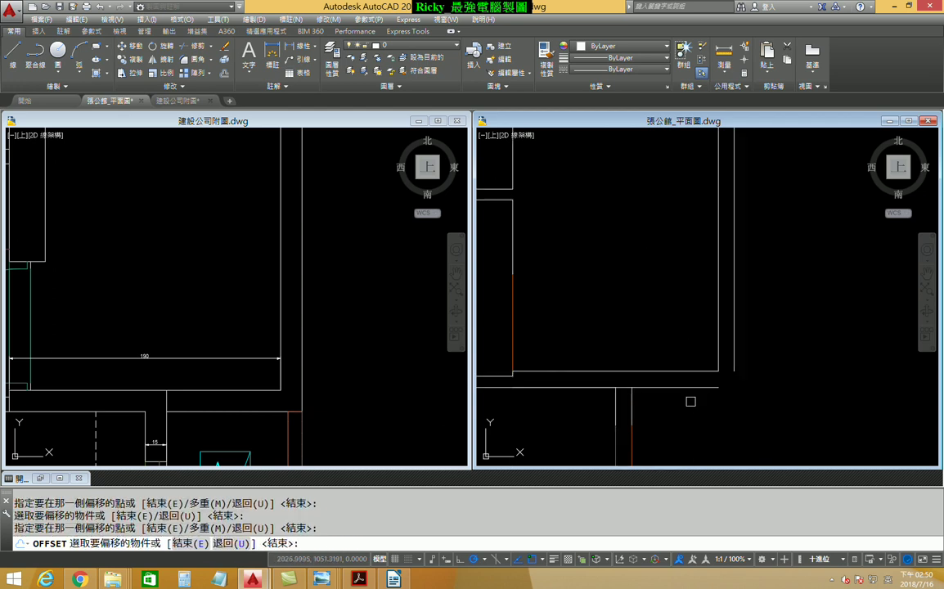
key(Escape)
key(Escape)
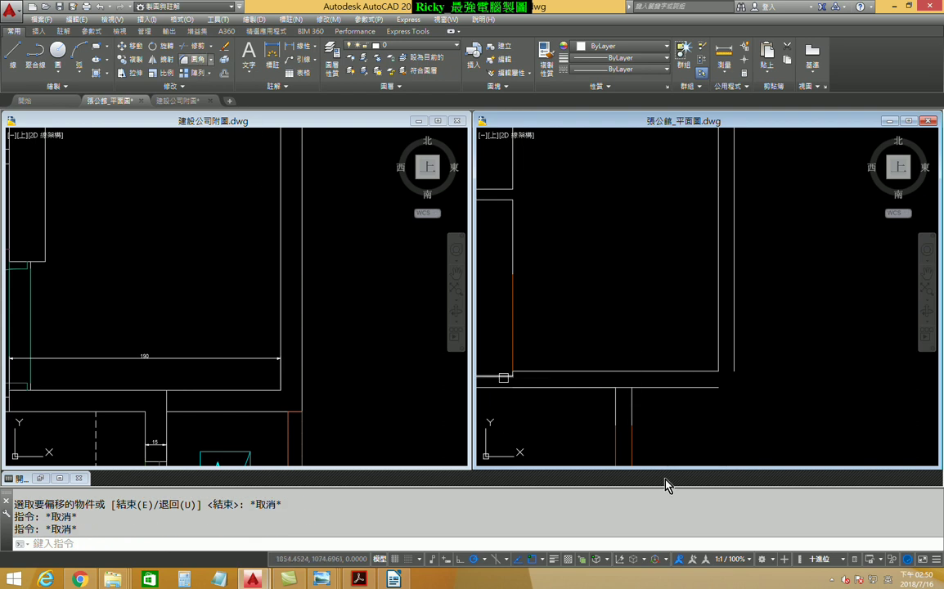
Fillet two wall corners with radius 0 so the lines meet cleanly
text(f)
key(space)
click(628, 404)
click(653, 387)
key(space)
click(696, 387)
scroll(737, 360, down, 2)
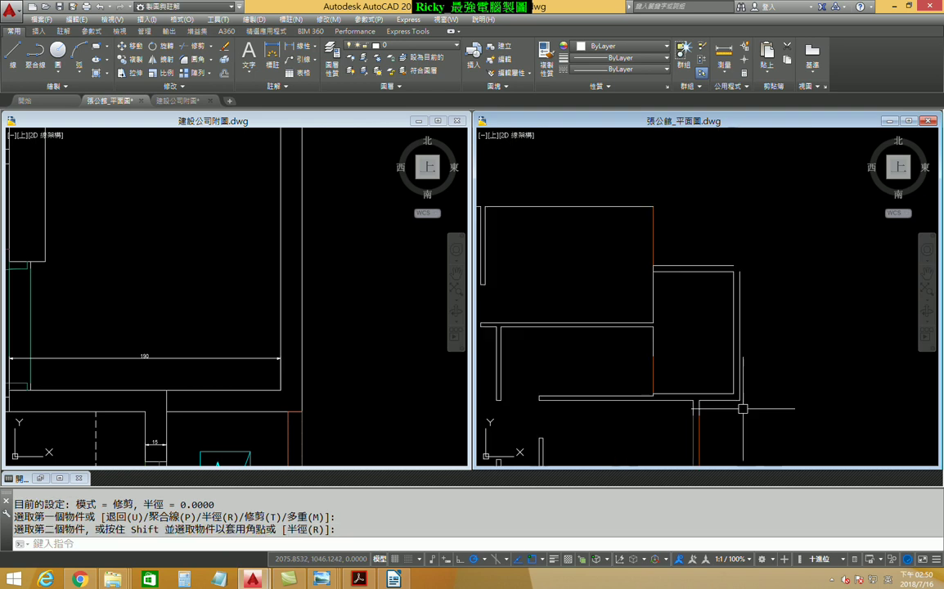
scroll(724, 344, up, 2)
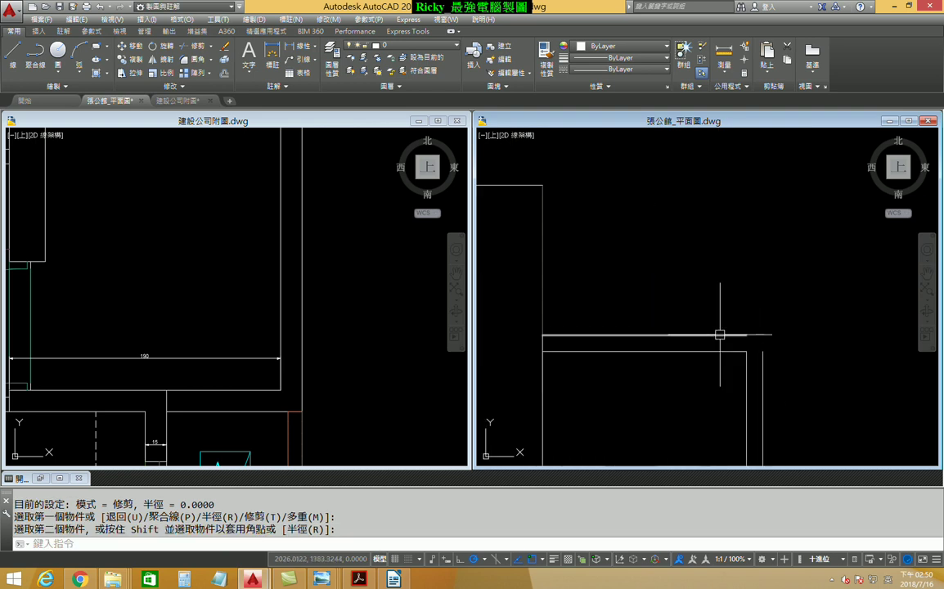
click(766, 368)
scroll(727, 368, down, 2)
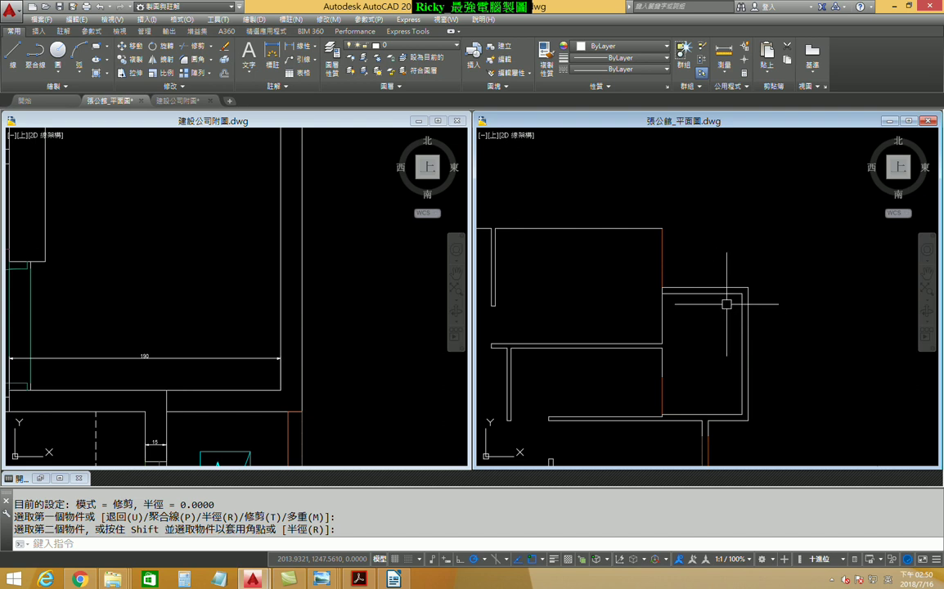
click(311, 359)
scroll(312, 359, down, 2)
Offset a vertical wall line by 15 in the floor plan
middle_drag(189, 370, 255, 394)
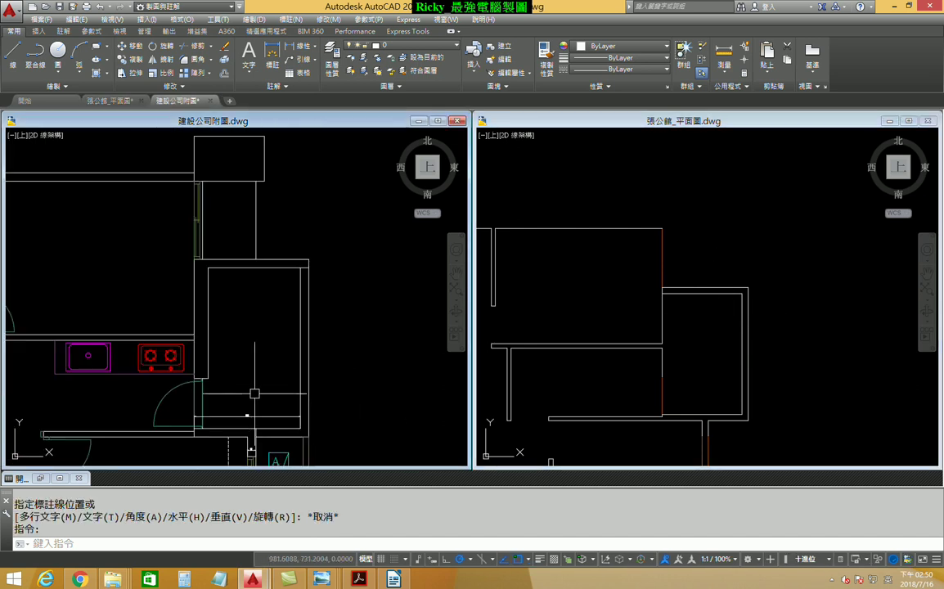
click(679, 373)
click(211, 282)
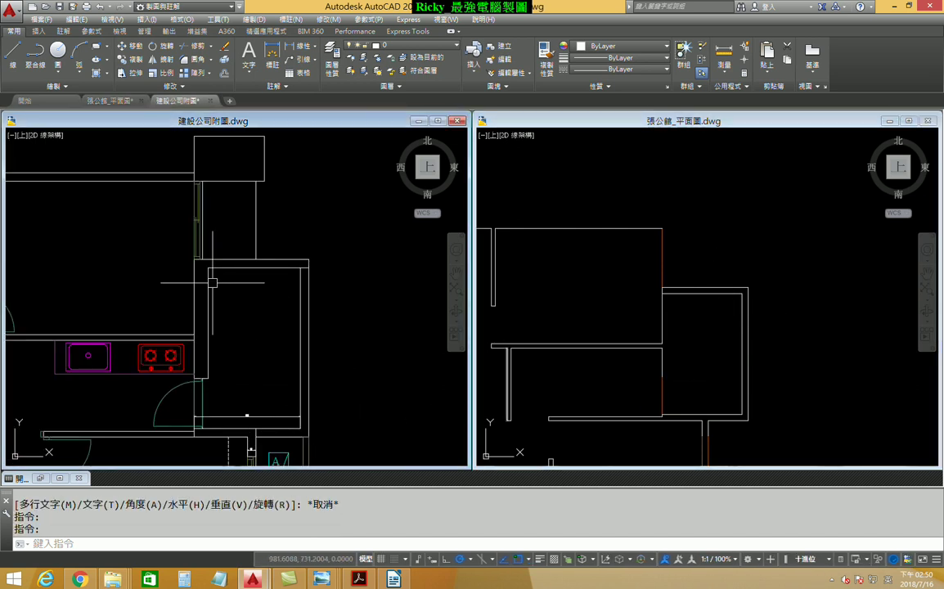
scroll(212, 282, up, 2)
click(683, 344)
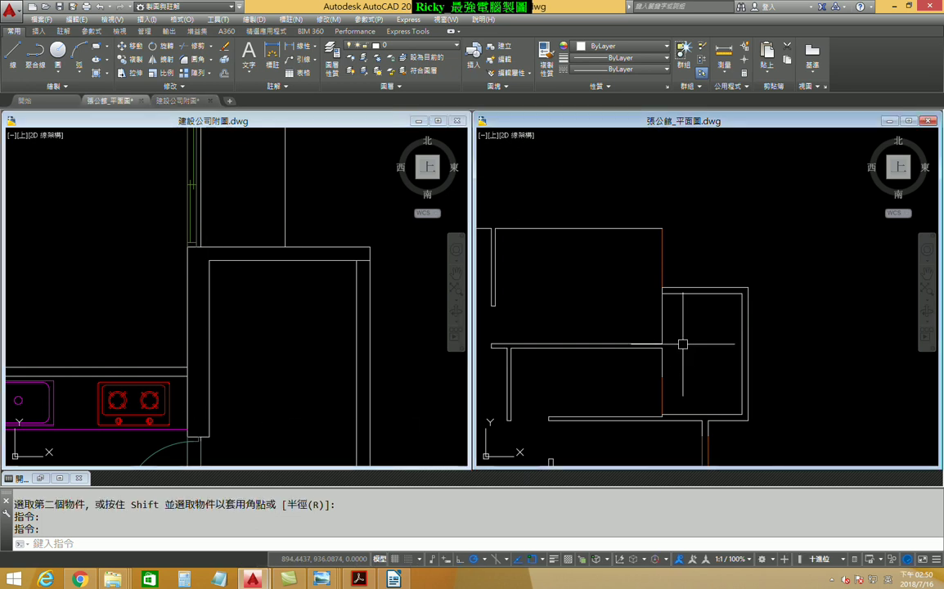
scroll(683, 343, up, 2)
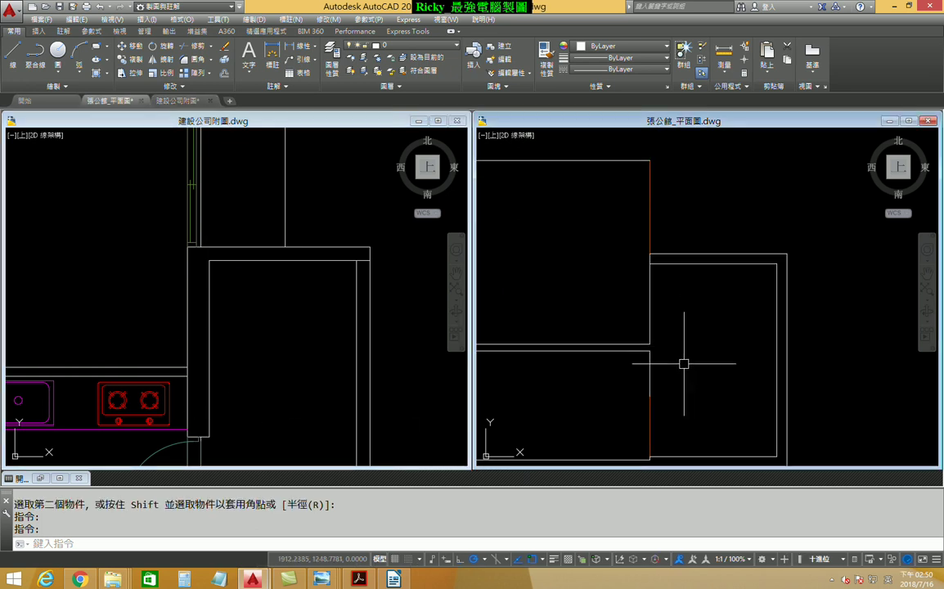
text(o)
key(Return)
text(5)
key(Return)
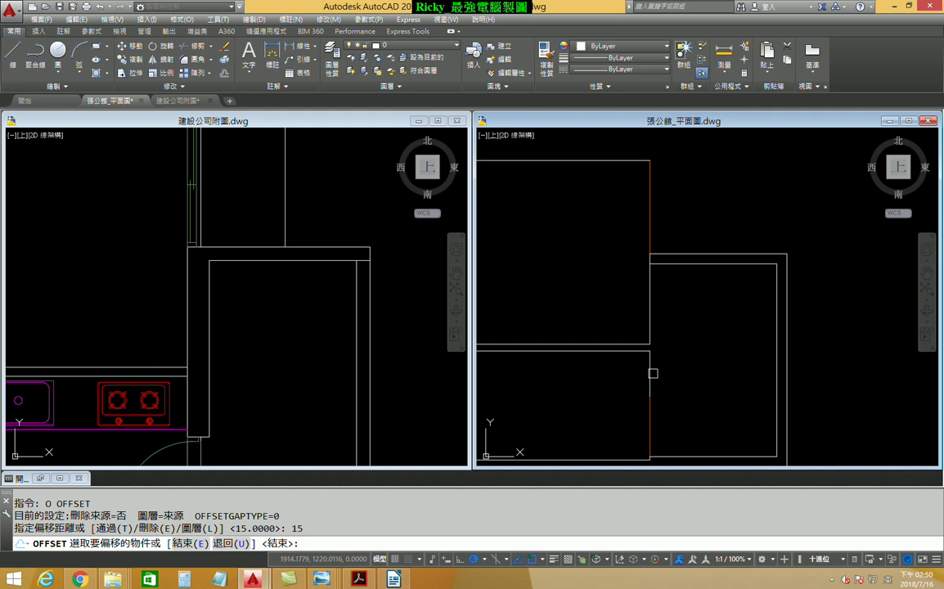
click(653, 373)
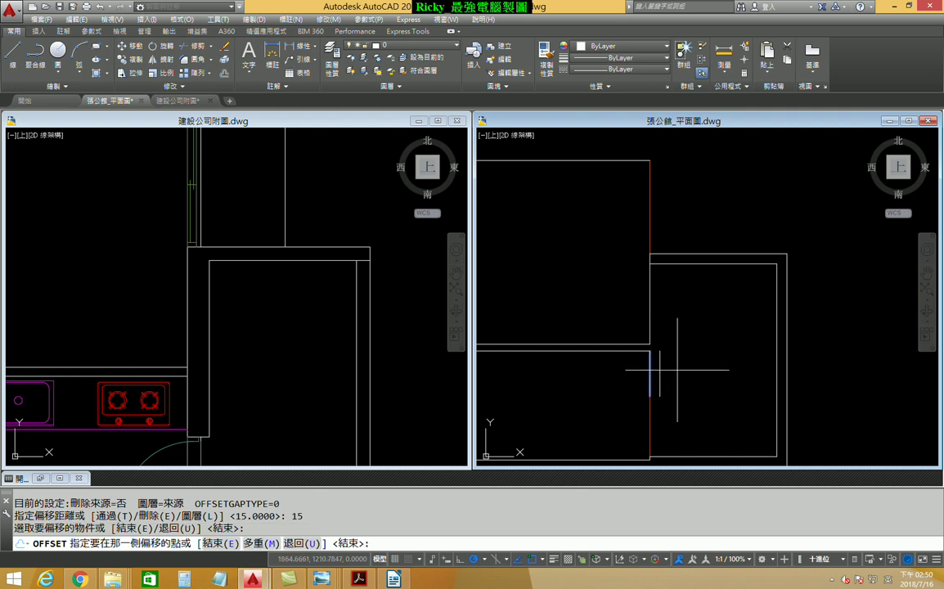
click(677, 370)
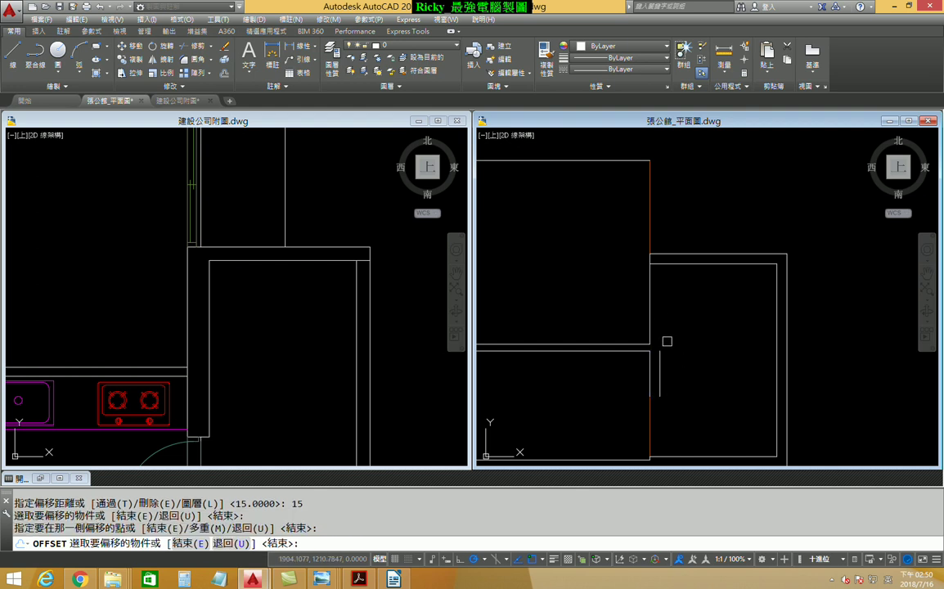
key(Escape)
key(Return)
key(Escape)
key(Escape)
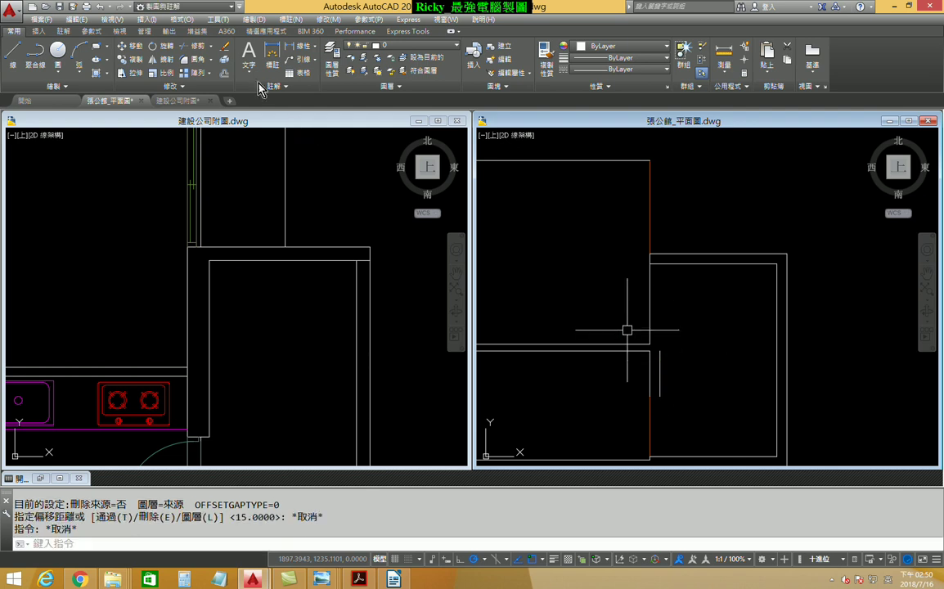
Fillet the horizontal and vertical wall lines into a clean zero-radius corner
click(196, 62)
click(686, 264)
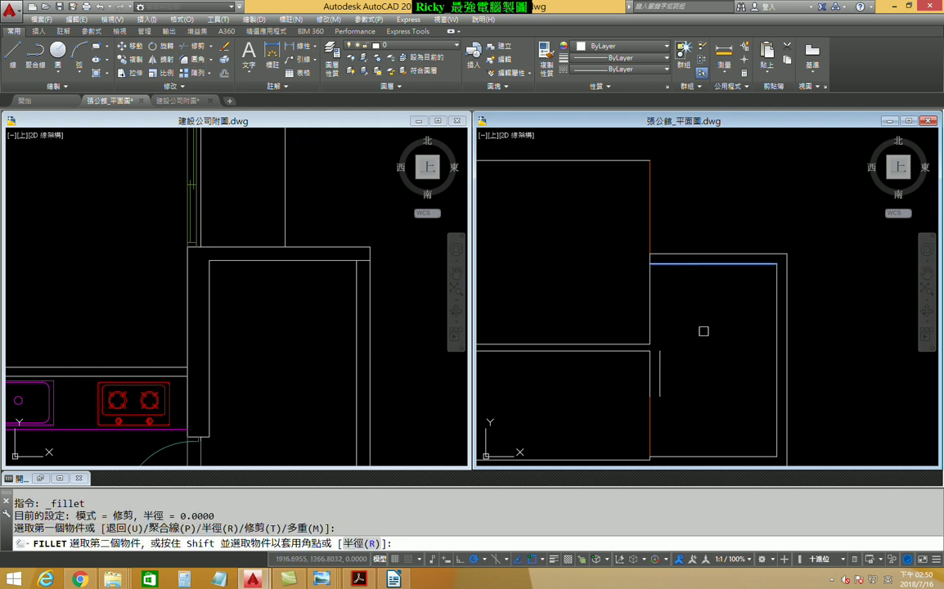
click(661, 365)
scroll(671, 344, up, 2)
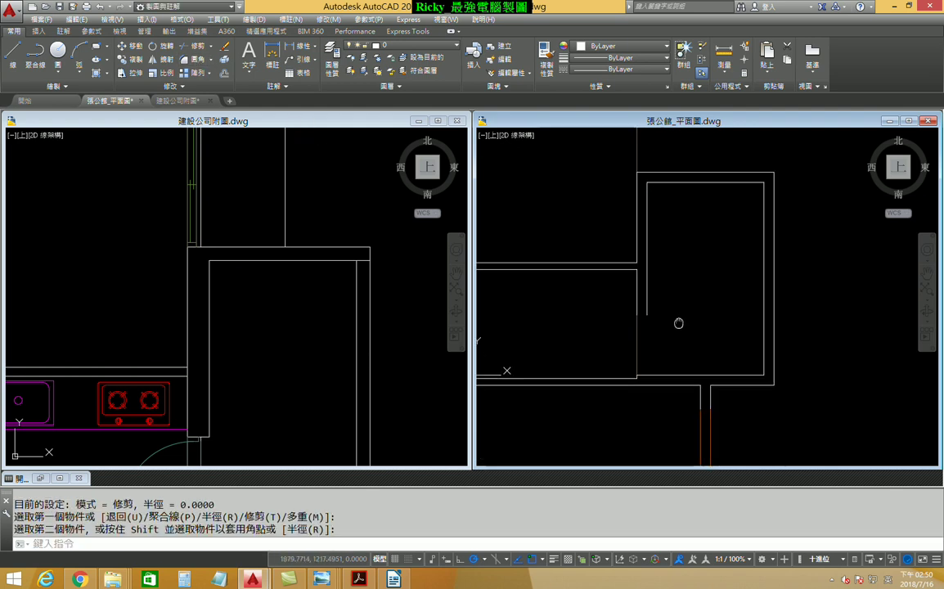
scroll(665, 379, up, 1)
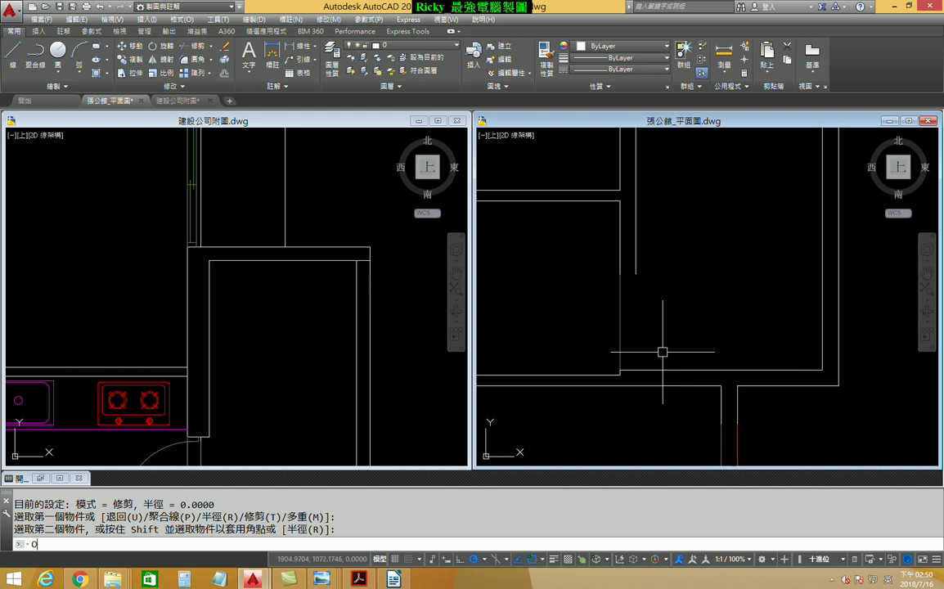
Offset another vertical wall line 15 units beside the wall
key(Return)
text(5)
key(Return)
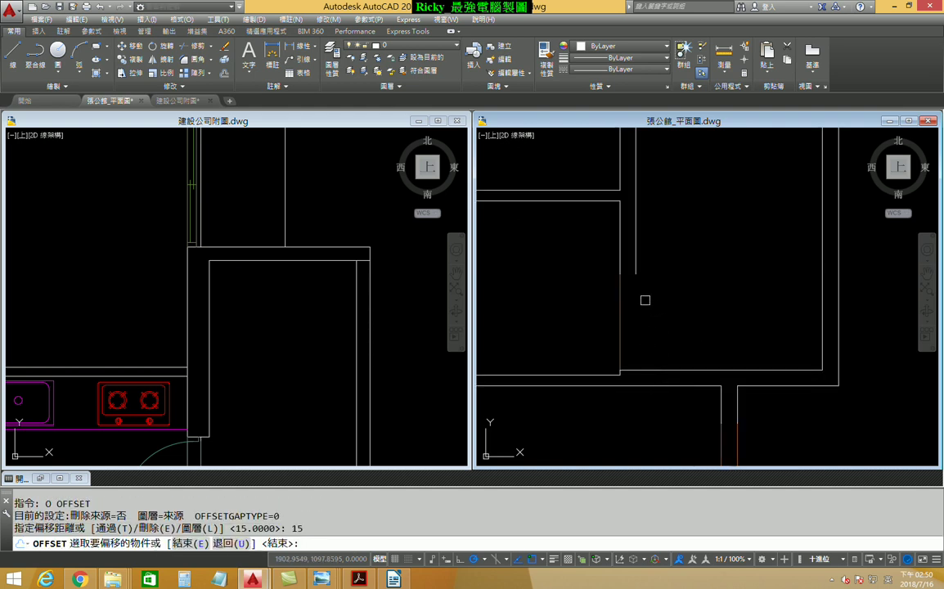
click(622, 319)
click(652, 319)
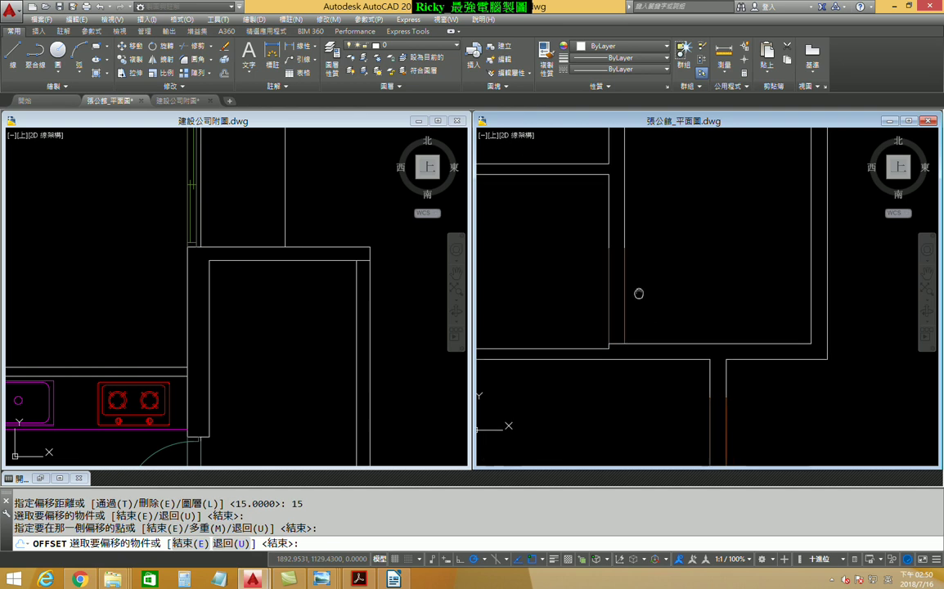
middle_drag(256, 414, 256, 260)
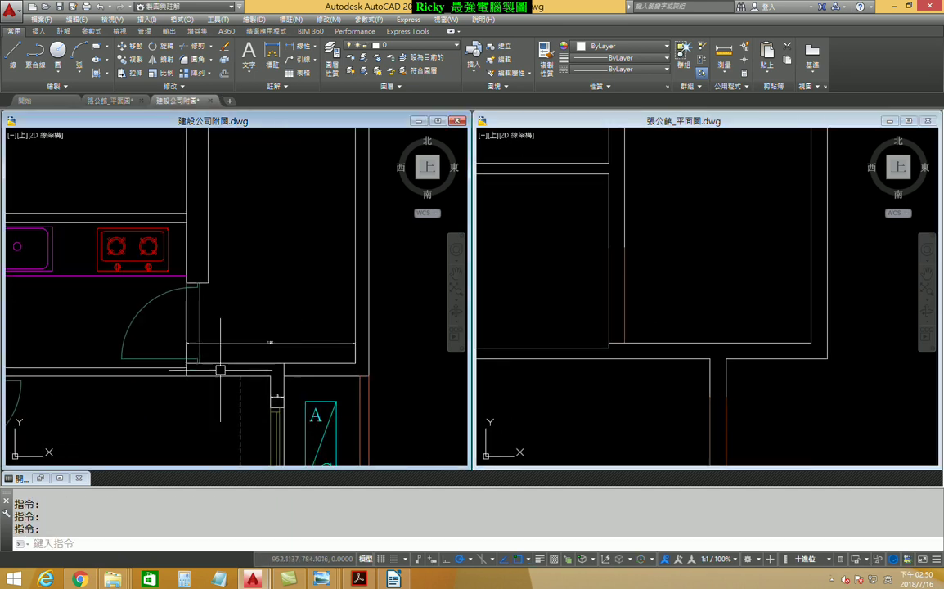
Remove the stray doorway rectangle in 建設公司附圖, then trace one wall line in 張公館_平面圖
click(213, 344)
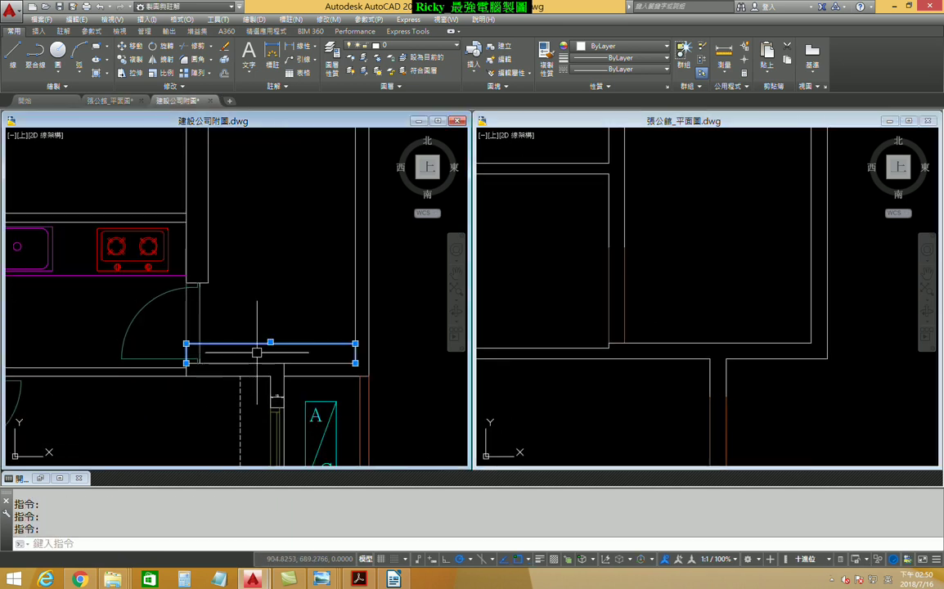
click(642, 299)
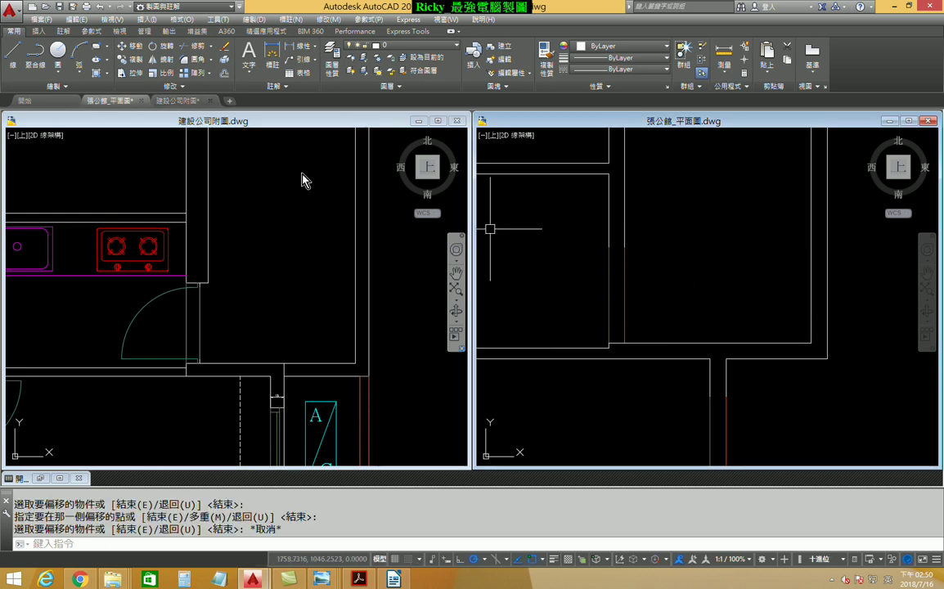
click(12, 55)
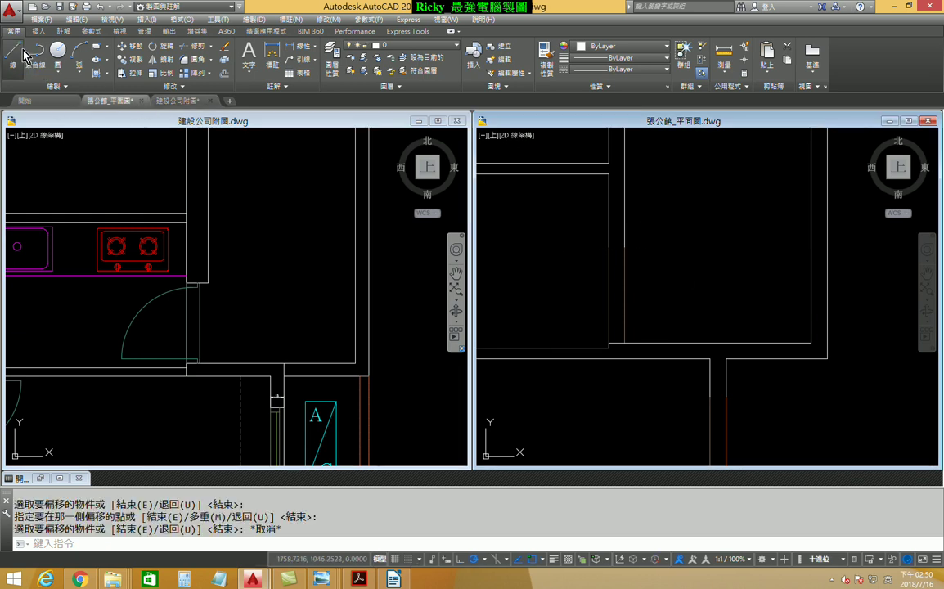
click(609, 247)
click(643, 281)
key(Escape)
Trace two more short connecting wall lines in 張公館_平面圖
scroll(615, 383, up, 4)
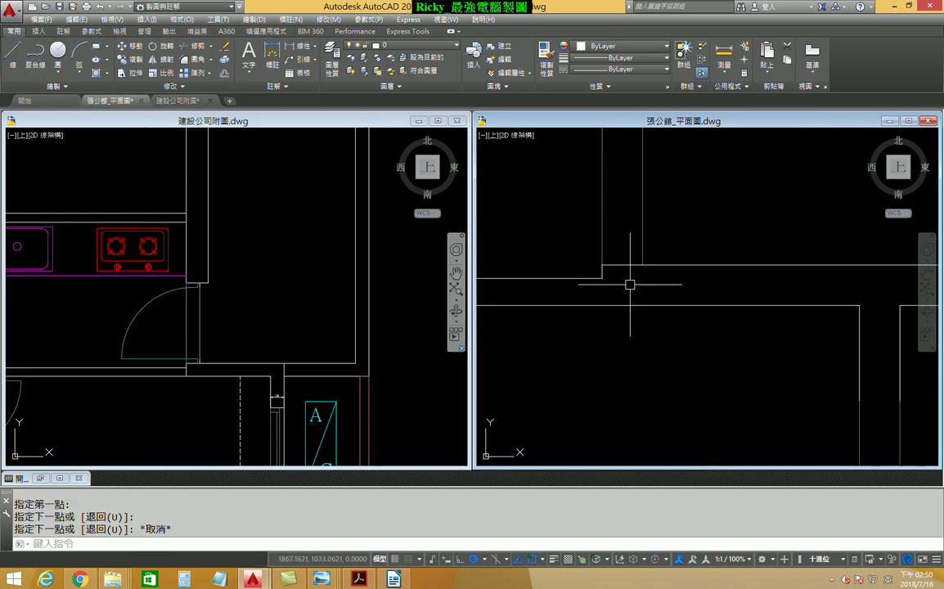
middle_drag(630, 285, 586, 259)
key(Return)
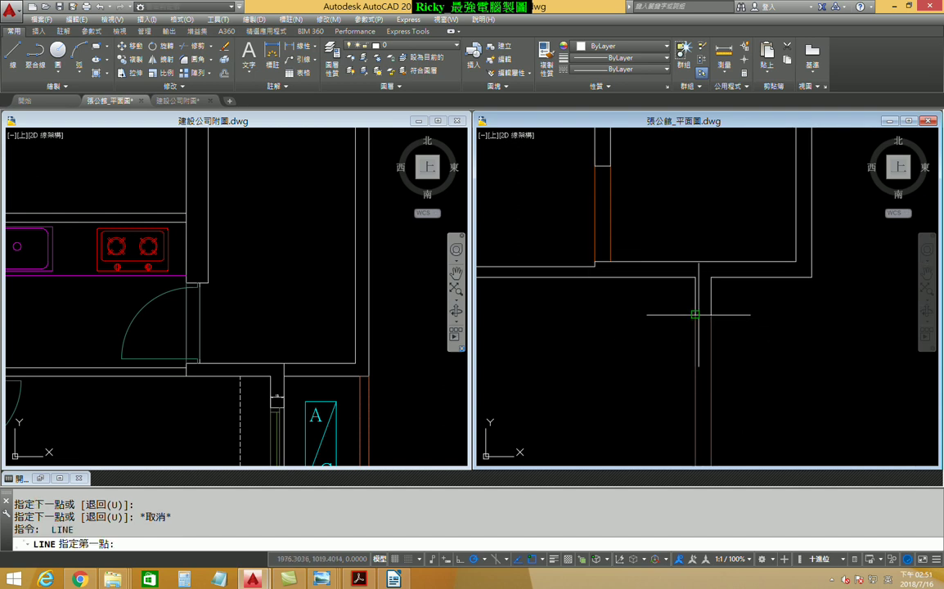
click(678, 295)
middle_drag(720, 286, 748, 344)
key(Escape)
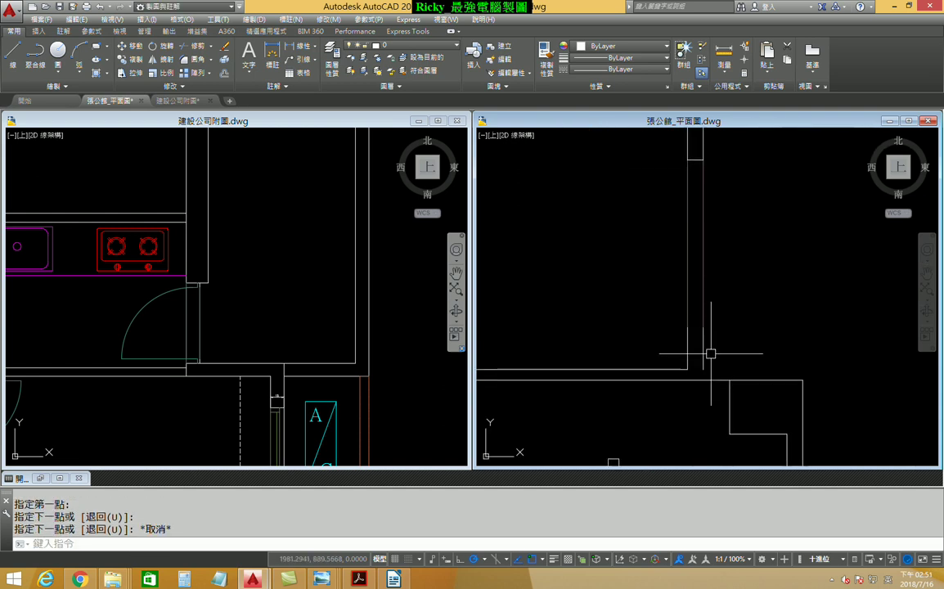
key(Return)
click(687, 328)
click(700, 327)
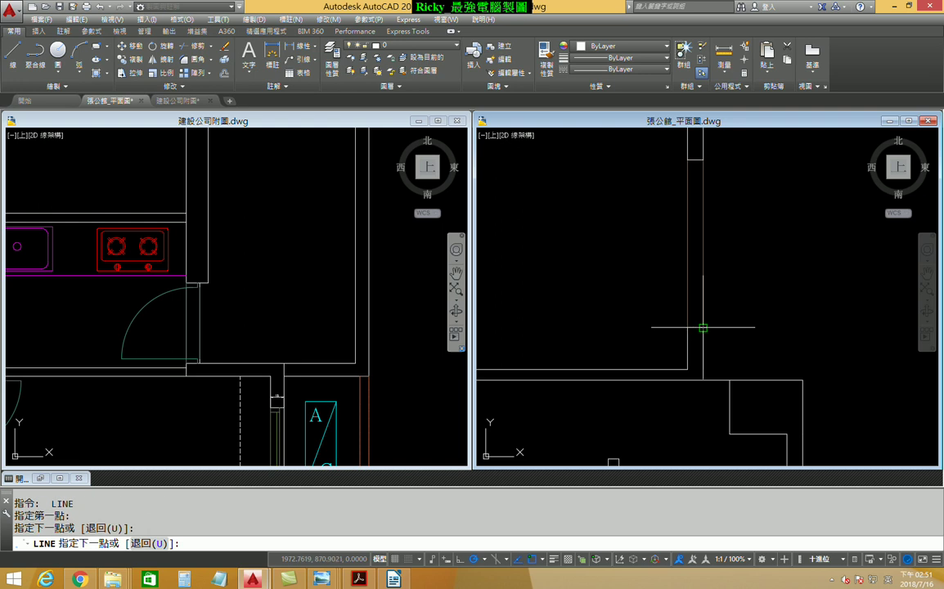
middle_drag(699, 326, 744, 322)
key(Escape)
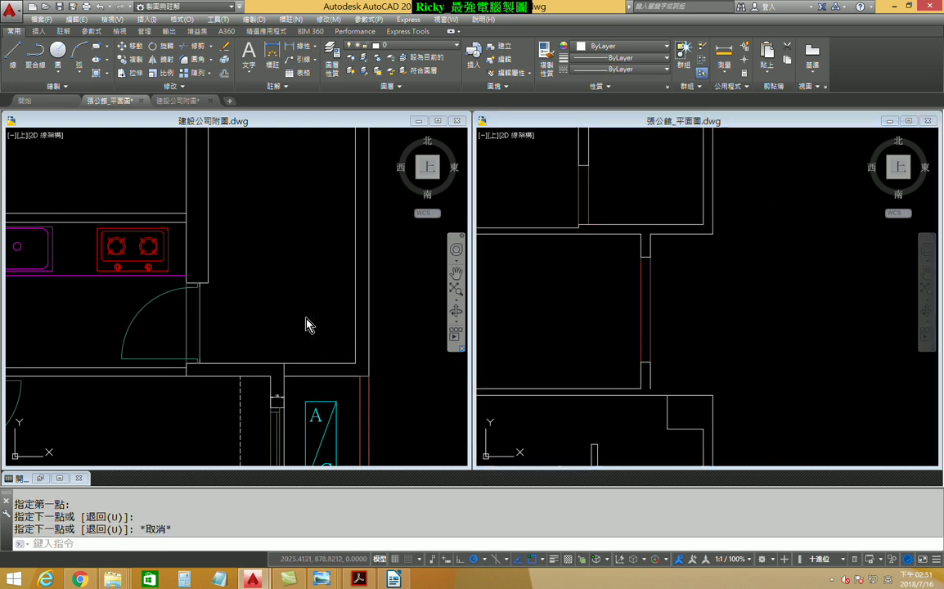
Bring the kitchen and bathroom area of the reference plan 建設公司附圖 into view
click(308, 322)
scroll(307, 322, down, 2)
middle_drag(308, 404, 289, 286)
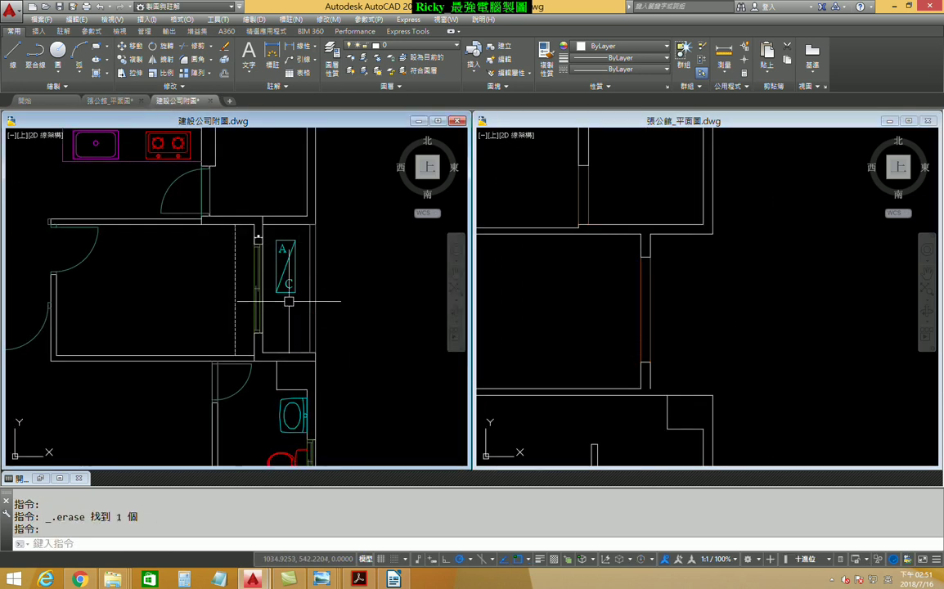
Draw a vertical wall line down from the wall corner in 張公館_平面圖
click(730, 305)
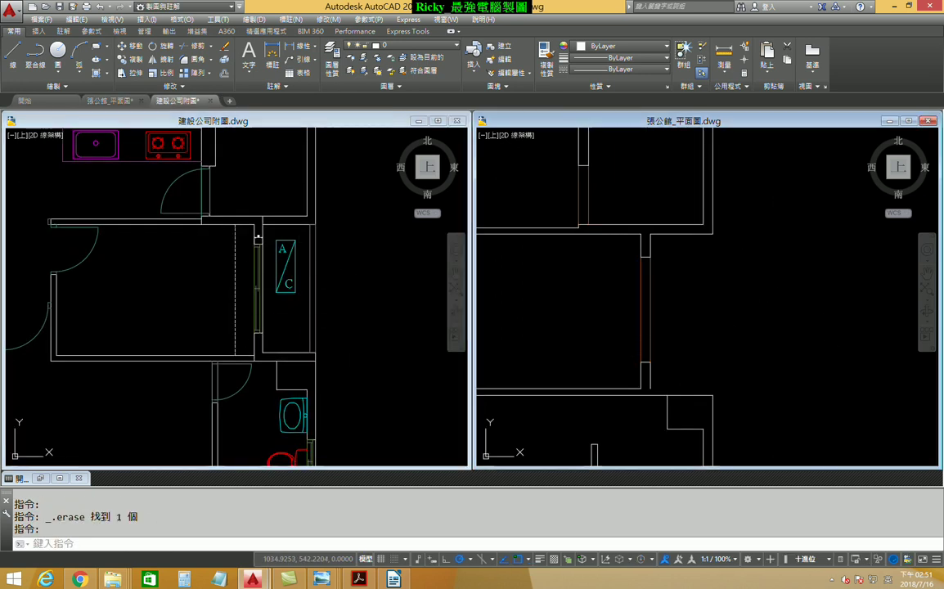
click(14, 51)
click(712, 234)
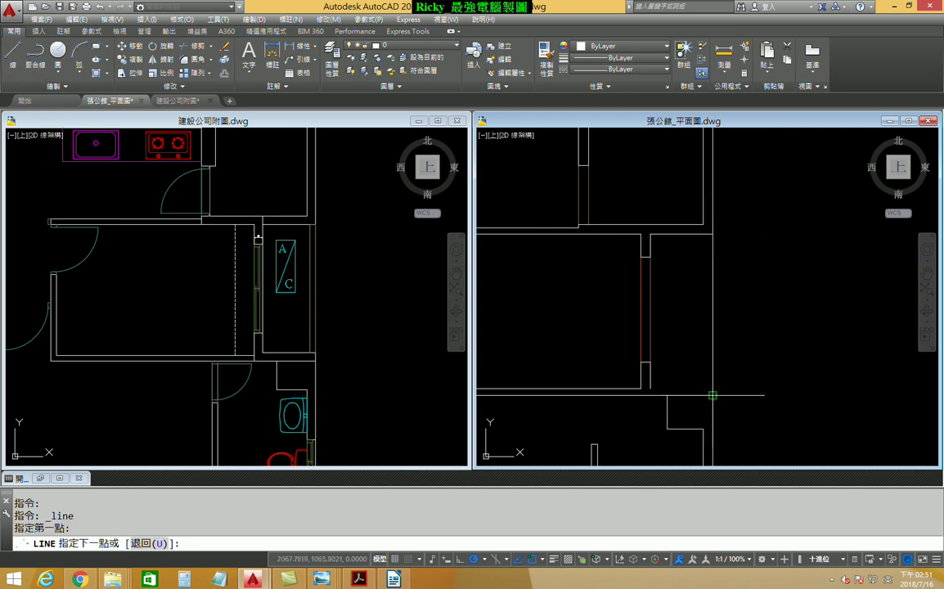
click(713, 395)
key(Escape)
Offset the right wall line 15 units to the left to form its inner line
scroll(711, 398, up, 2)
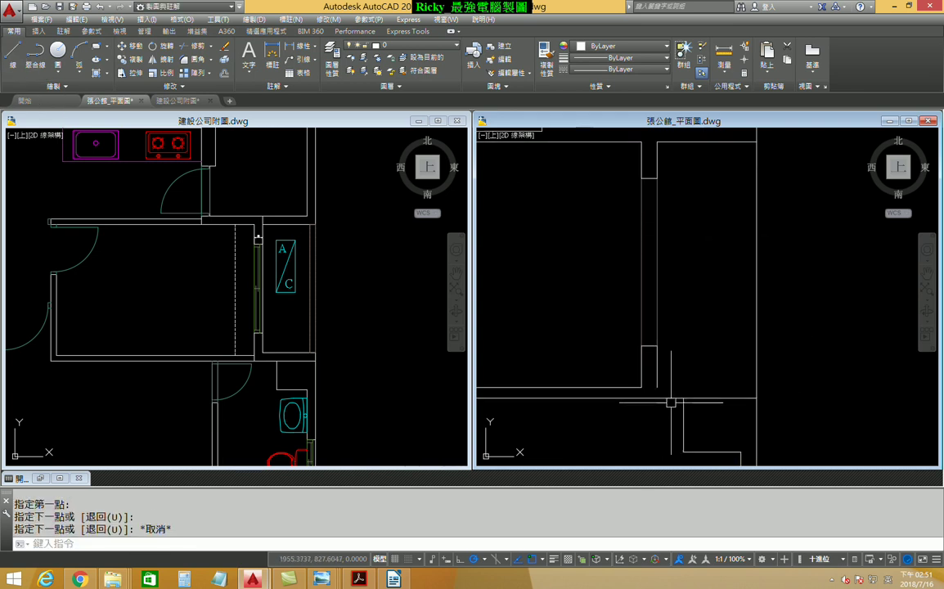
text(o)
key(Return)
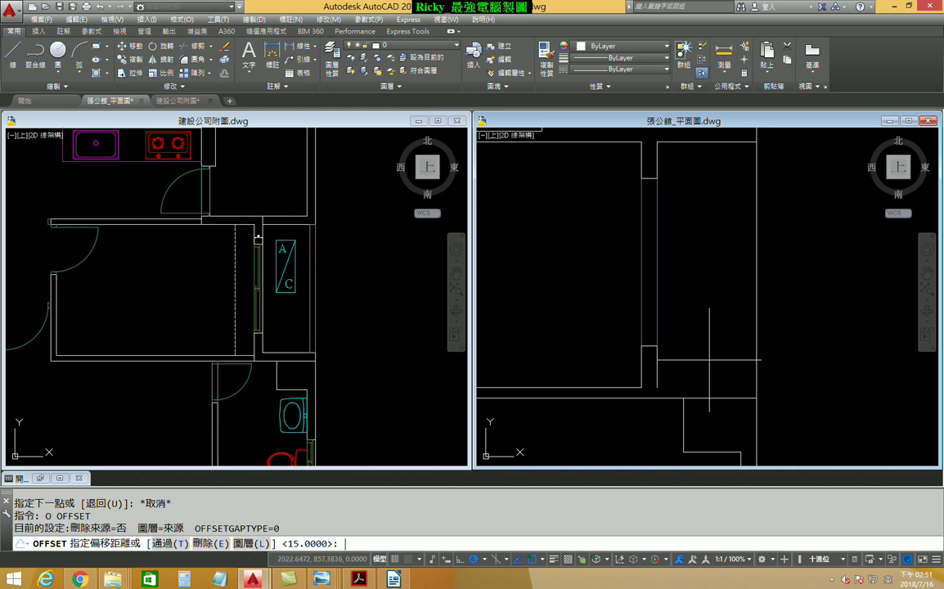
text(15)
key(Return)
click(756, 303)
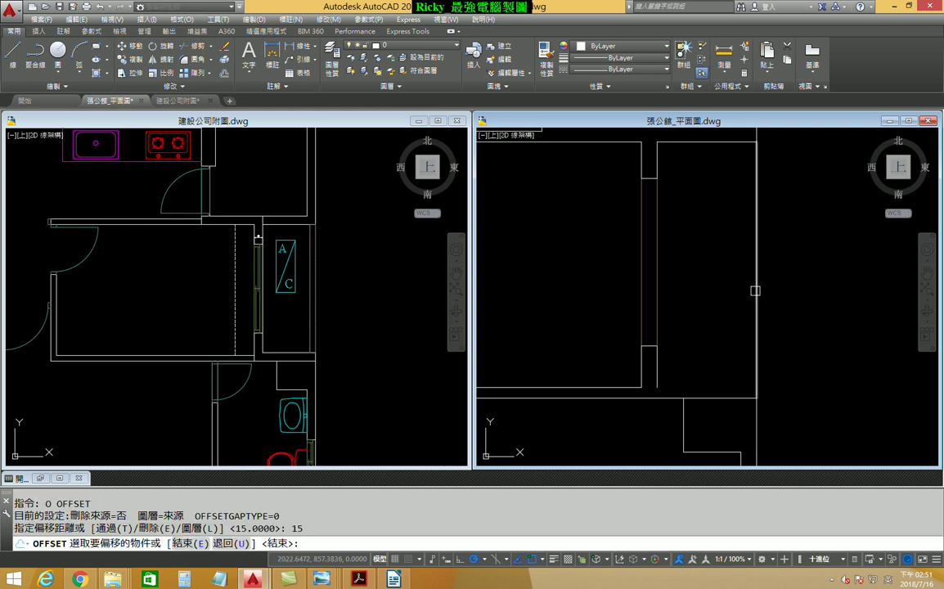
click(702, 288)
key(Escape)
Cancel an accidental hatch command and draw a horizontal connecting wall line
scroll(711, 384, up, 2)
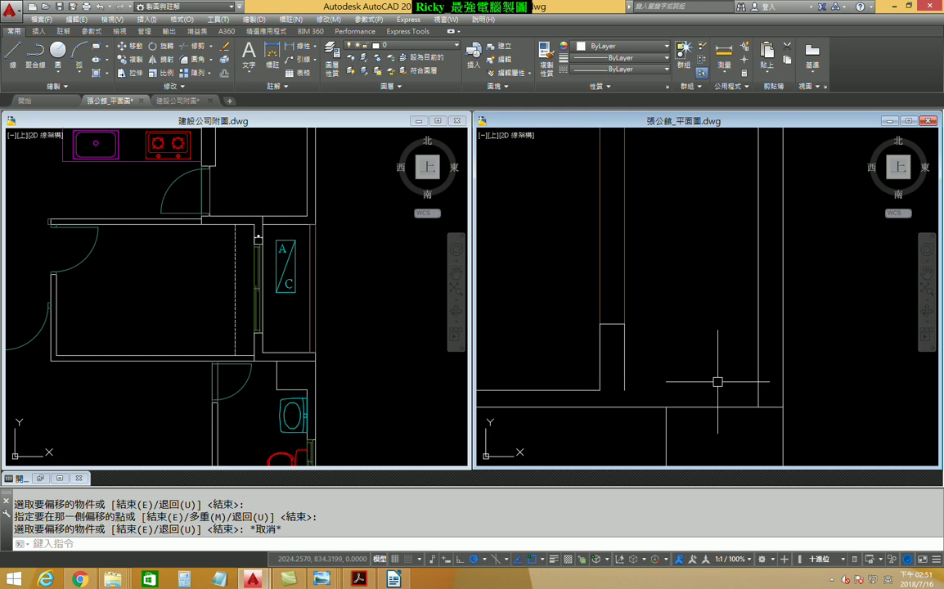
text(K)
key(Return)
key(Escape)
text(l)
key(Return)
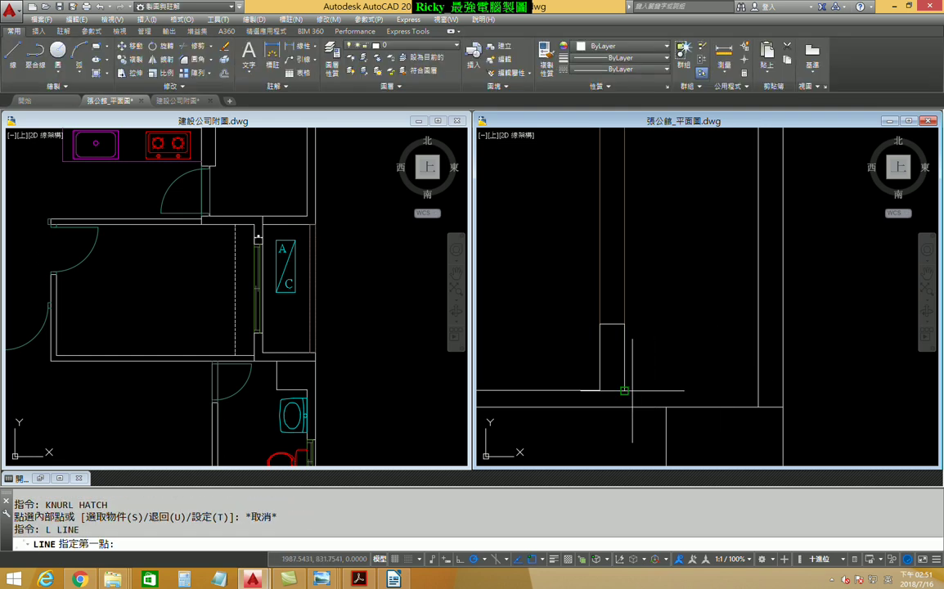
click(624, 391)
click(758, 391)
key(Escape)
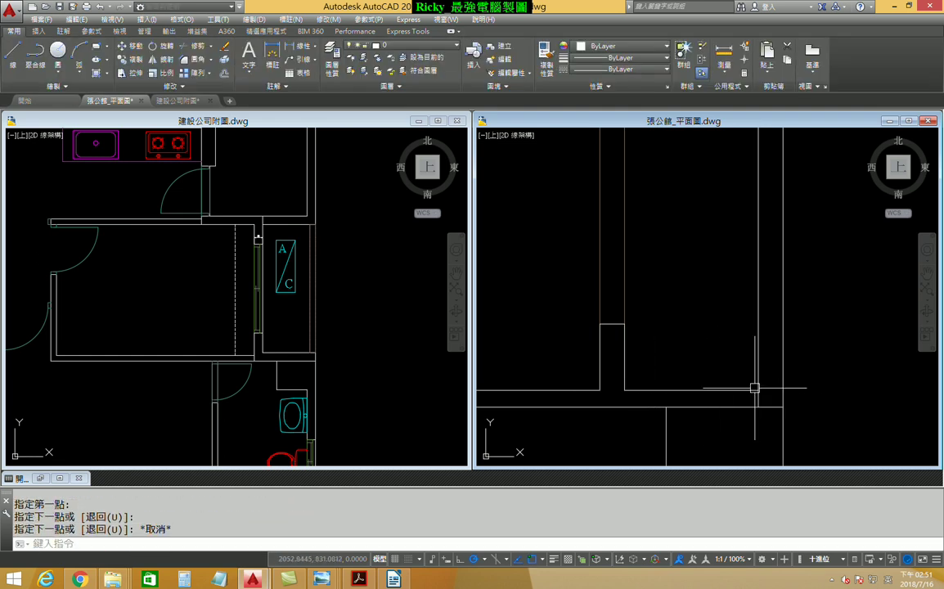
Trim an overhanging wall line segment where the walls overlap
text(Tr)
key(Return)
key(Return)
click(684, 361)
scroll(734, 301, down, 2)
middle_drag(734, 301, 721, 404)
middle_drag(710, 283, 743, 254)
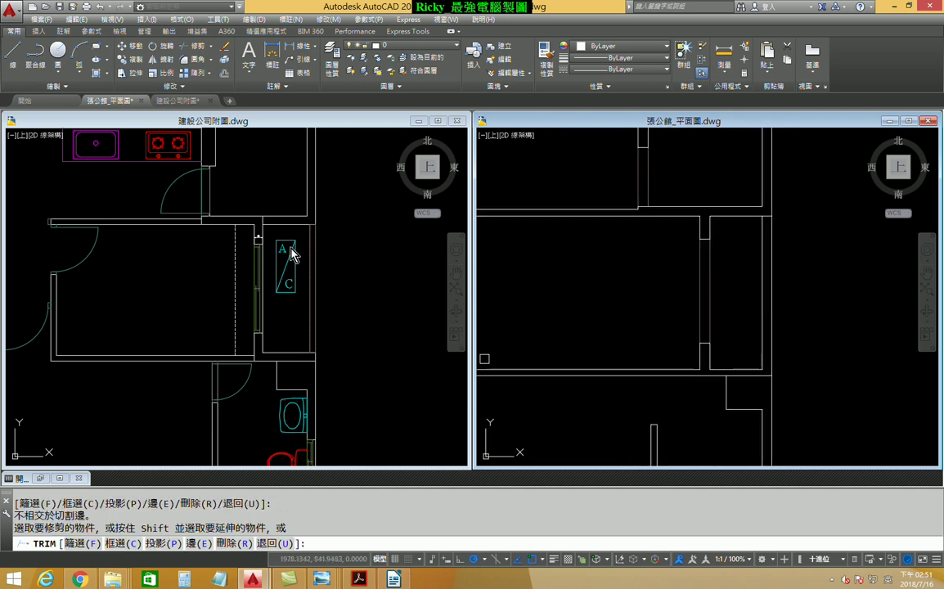
scroll(737, 297, down, 1)
scroll(738, 301, down, 1)
scroll(744, 315, down, 1)
key(Escape)
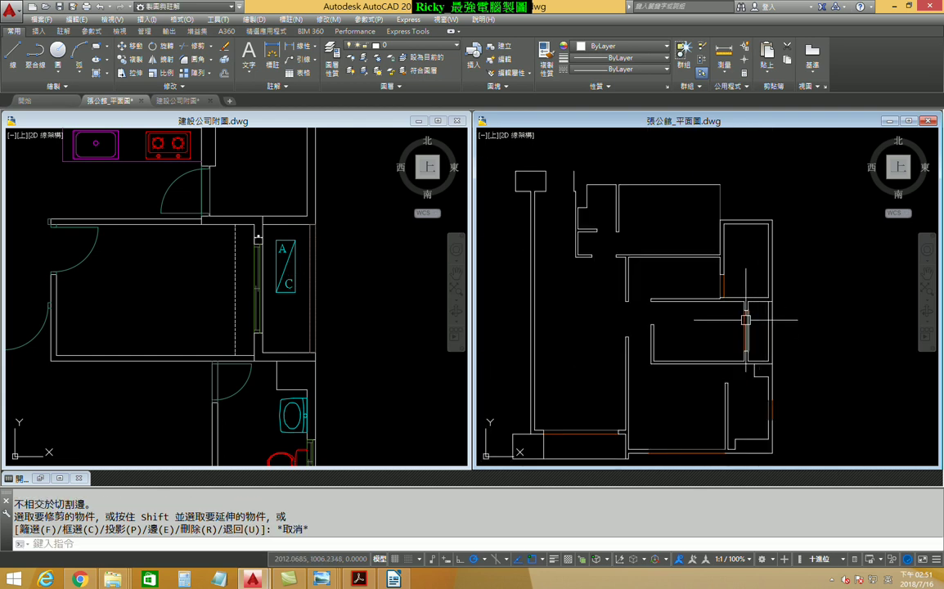
middle_drag(745, 320, 742, 293)
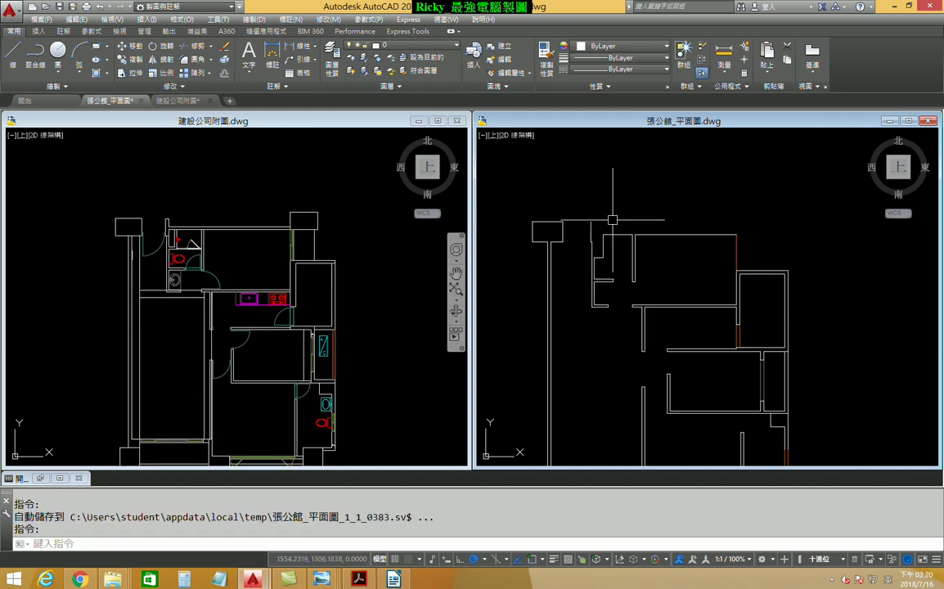
scroll(663, 216, up, 2)
middle_drag(663, 216, 608, 194)
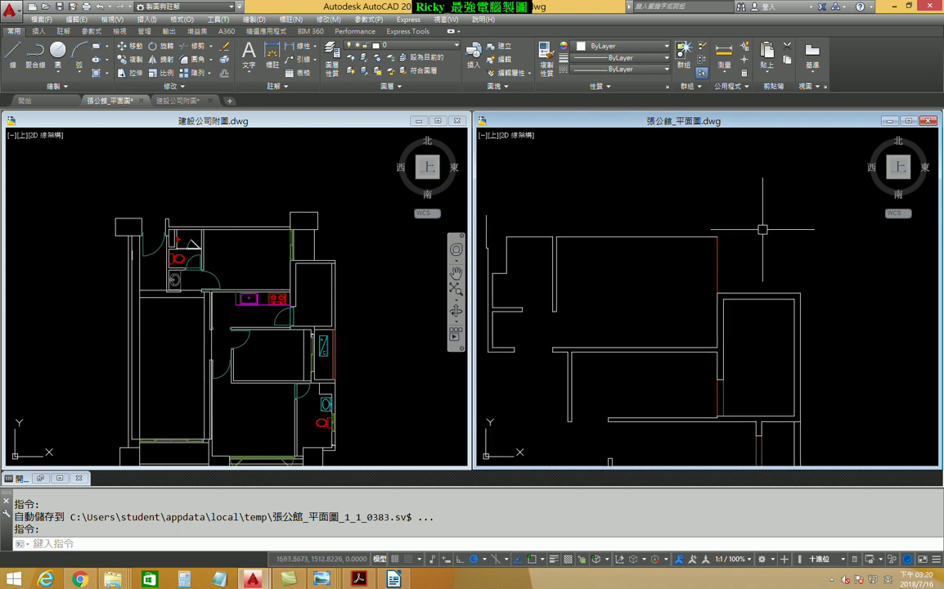
Offset the vertical wall line 15 units to the right
middle_drag(727, 224, 736, 225)
scroll(779, 277, up, 2)
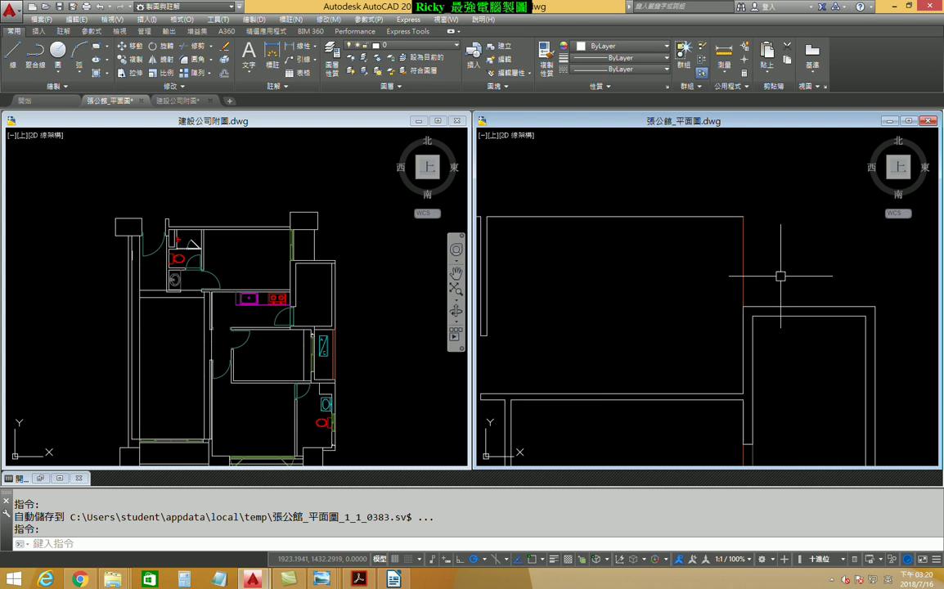
text(O)
key(Return)
text(15)
key(Return)
middle_drag(743, 266, 719, 264)
click(720, 264)
click(776, 265)
scroll(739, 230, up, 2)
middle_drag(739, 230, 742, 255)
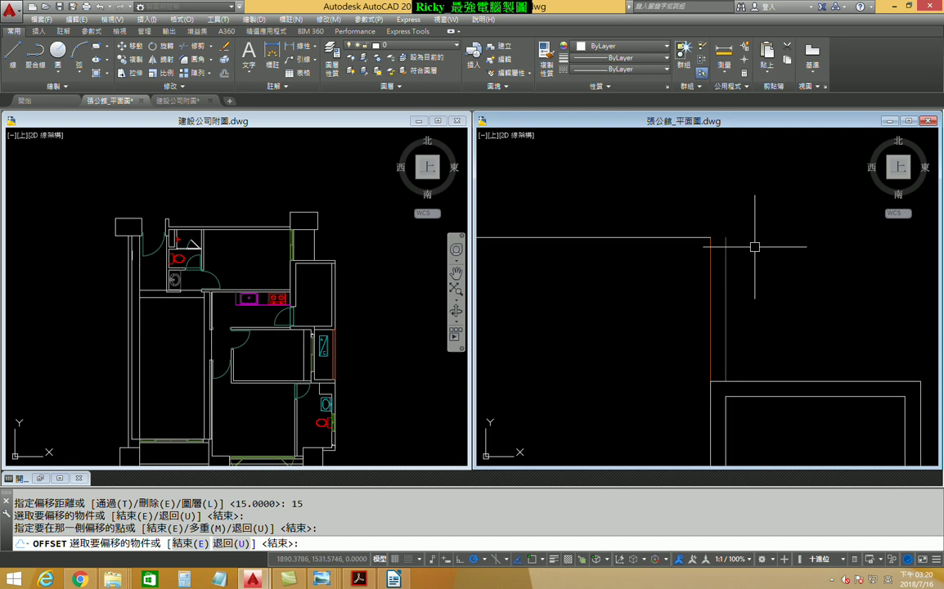
key(Escape)
key(Escape)
With object snap on, trace a two-segment line along the top wall to the right corner
click(8, 57)
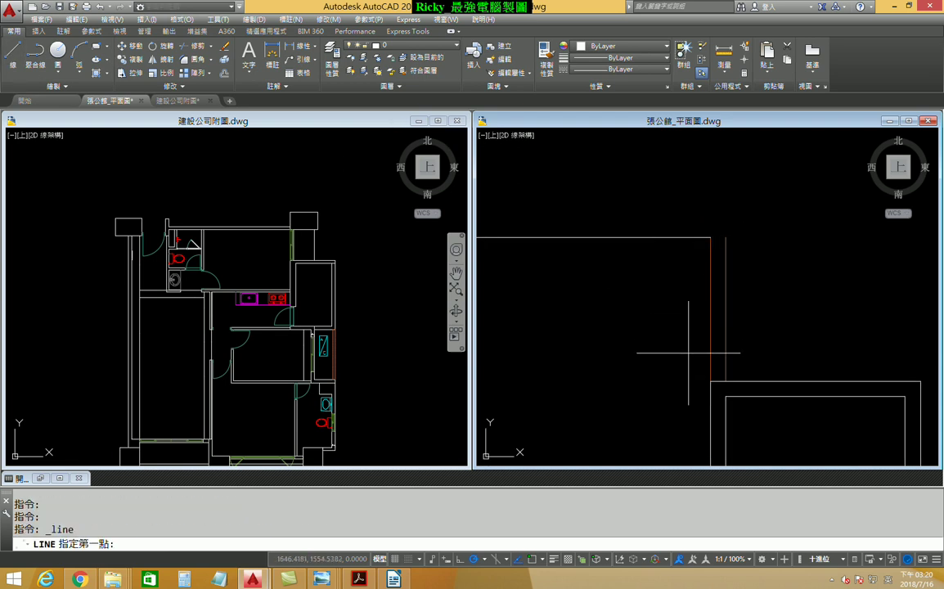
key(F3)
click(710, 238)
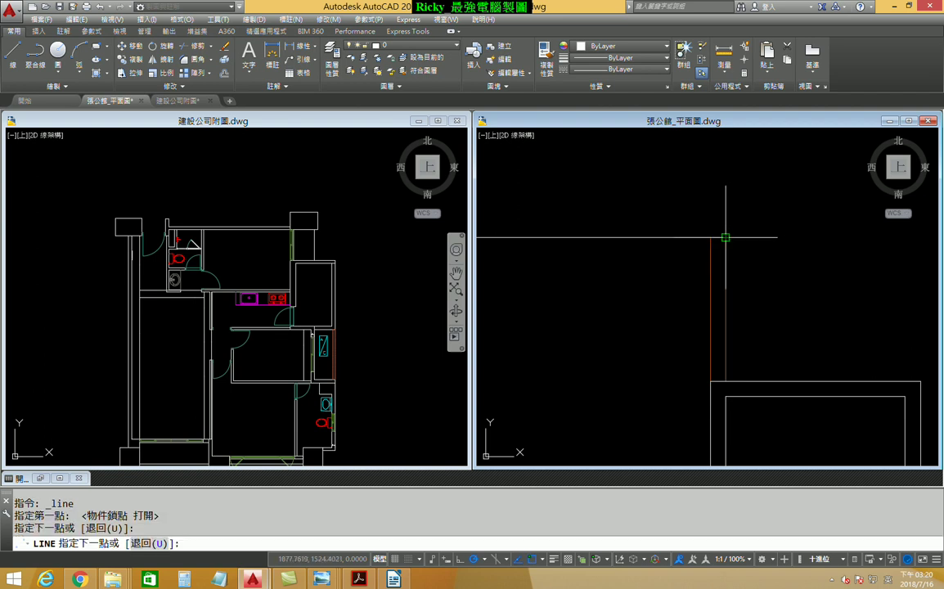
key(Escape)
scroll(747, 274, down, 2)
scroll(750, 263, down, 3)
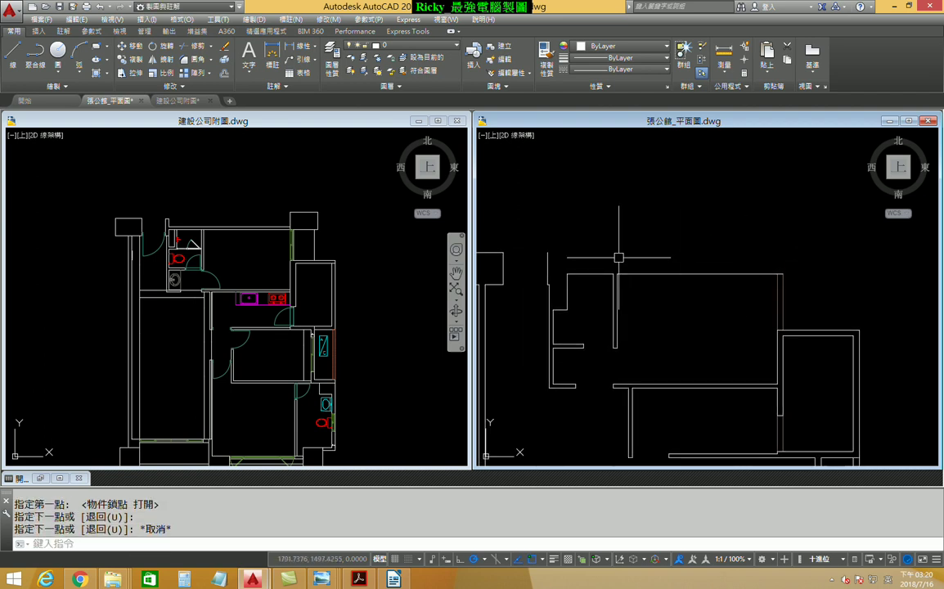
click(11, 64)
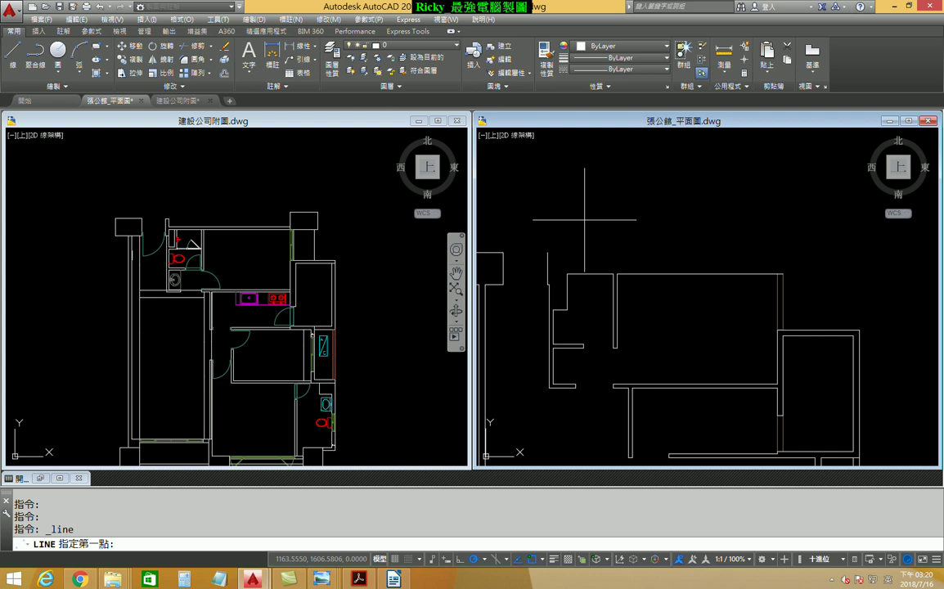
click(548, 253)
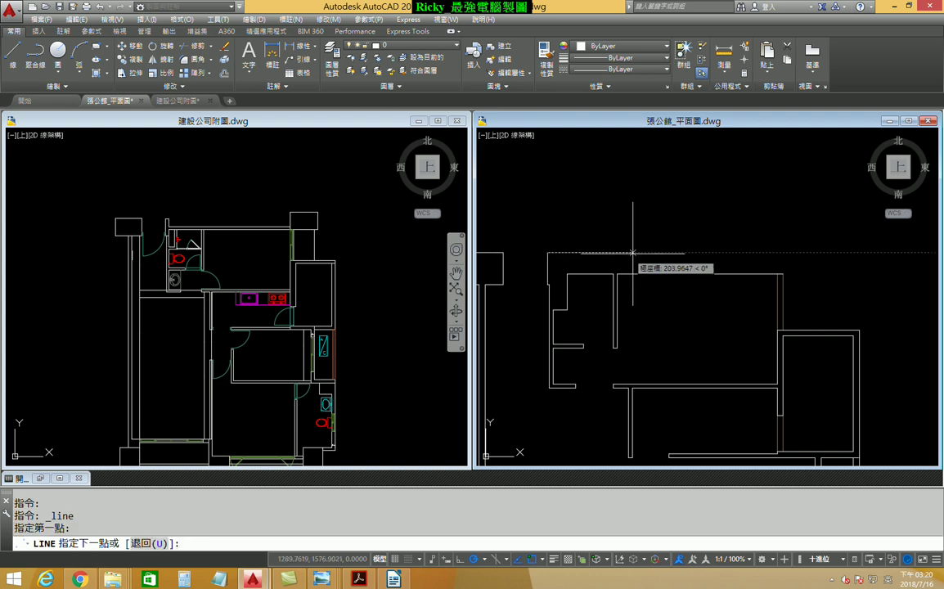
click(784, 253)
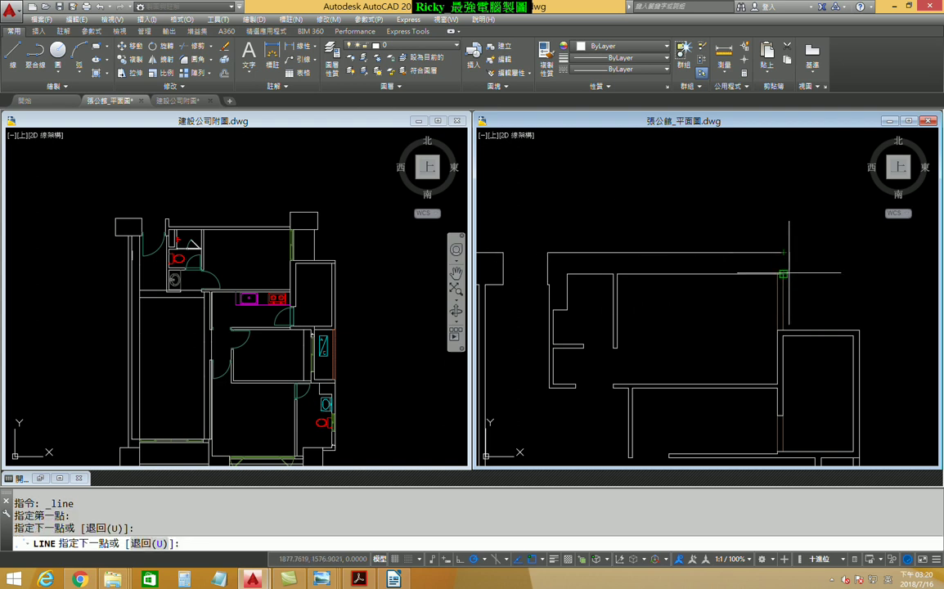
click(784, 274)
scroll(804, 274, up, 2)
key(Escape)
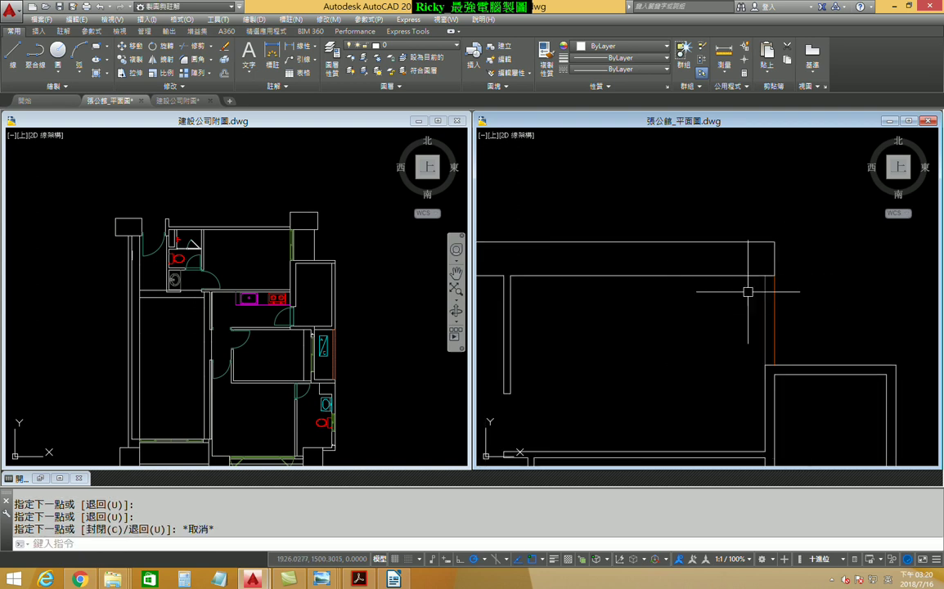
scroll(777, 262, down, 1)
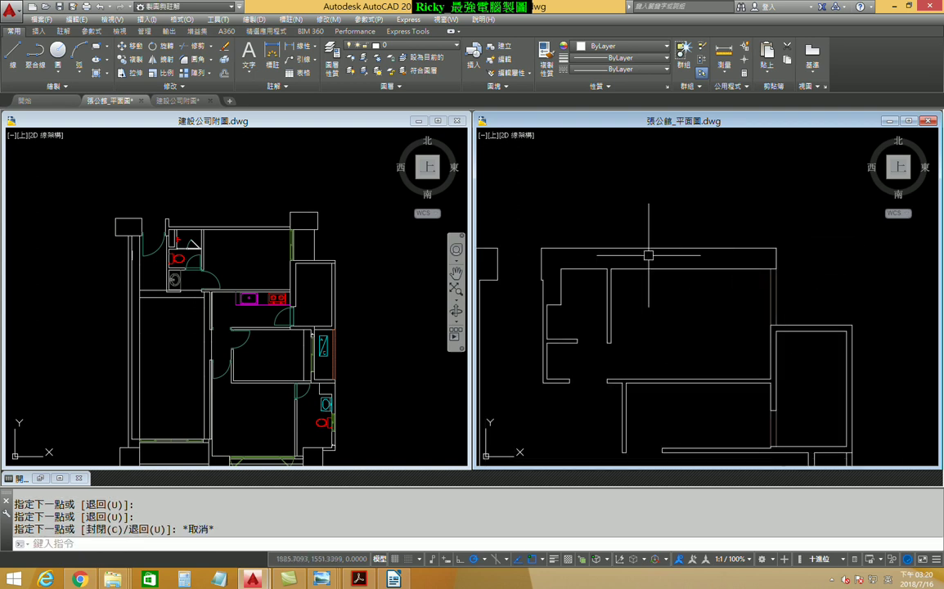
scroll(630, 258, down, 1)
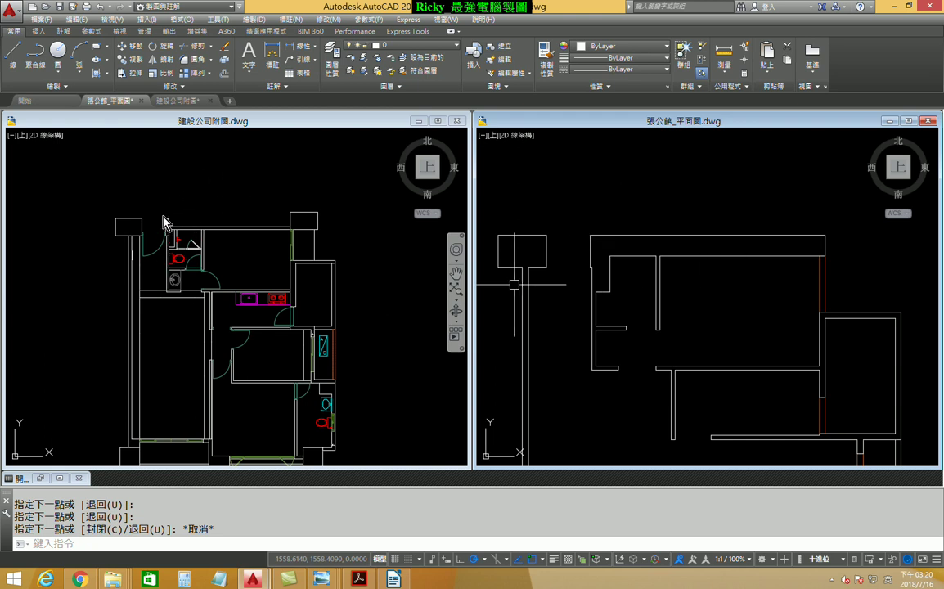
scroll(614, 237, up, 1)
scroll(611, 235, up, 1)
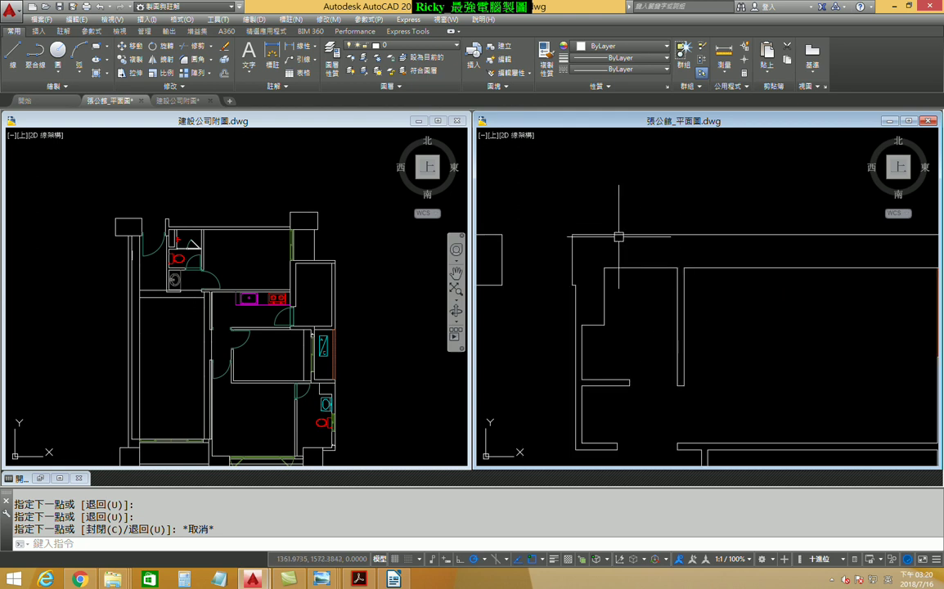
click(201, 226)
scroll(205, 222, up, 2)
scroll(245, 221, up, 1)
scroll(270, 221, up, 1)
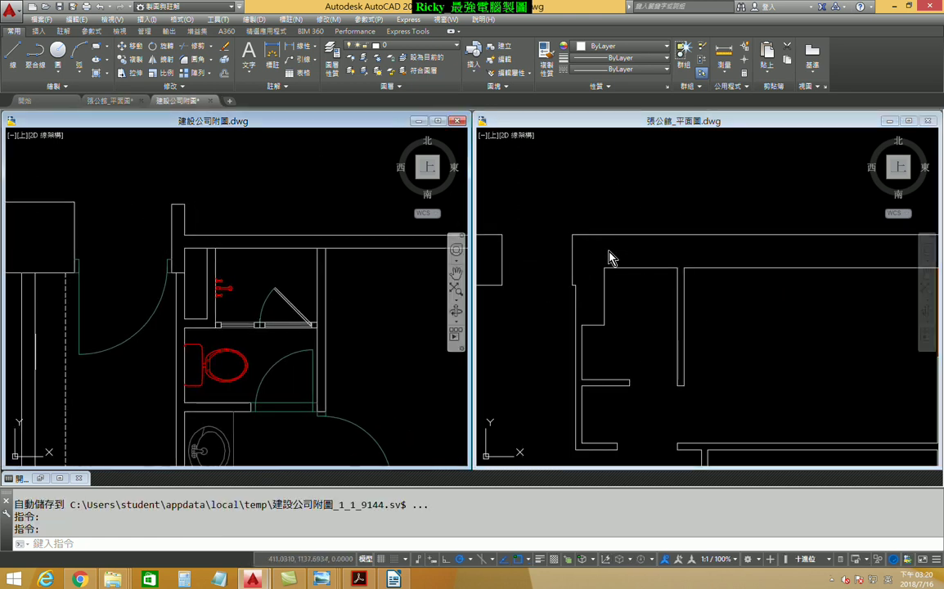
click(610, 257)
middle_drag(609, 250, 566, 256)
scroll(566, 256, up, 1)
click(13, 52)
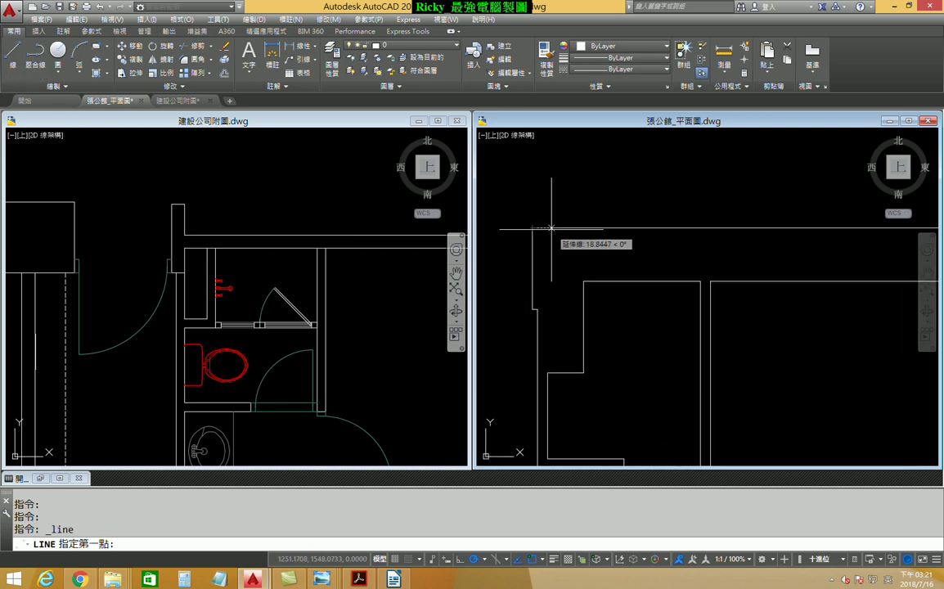
text(15)
key(Return)
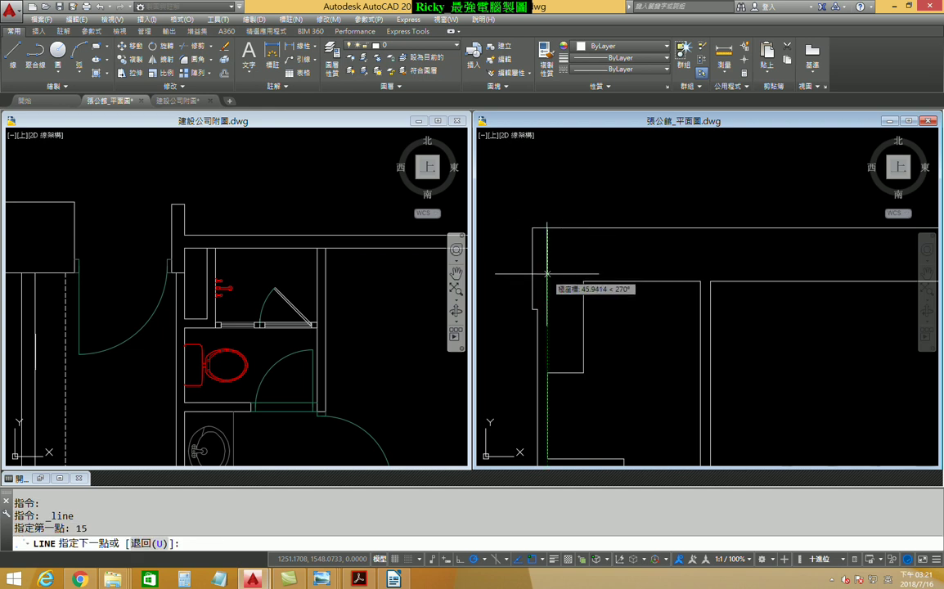
scroll(533, 258, down, 2)
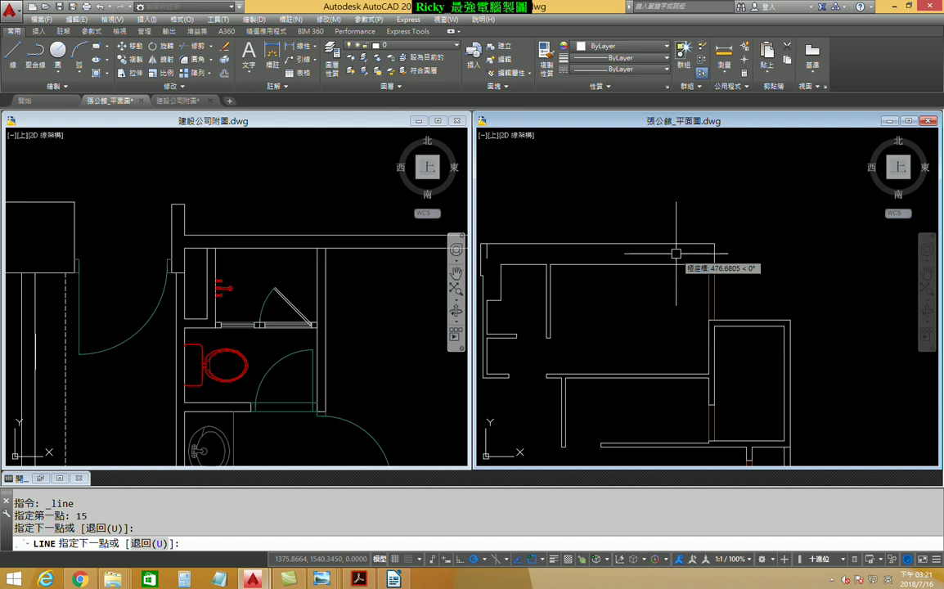
key(Escape)
key(ctrl+Tab)
scroll(297, 273, down, 2)
middle_drag(441, 270, 180, 304)
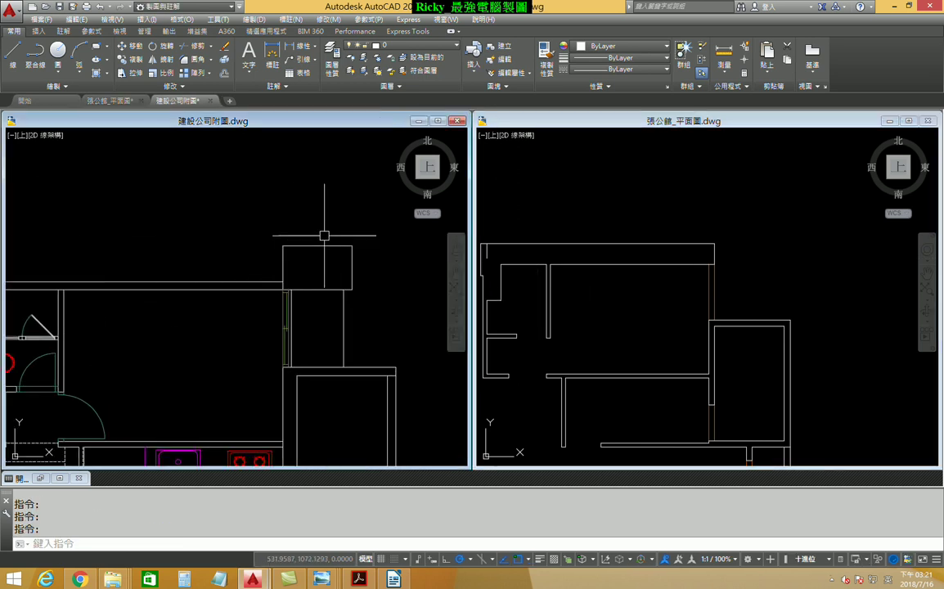
click(776, 261)
scroll(775, 261, up, 2)
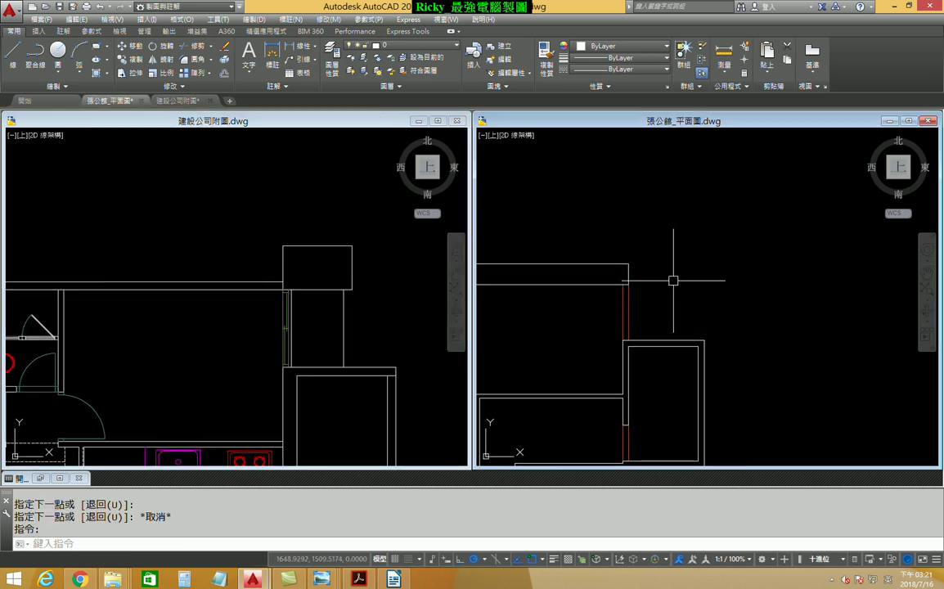
Draw a rectangular column snapped to the top wall corner
click(95, 47)
click(592, 288)
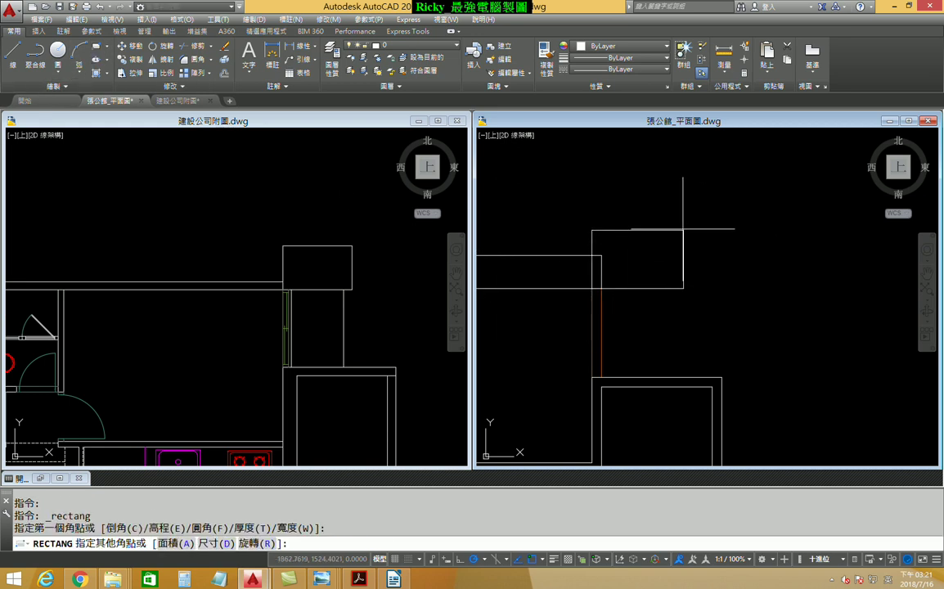
click(683, 231)
mouse_move(601, 227)
middle_down()
mouse_move(681, 311)
mouse_move(655, 273)
middle_up()
scroll(655, 273, up, 2)
Delete the stray short vertical line near the column; an attempted trim is cancelled
click(639, 262)
key(Delete)
text(tr)
key(Return)
click(637, 286)
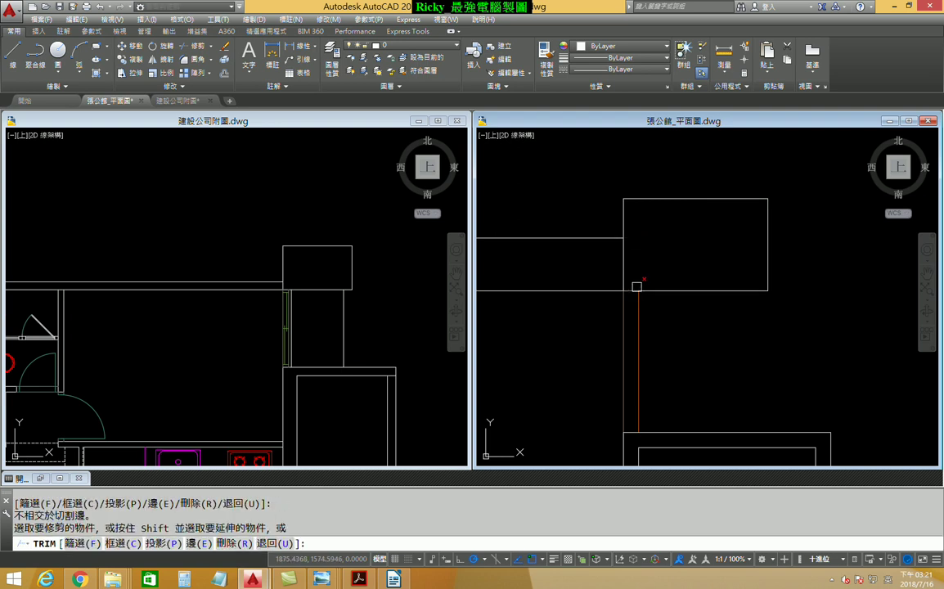
scroll(630, 293, up, 2)
scroll(646, 305, down, 3)
key(Escape)
click(705, 313)
scroll(715, 334, down, 2)
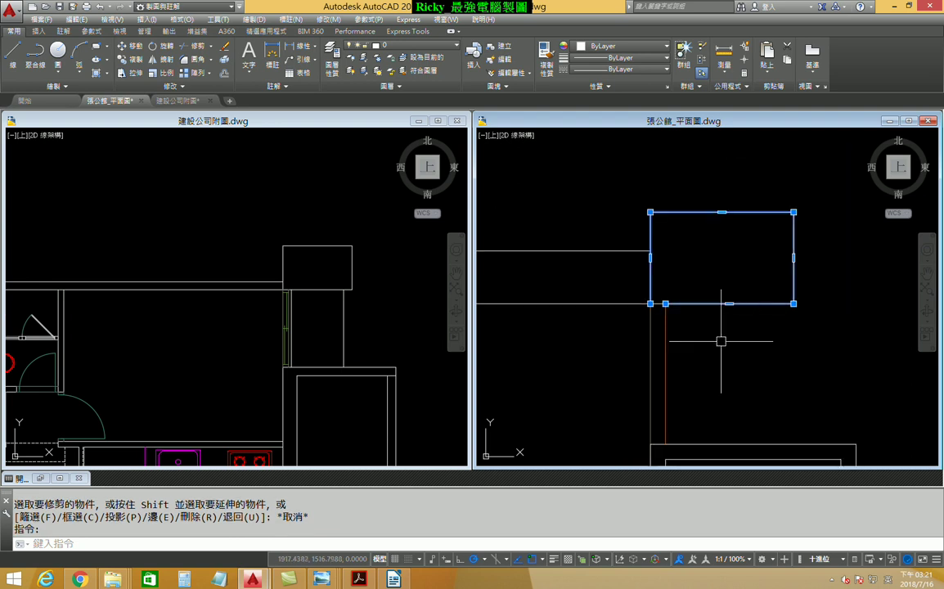
key(Escape)
scroll(702, 253, down, 3)
Draw the inner wall line beneath the top wall between the corners
scroll(546, 261, up, 2)
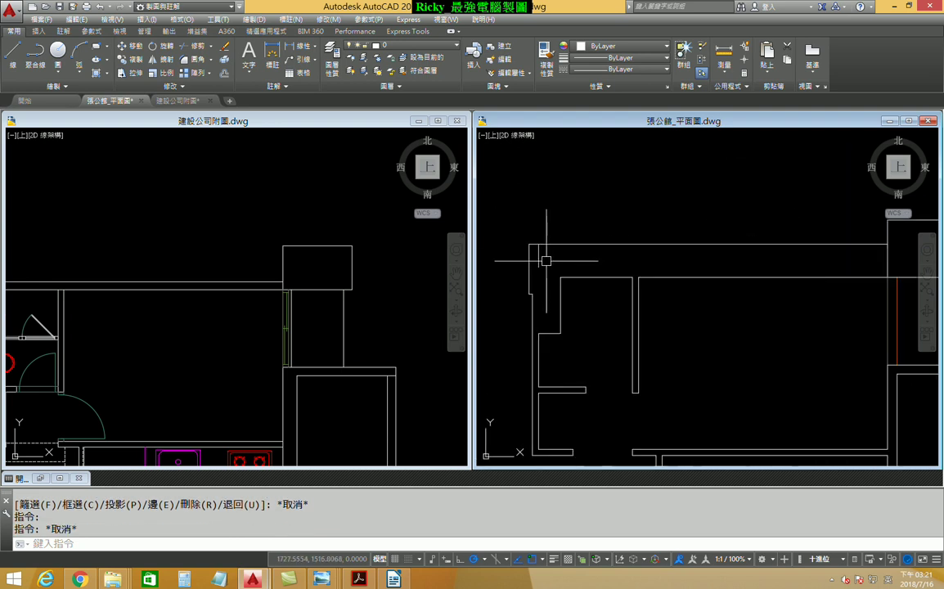
click(13, 53)
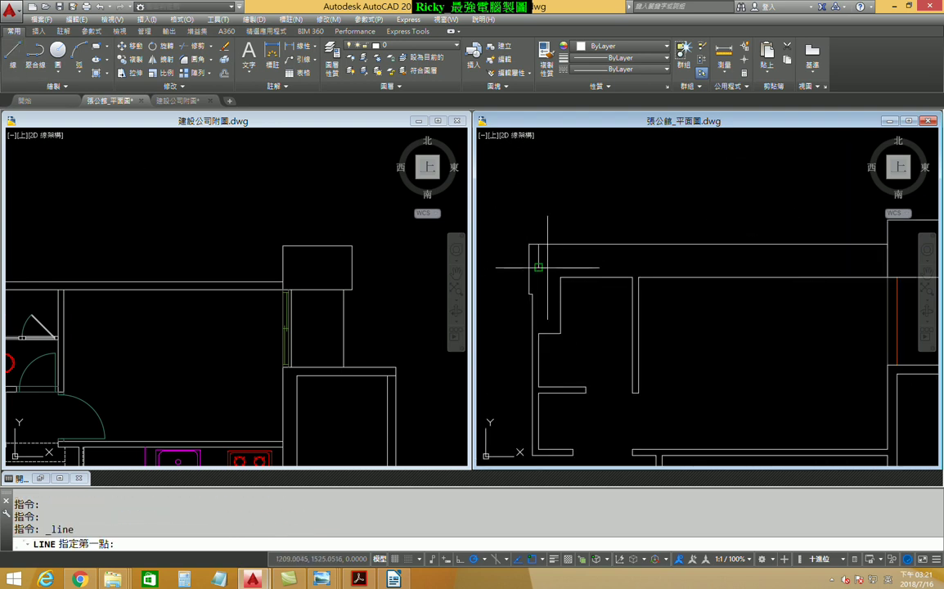
click(539, 267)
middle_drag(826, 267, 652, 267)
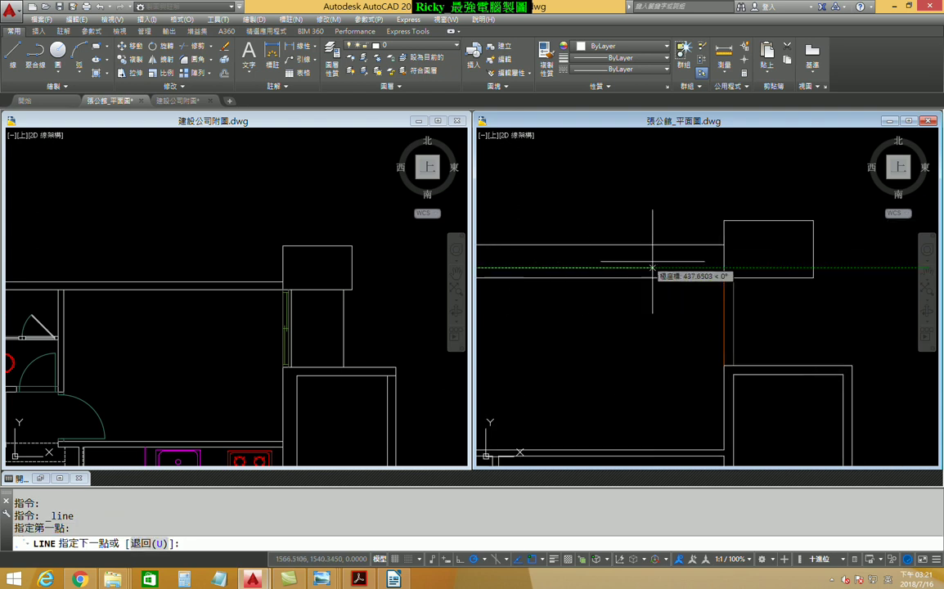
click(723, 267)
key(Escape)
middle_drag(573, 271, 724, 253)
text(tr)
key(Return)
key(Return)
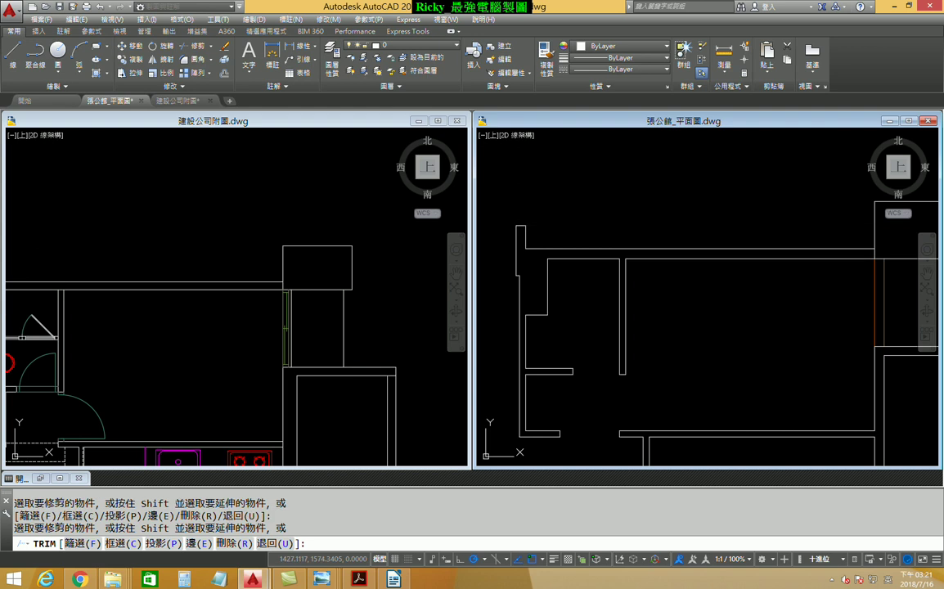
key(Escape)
middle_drag(777, 270, 658, 259)
middle_drag(805, 274, 717, 253)
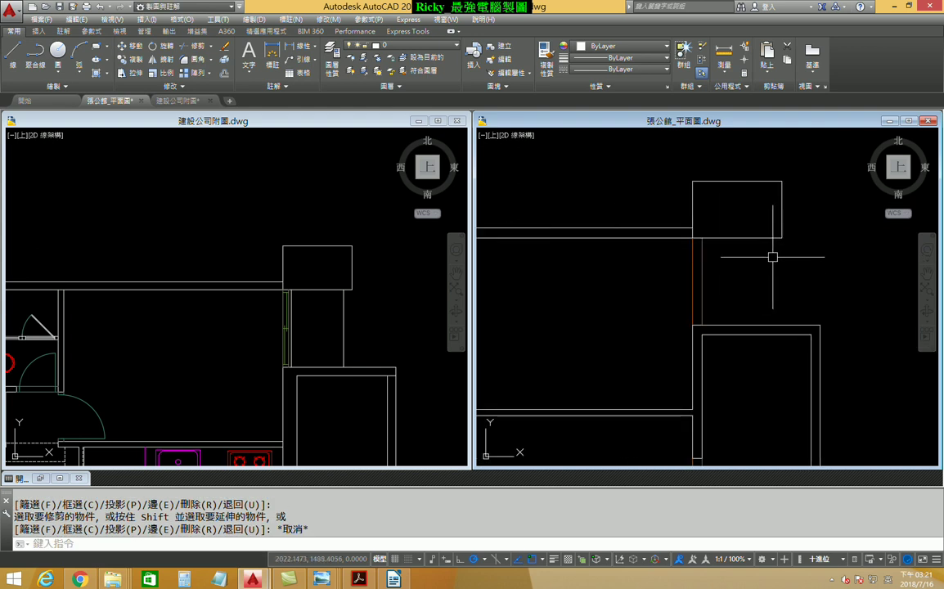
scroll(773, 257, up, 2)
Draw a vertical wall line from the room corner below the column down the wall
click(12, 53)
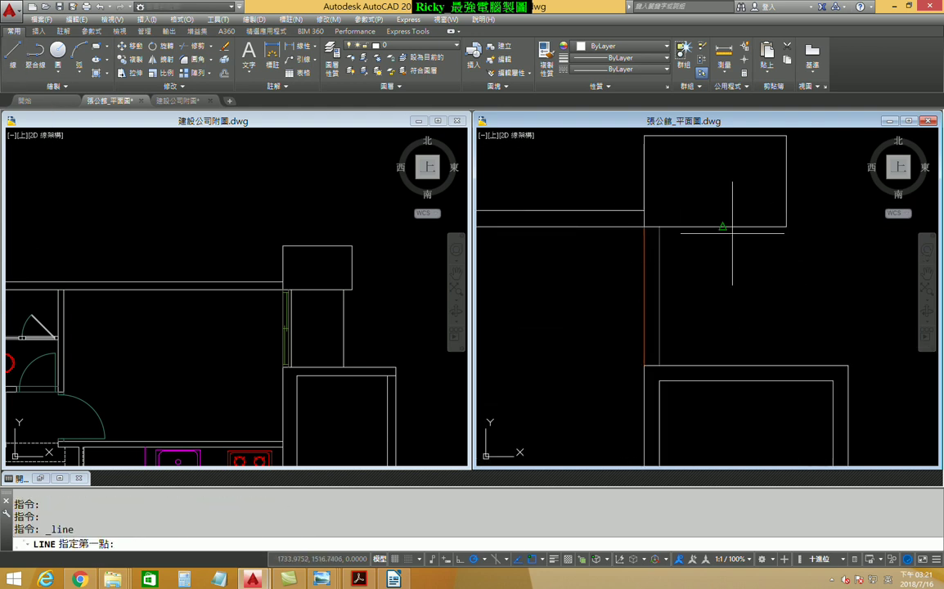
click(722, 226)
click(722, 365)
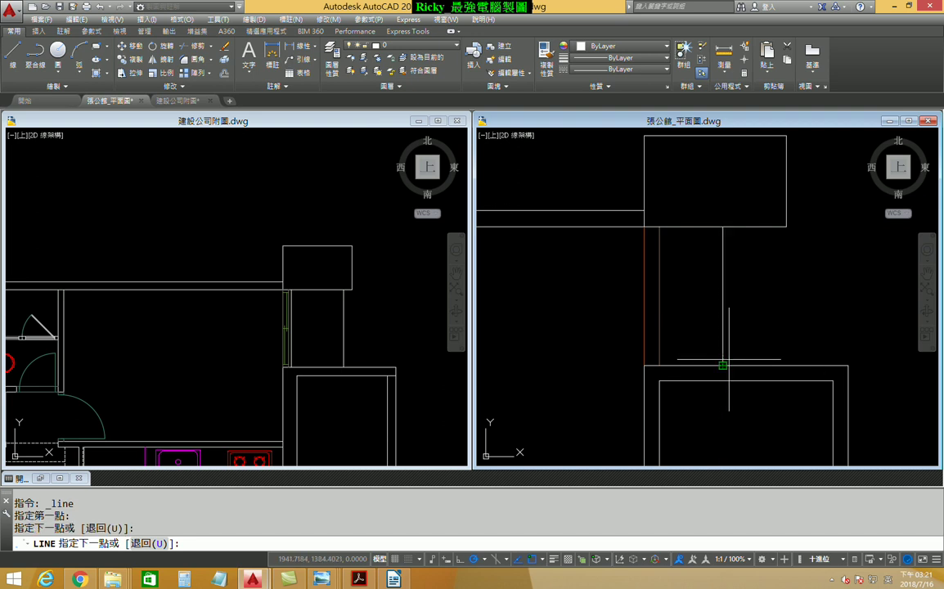
key(Escape)
scroll(753, 257, down, 5)
middle_drag(681, 320, 690, 247)
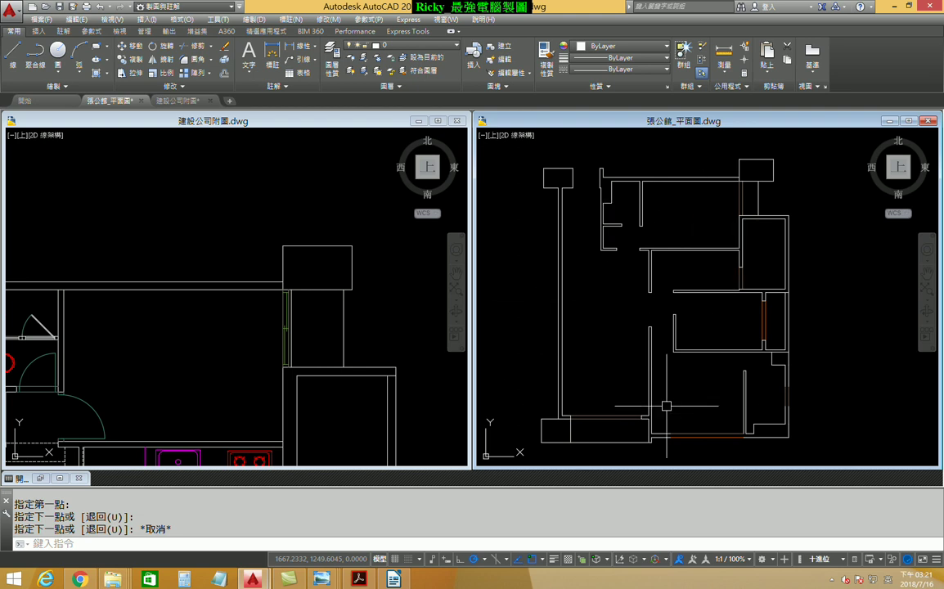
Inspect the bathroom layout in 建設公司附圖, then make 張公館_平面圖 the active drawing again
click(341, 323)
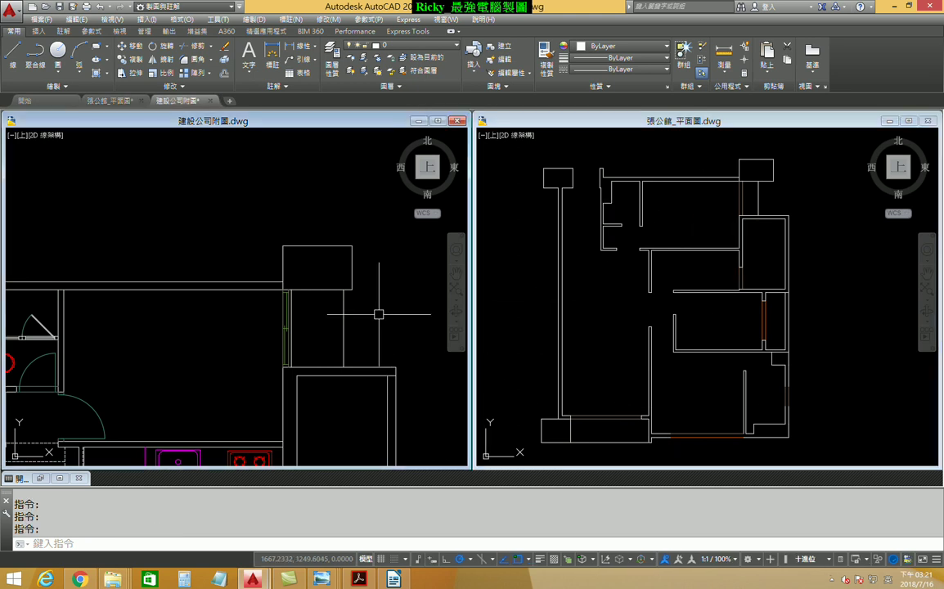
scroll(331, 355, down, 2)
middle_drag(332, 355, 358, 264)
scroll(359, 264, down, 2)
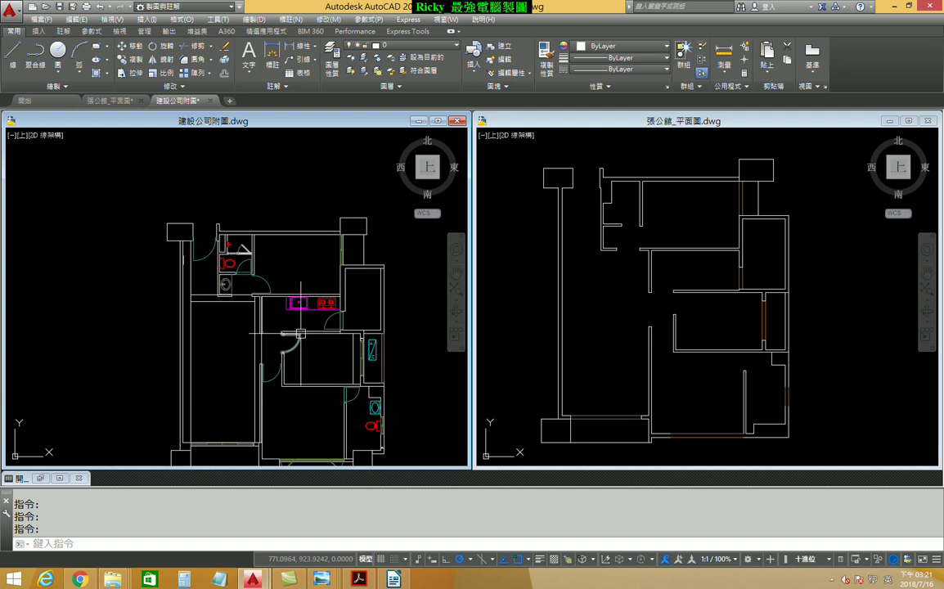
click(585, 341)
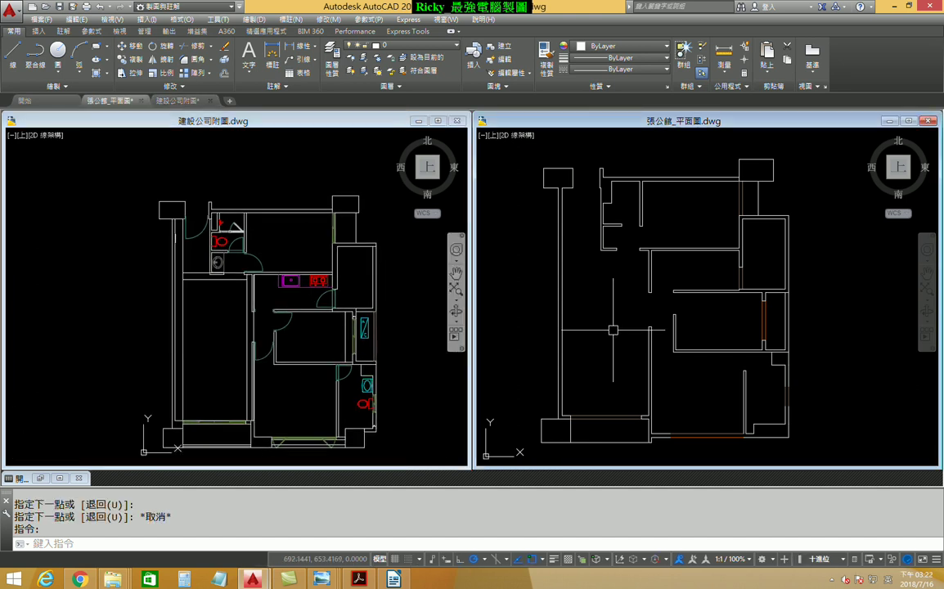
scroll(613, 330, up, 1)
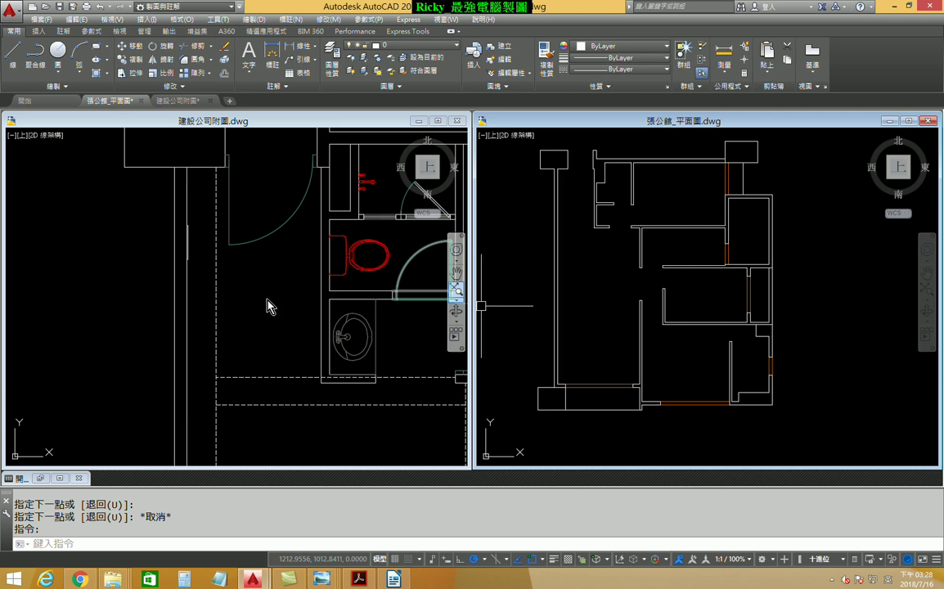
click(245, 273)
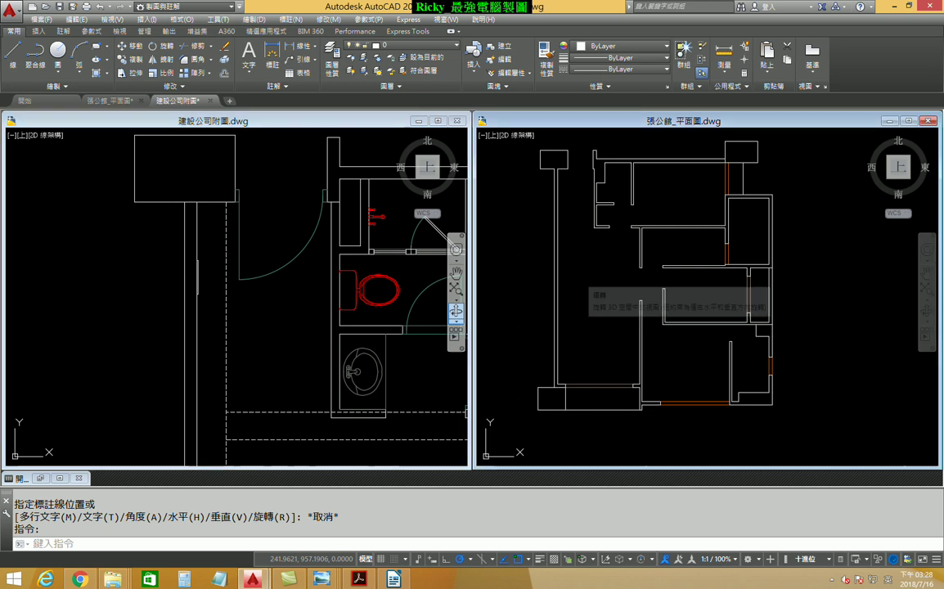
click(617, 290)
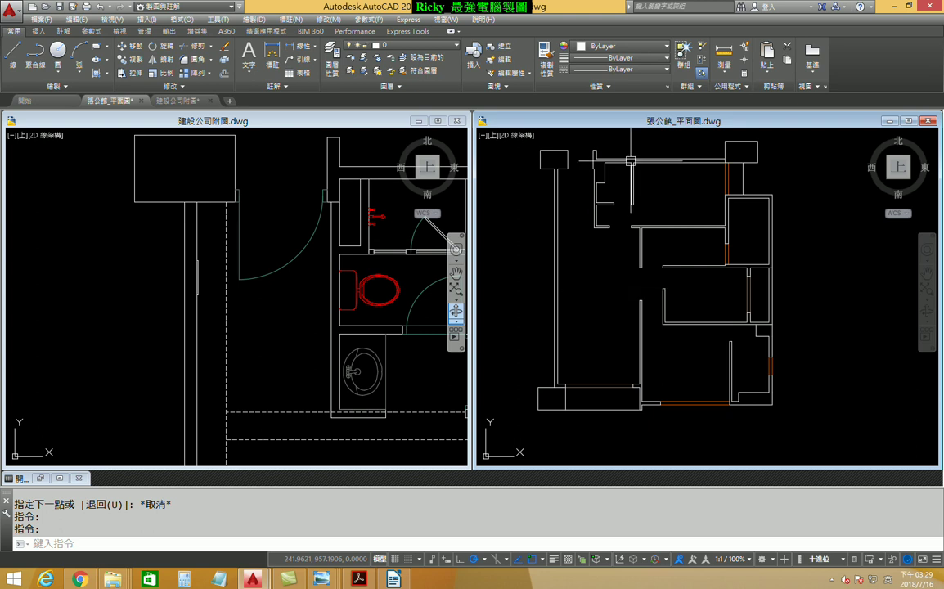
Maximize the 張公館_平面圖.dwg window and zoom in on the traced walls
double_click(658, 122)
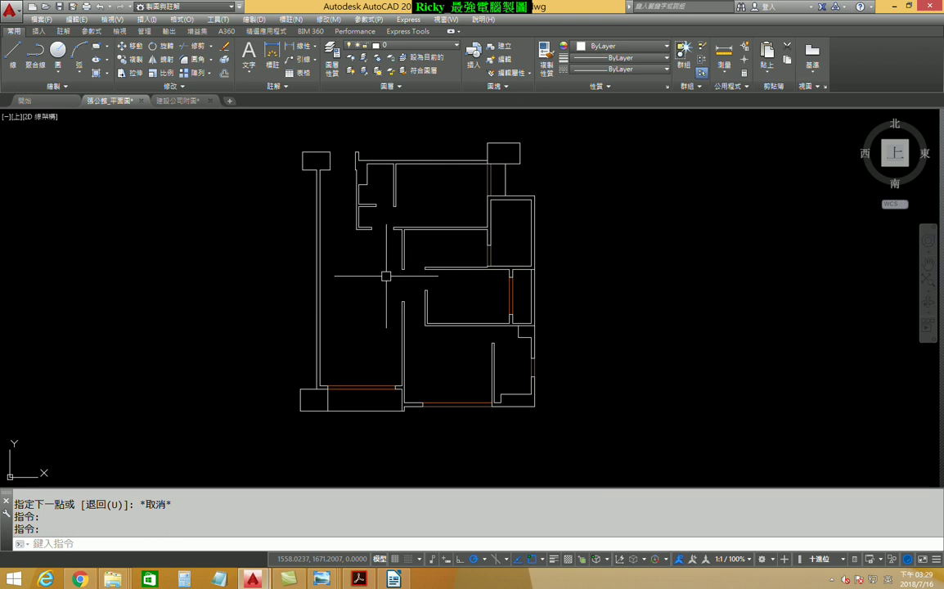
scroll(364, 266, up, 2)
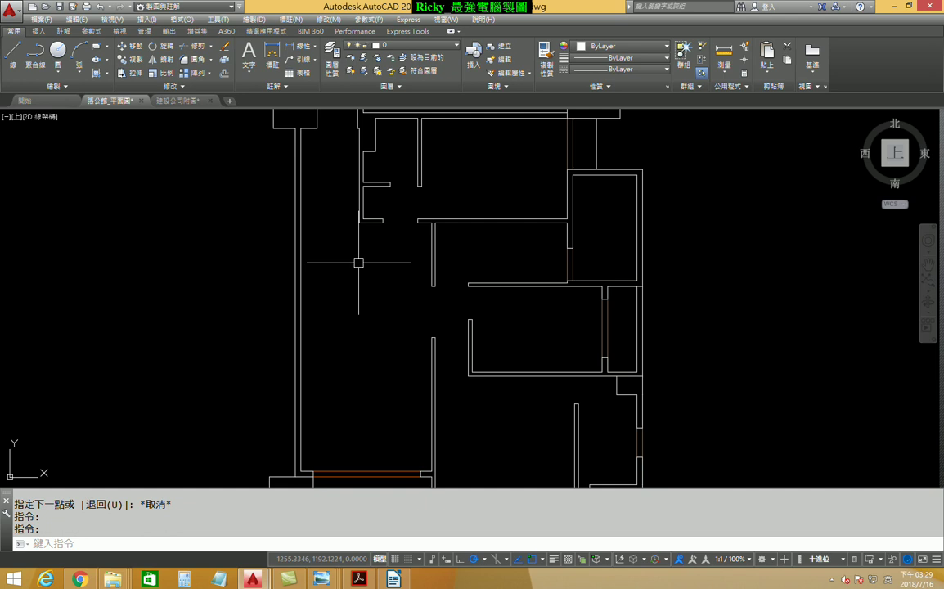
Bring the upper-left wall joints into view and try a line from a wall endpoint, then cancel it
scroll(359, 263, down, 3)
middle_drag(406, 242, 468, 249)
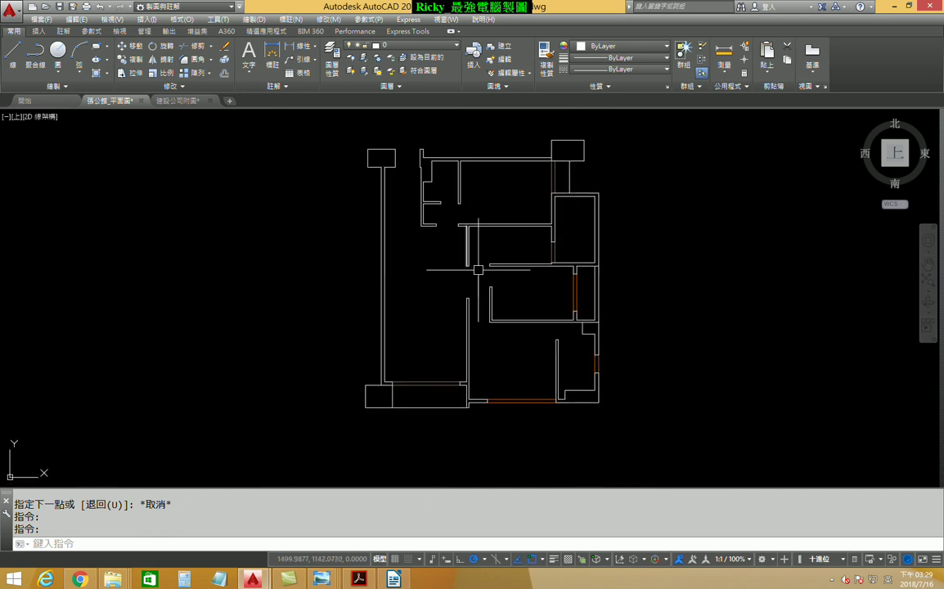
middle_drag(412, 153, 368, 140)
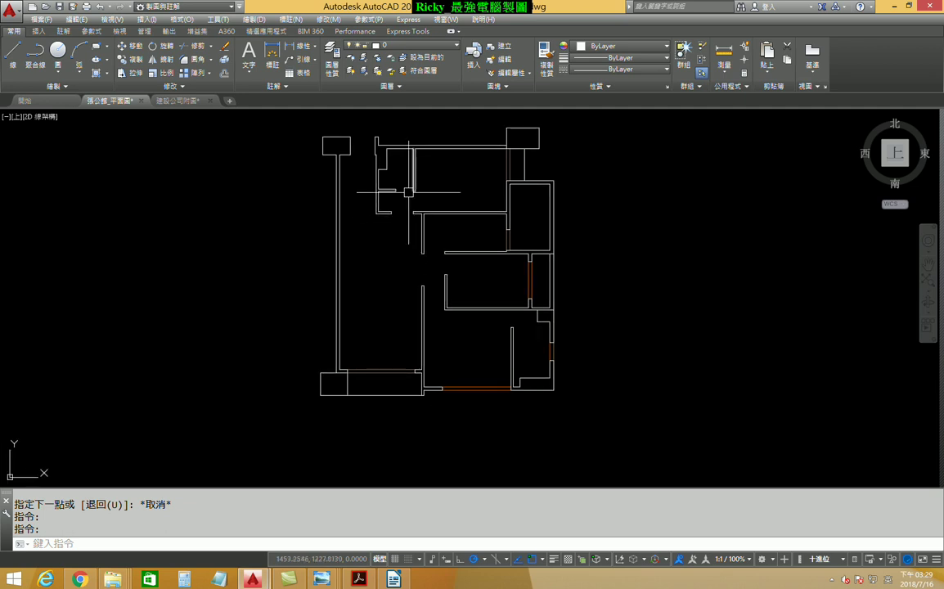
scroll(402, 156, up, 2)
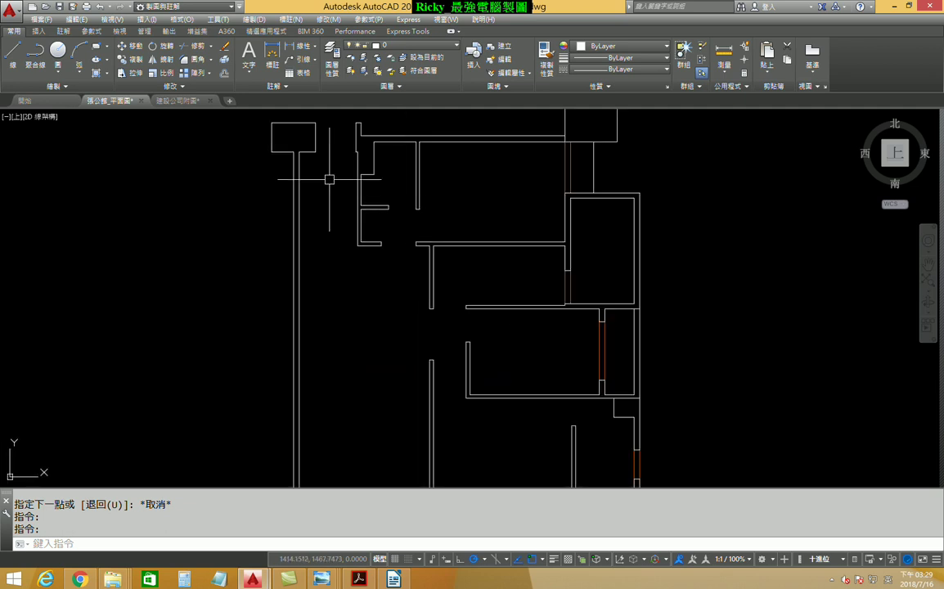
middle_drag(337, 166, 354, 202)
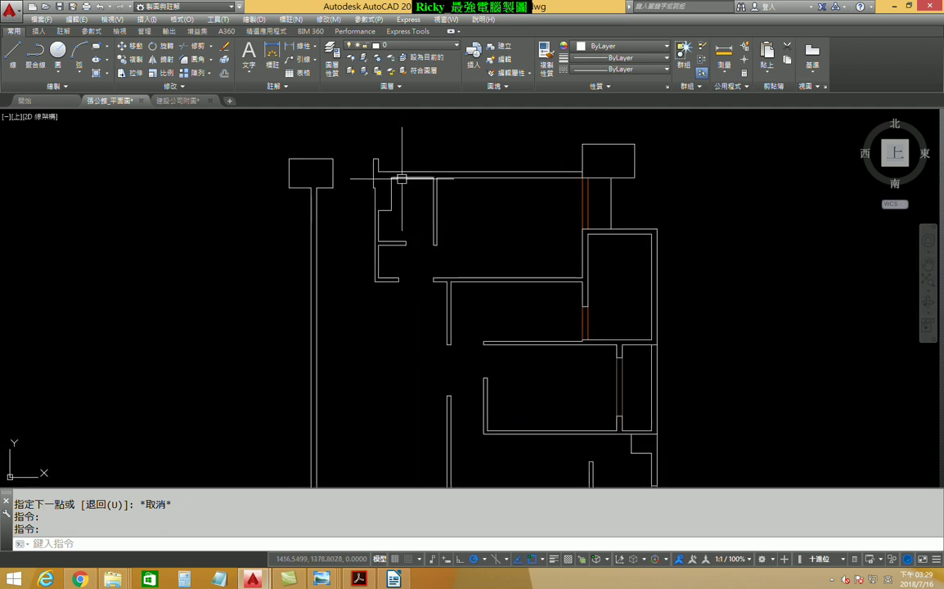
click(13, 51)
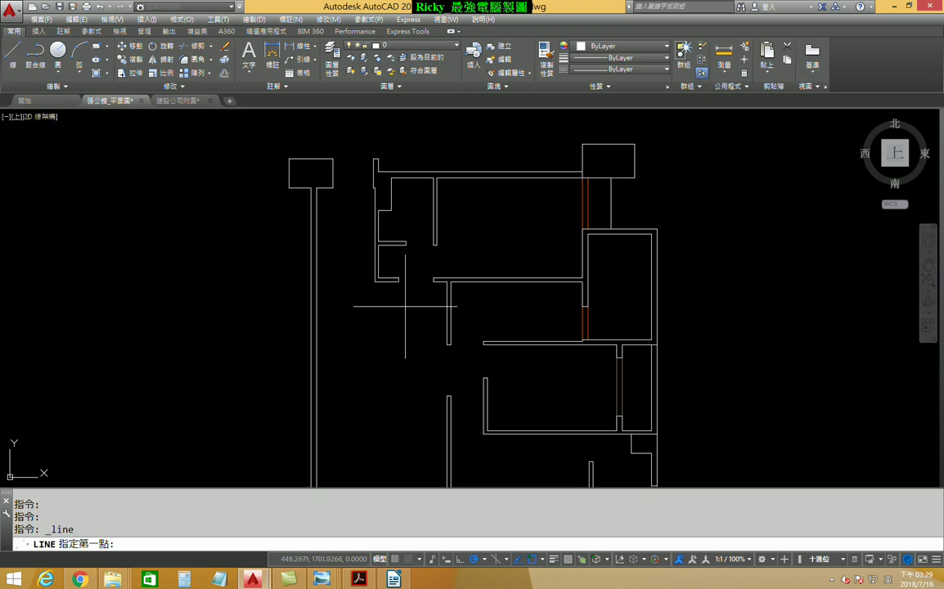
click(374, 187)
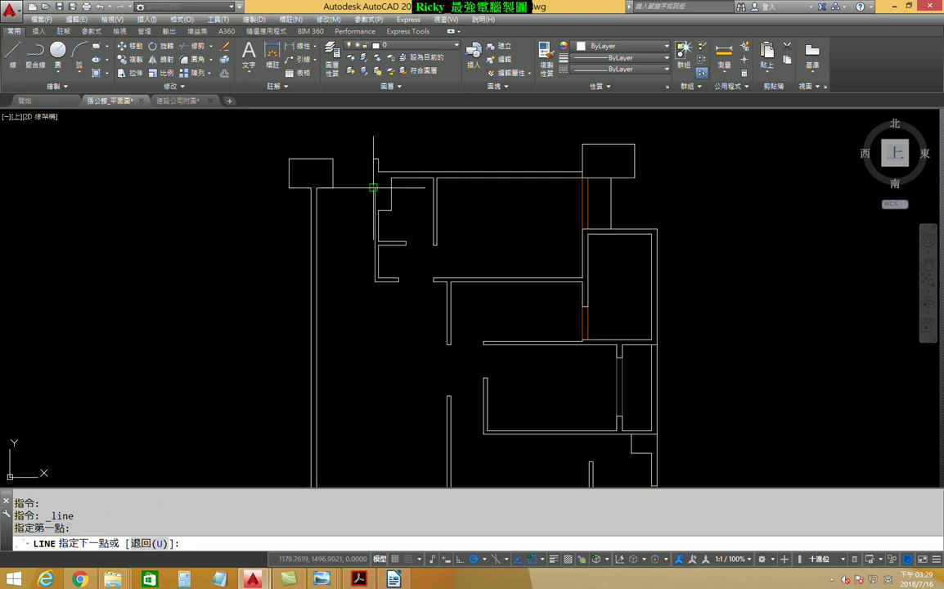
key(Escape)
Zoom in on the inner walls and draw a short horizontal closing line across a wall gap
scroll(350, 207, up, 5)
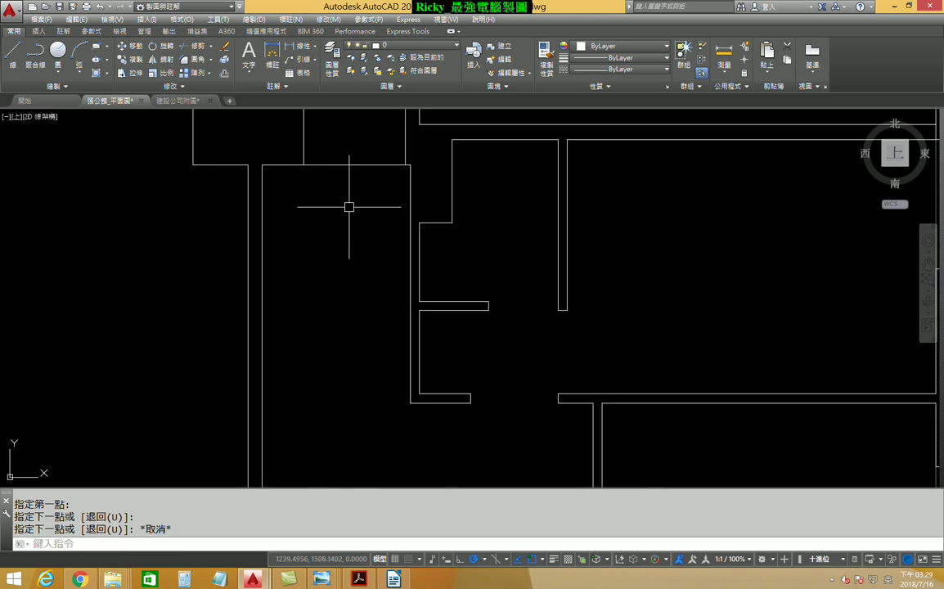
scroll(339, 164, down, 2)
scroll(360, 198, down, 2)
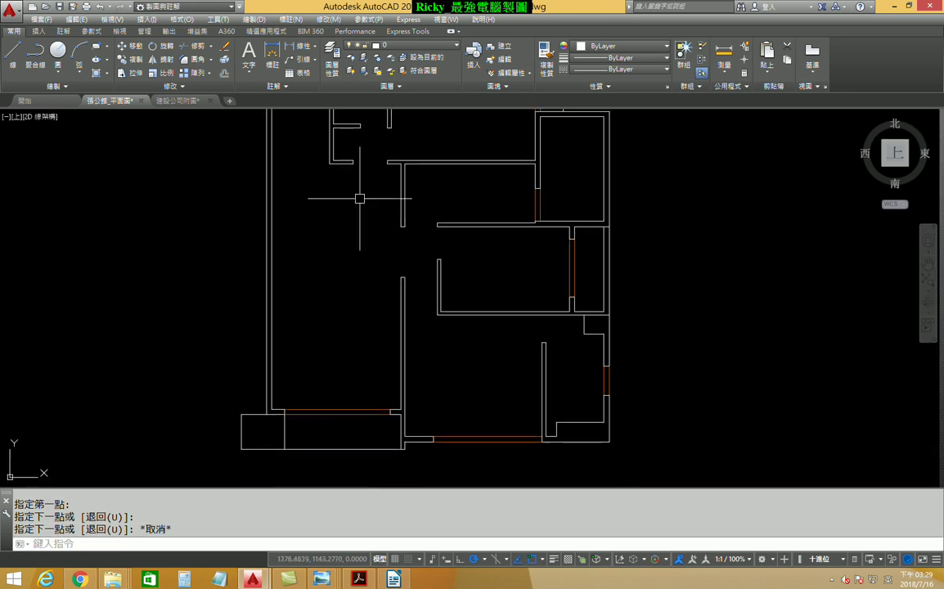
scroll(475, 176, down, 2)
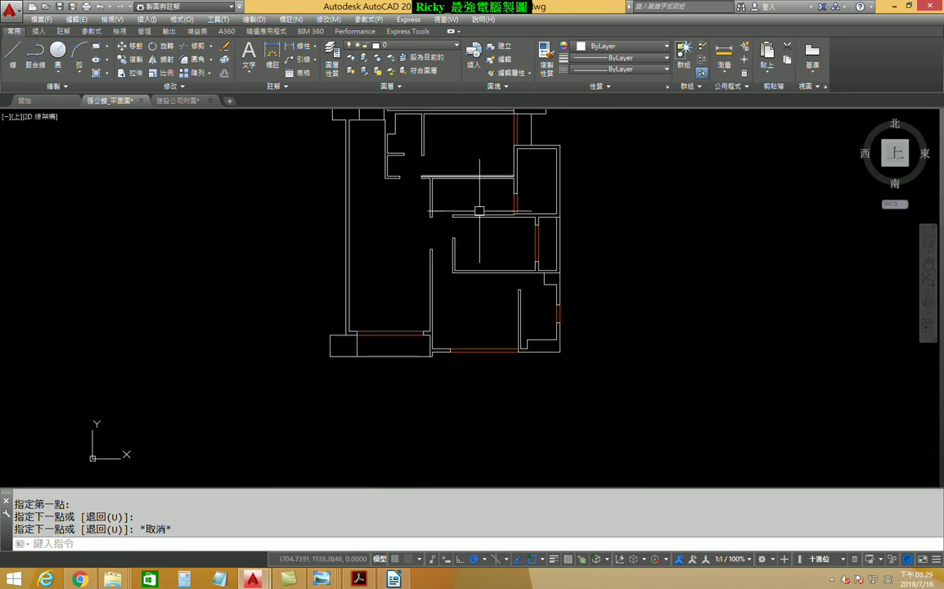
scroll(524, 209, up, 2)
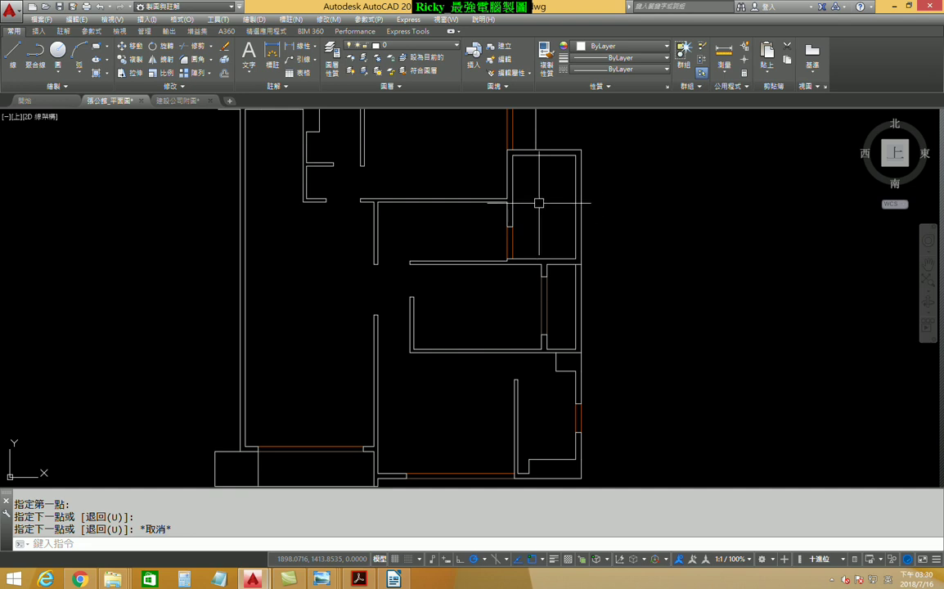
scroll(459, 250, down, 1)
scroll(434, 212, down, 1)
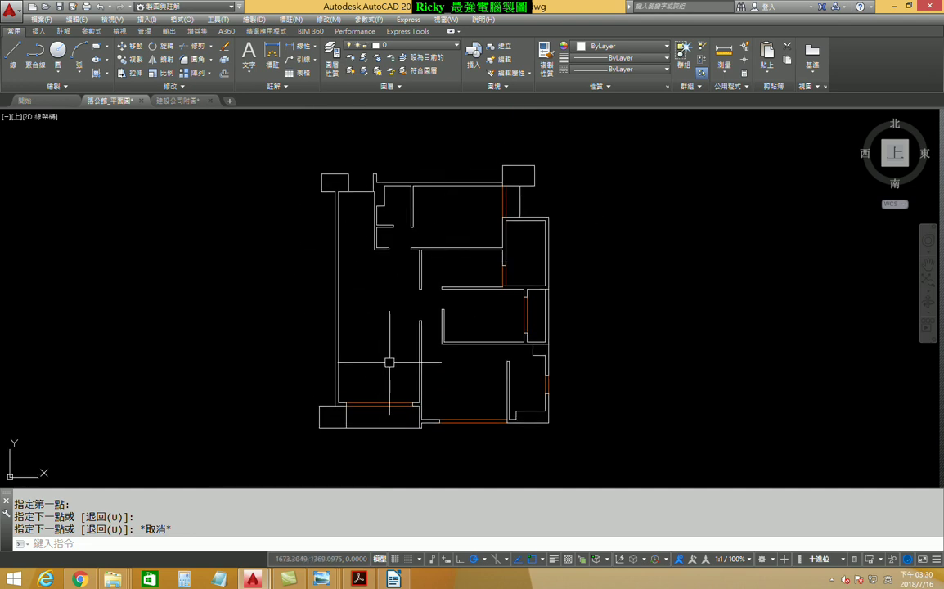
scroll(401, 261, up, 2)
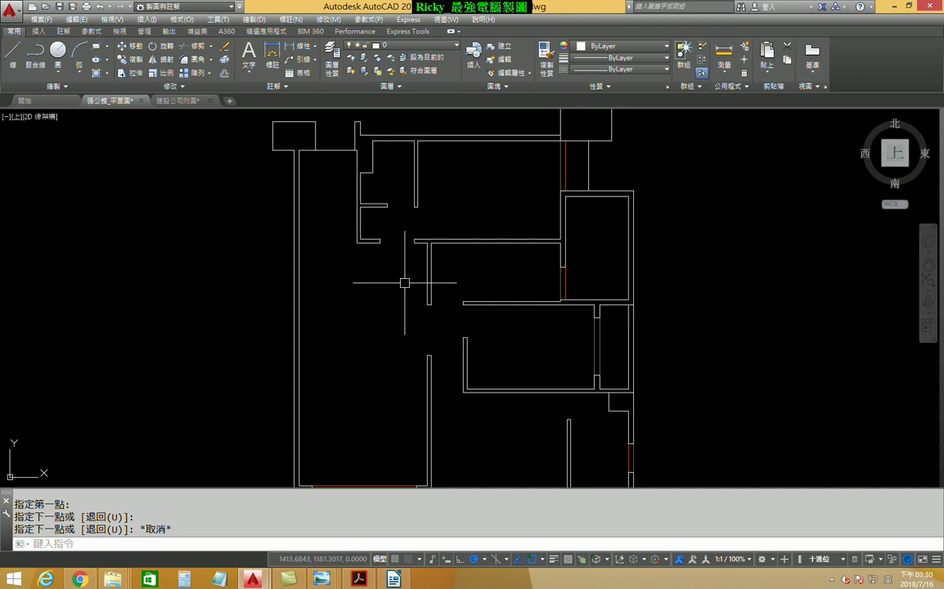
scroll(417, 216, up, 3)
scroll(407, 238, down, 1)
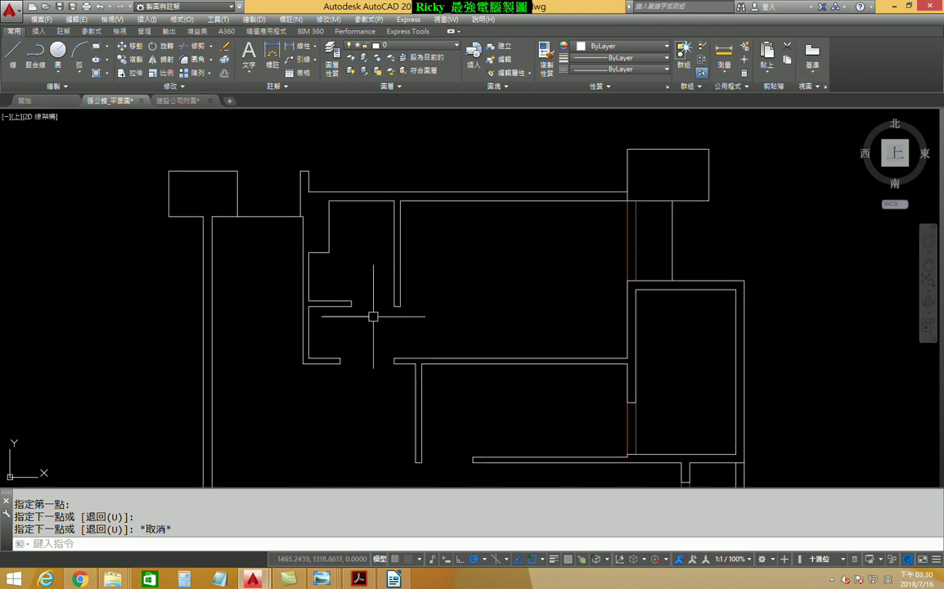
click(12, 52)
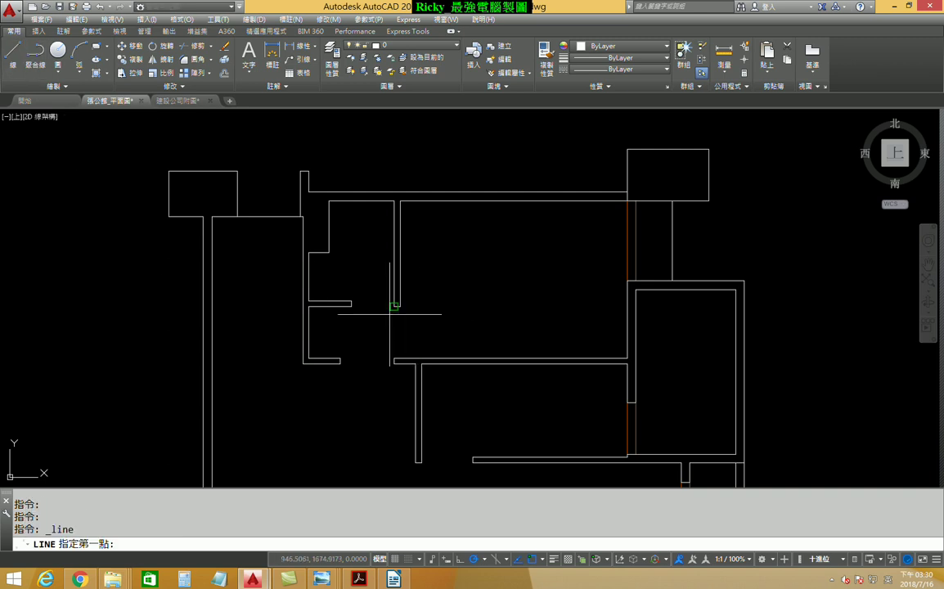
click(394, 306)
click(351, 307)
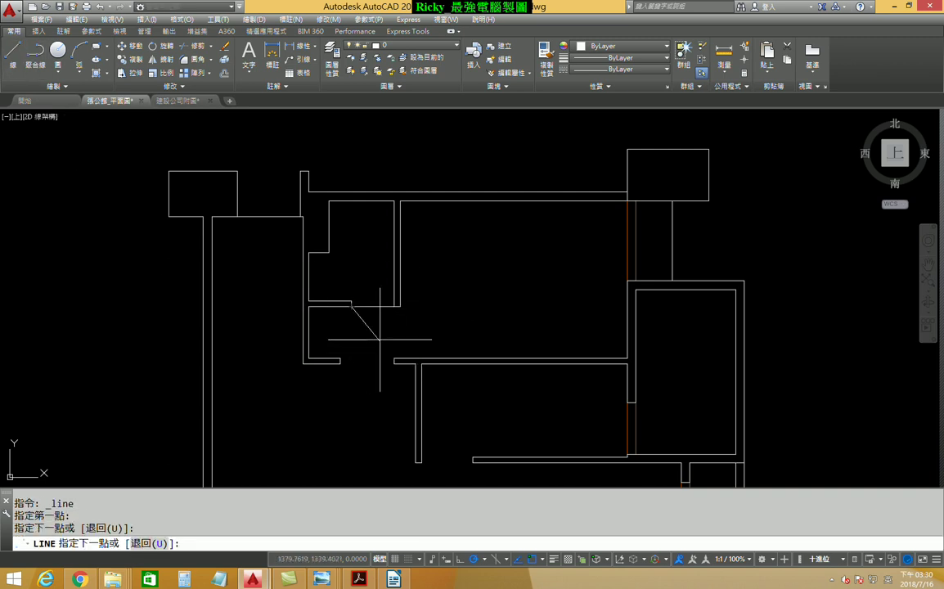
key(Escape)
Pan to the lower plan, start another line at a wall endpoint, cancel it, then view the upper rooms
middle_drag(513, 385, 439, 327)
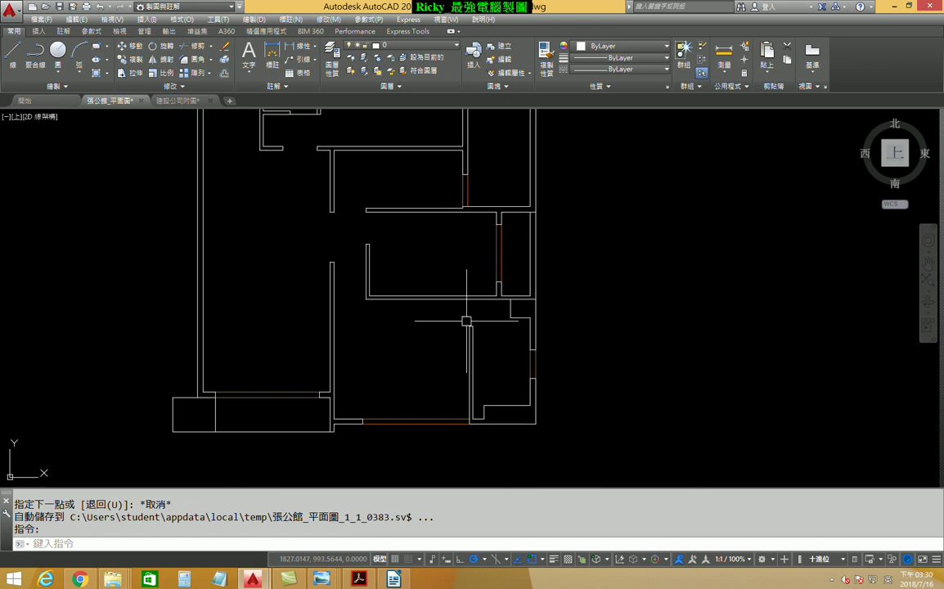
key(Return)
click(448, 325)
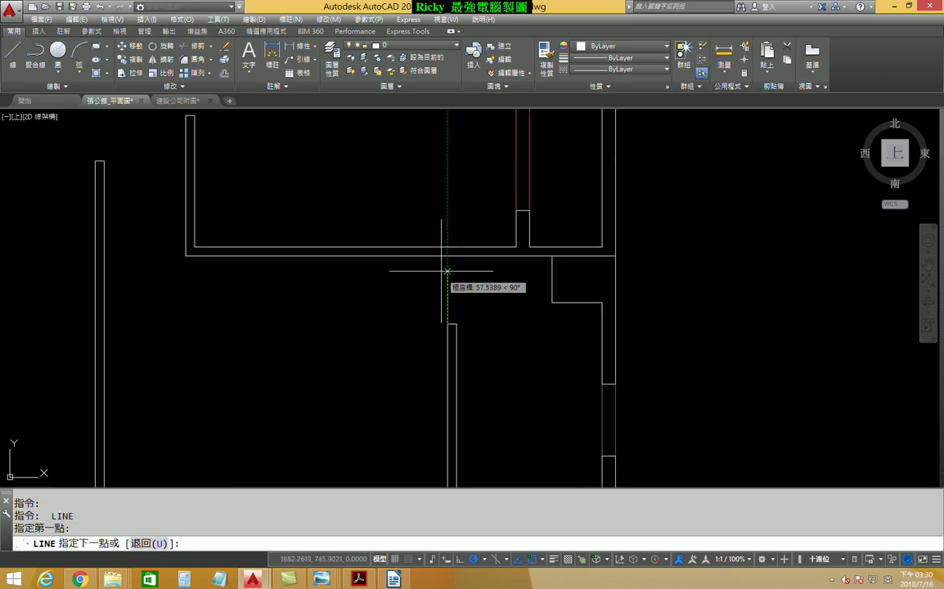
key(Escape)
scroll(491, 270, down, 2)
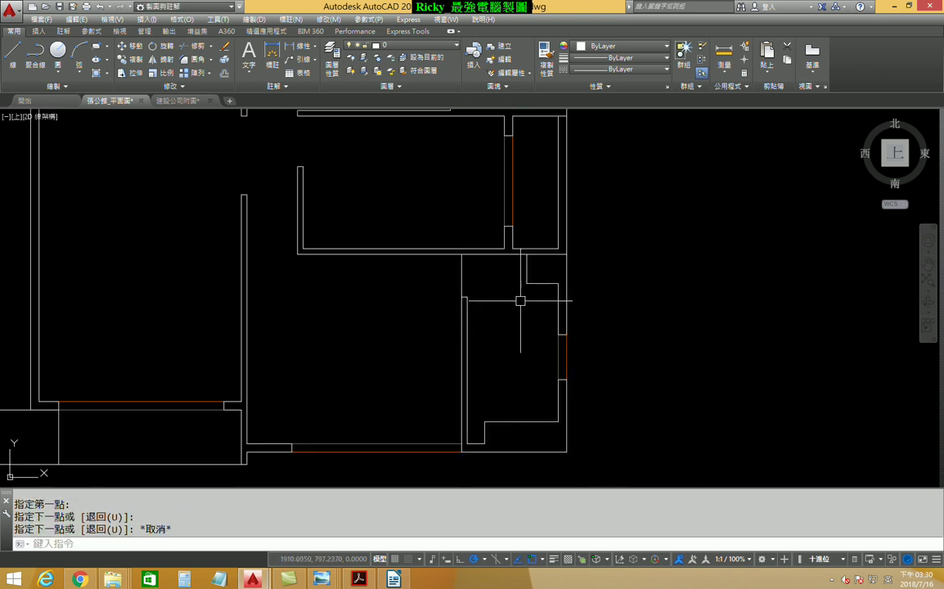
scroll(516, 337, down, 2)
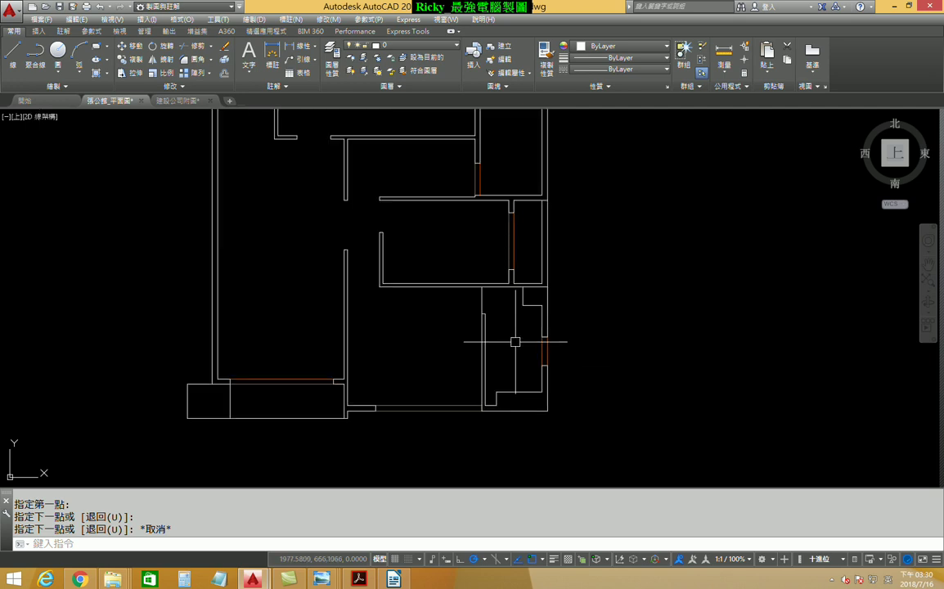
middle_drag(496, 290, 514, 383)
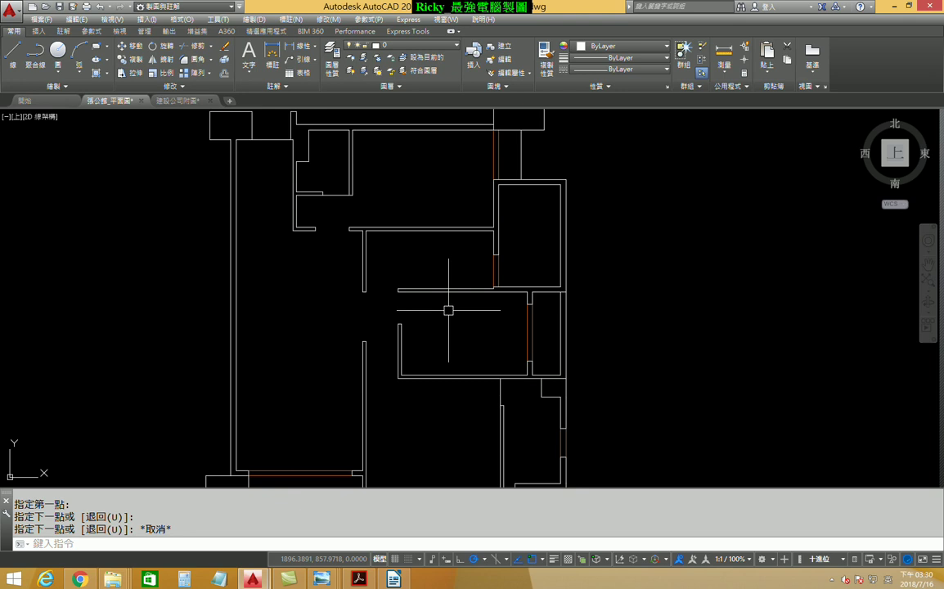
Select the stray short horizontal and vertical lines, delete both, and zoom to check the plan
click(337, 194)
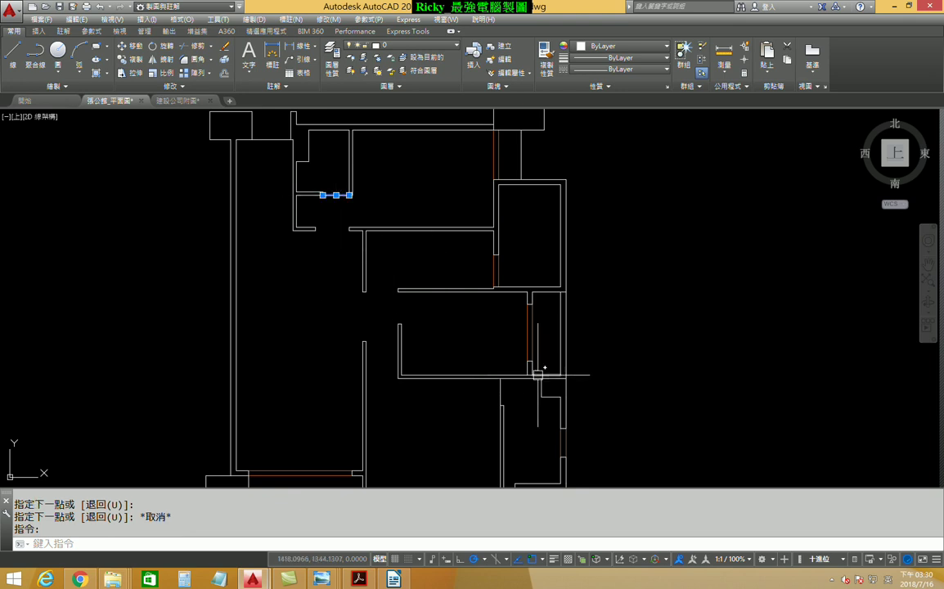
click(500, 391)
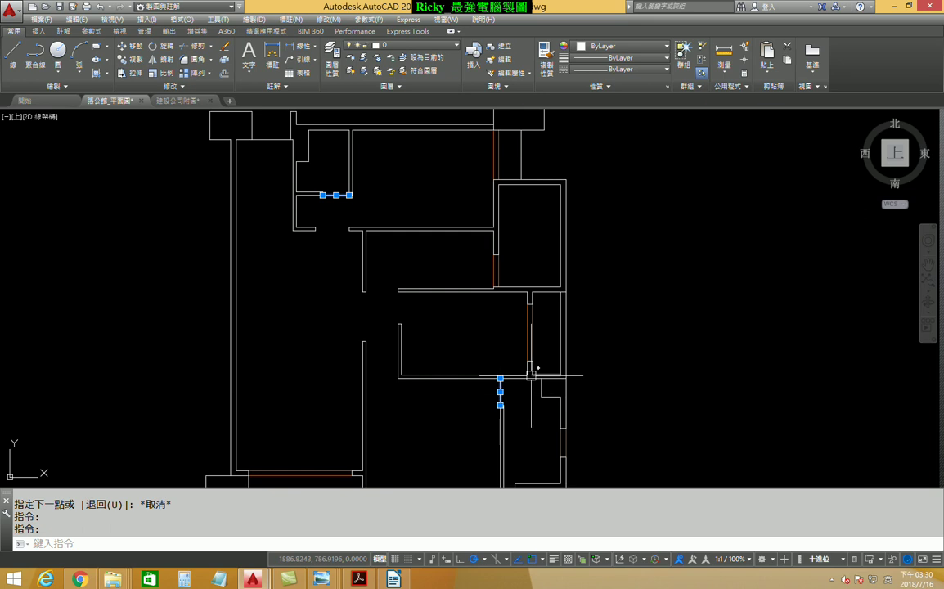
key(Delete)
scroll(450, 274, down, 2)
scroll(420, 246, up, 2)
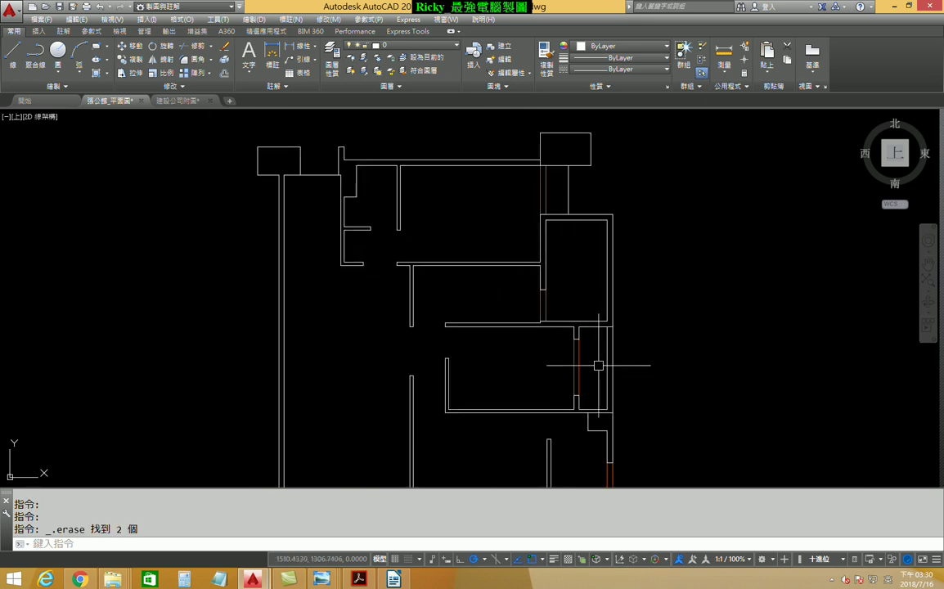
scroll(532, 327, down, 2)
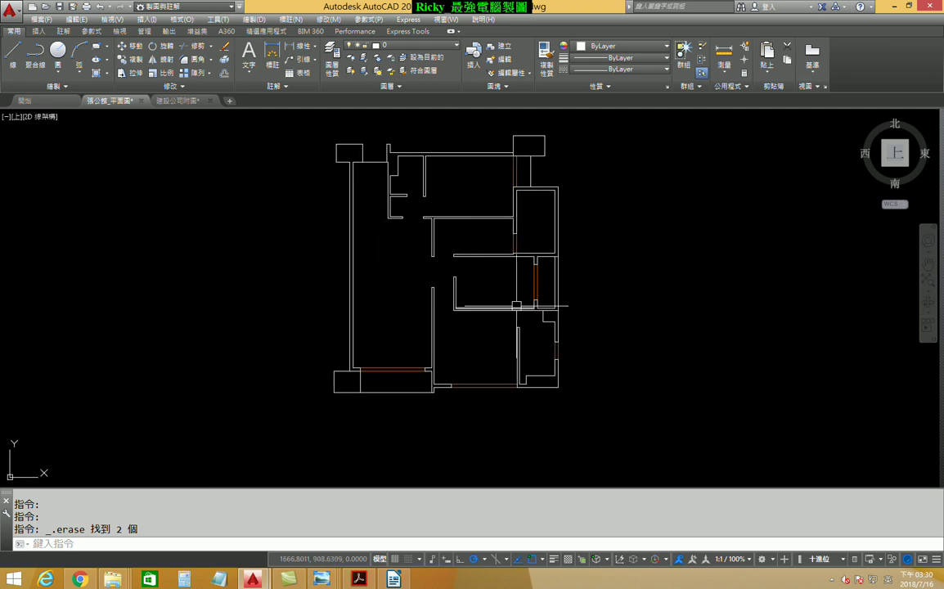
Switch the hatch type to Gradient and fill the apartment interior by picking a point inside it
click(106, 73)
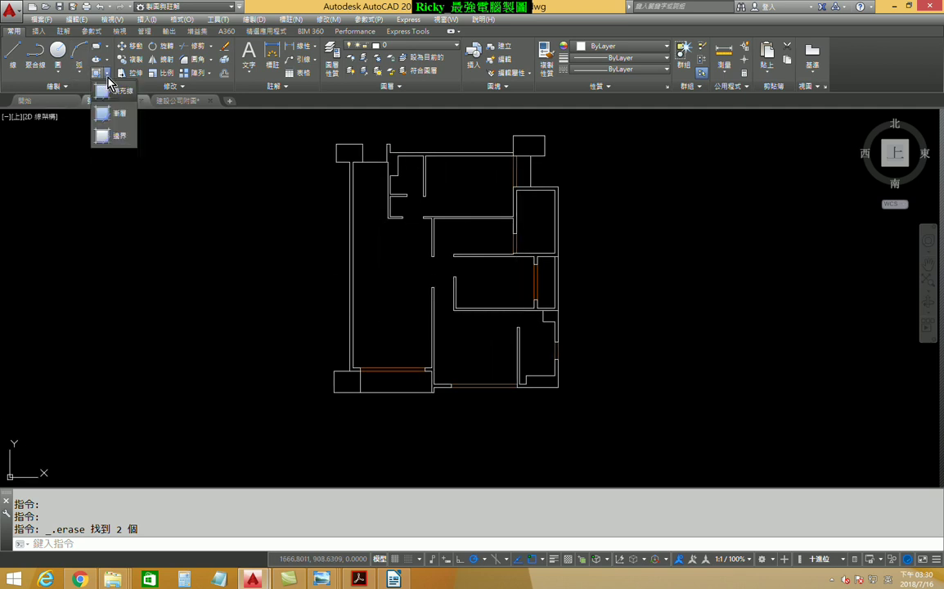
click(100, 133)
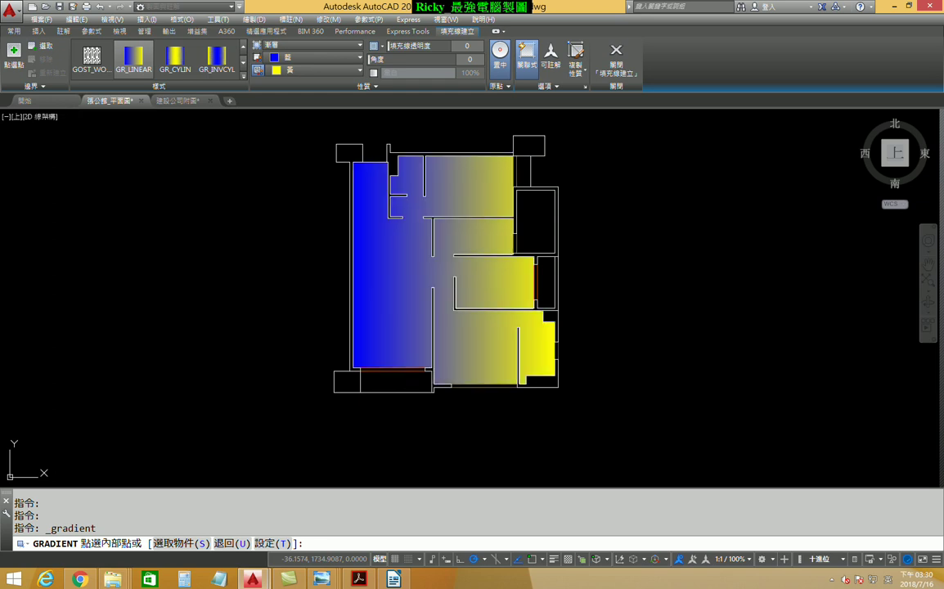
click(403, 276)
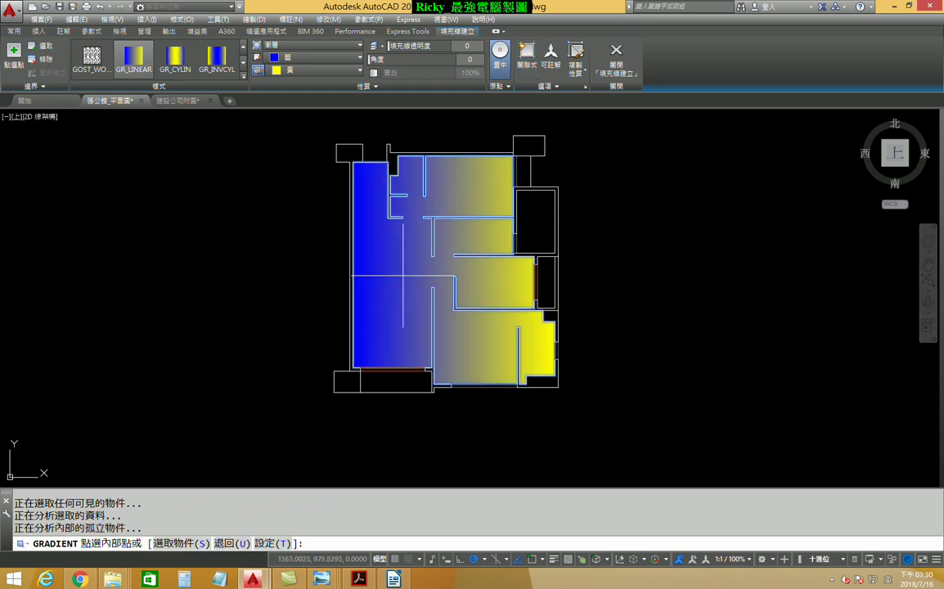
scroll(404, 276, up, 5)
scroll(405, 296, down, 3)
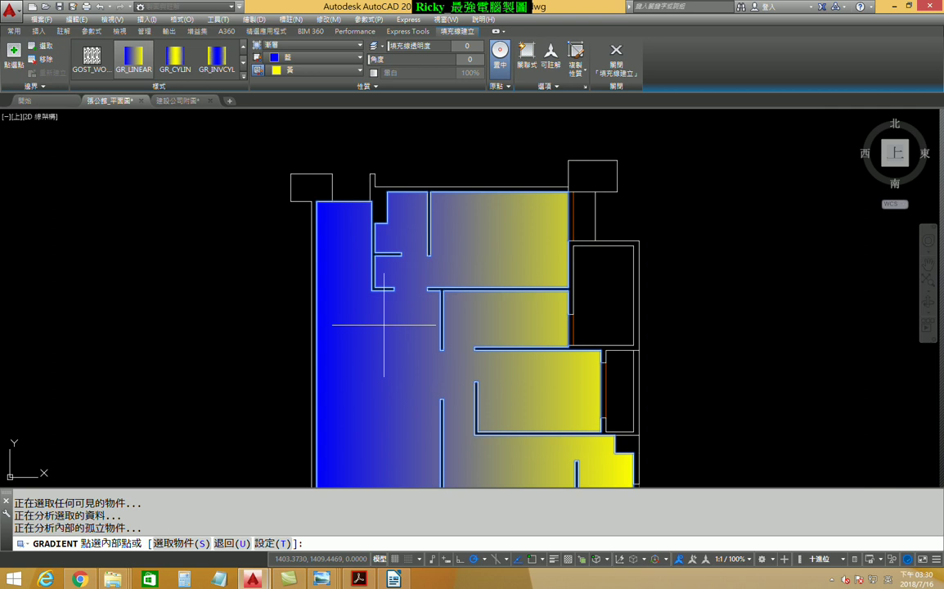
key(Return)
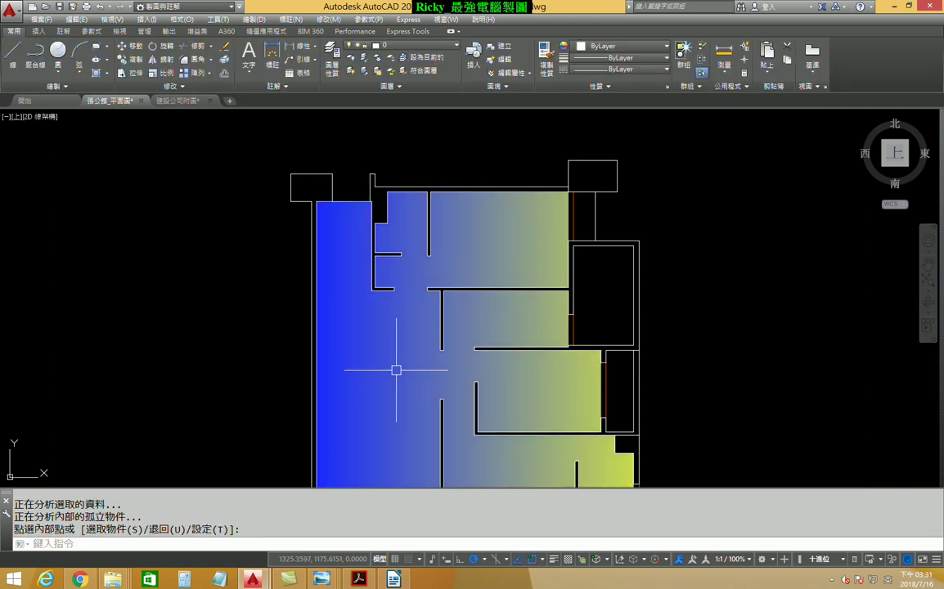
Recentre the plan and select the new gradient fill
middle_drag(396, 371, 385, 283)
middle_drag(416, 375, 390, 395)
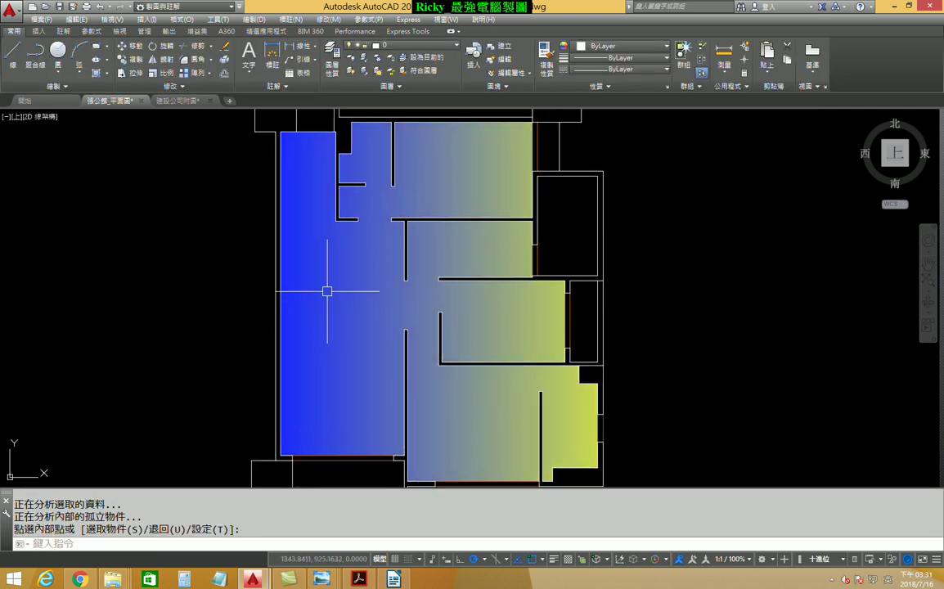
click(327, 291)
Open the fill's Properties, widen the palette, and send its 774128.55 area to Quick Calculator
right_click(238, 266)
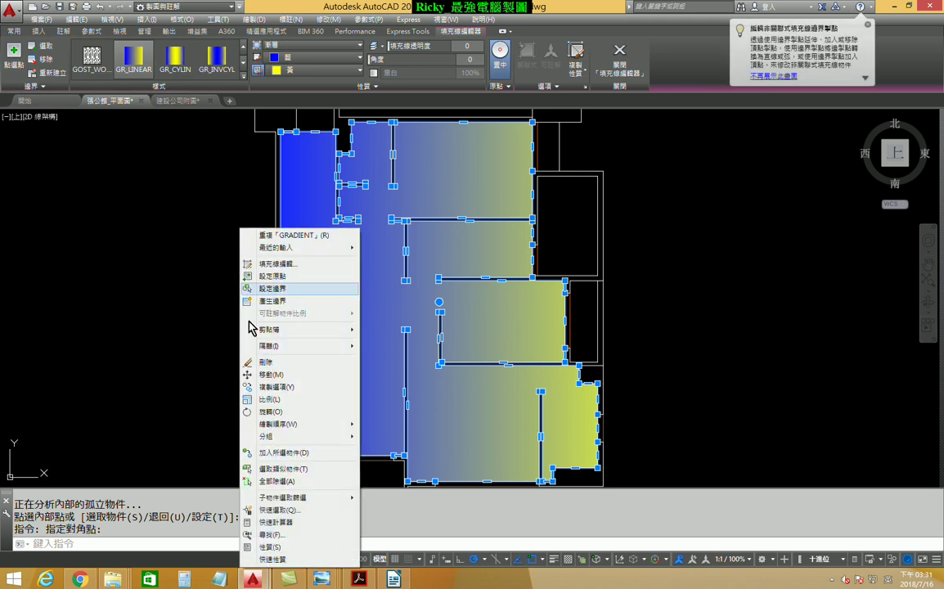
click(278, 546)
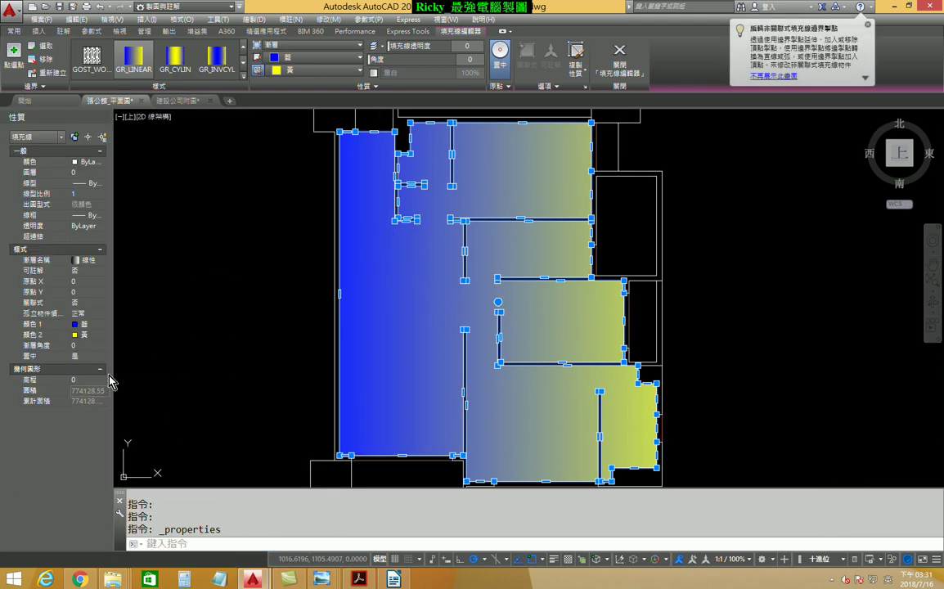
drag(114, 373, 156, 373)
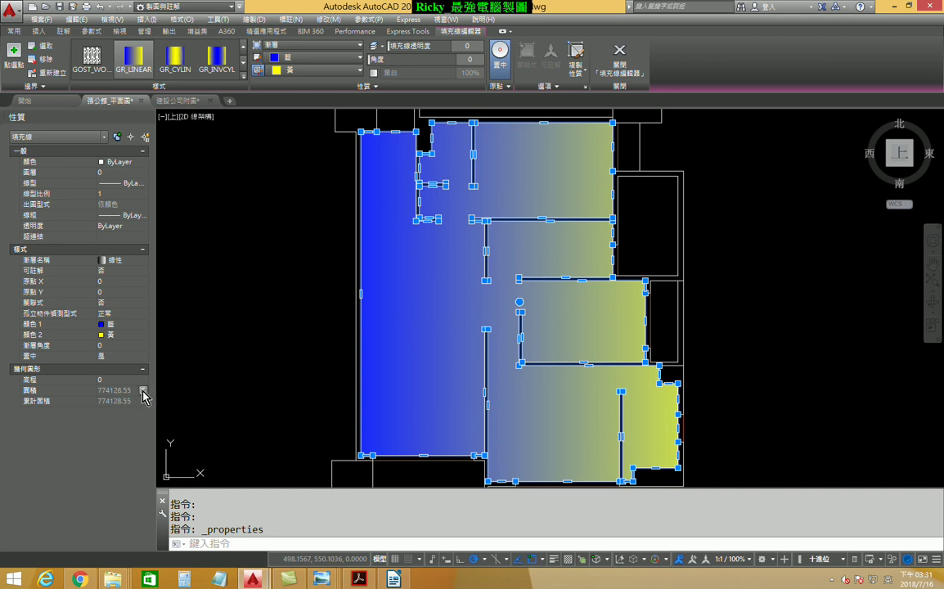
click(143, 392)
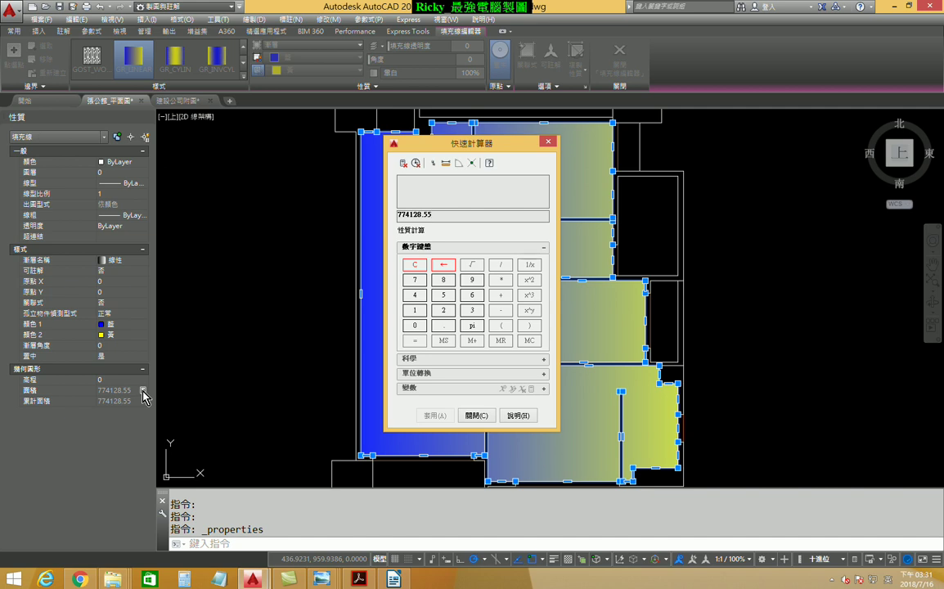
drag(215, 309, 193, 434)
mouse_move(204, 308)
mouse_down()
mouse_move(196, 363)
mouse_move(255, 331)
mouse_move(263, 360)
mouse_up()
drag(278, 309, 321, 325)
mouse_move(301, 335)
mouse_down()
mouse_move(358, 323)
mouse_move(492, 328)
mouse_move(549, 304)
mouse_move(542, 332)
mouse_move(570, 336)
mouse_move(559, 353)
mouse_up()
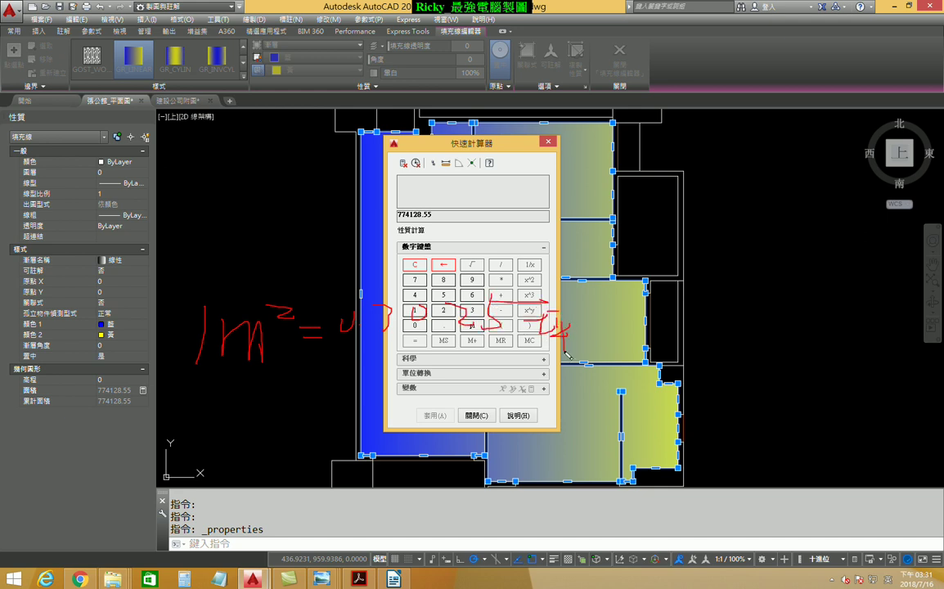
drag(409, 209, 436, 210)
mouse_move(448, 207)
mouse_down()
mouse_move(439, 222)
mouse_move(451, 231)
mouse_move(463, 220)
mouse_move(521, 221)
mouse_up()
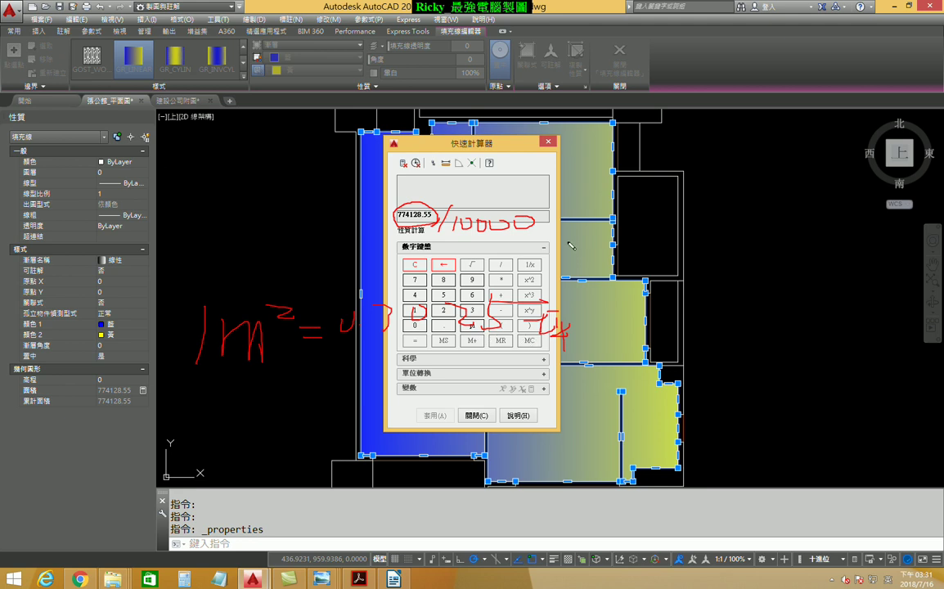
mouse_move(540, 214)
mouse_down()
mouse_move(554, 229)
mouse_move(541, 229)
mouse_move(583, 217)
mouse_move(638, 228)
mouse_move(655, 211)
mouse_up()
Compute 774128.55/10000 × 0.3025 = 23.4173886 ping in Quick Calculator, then close it
key(Escape)
text(/10000)
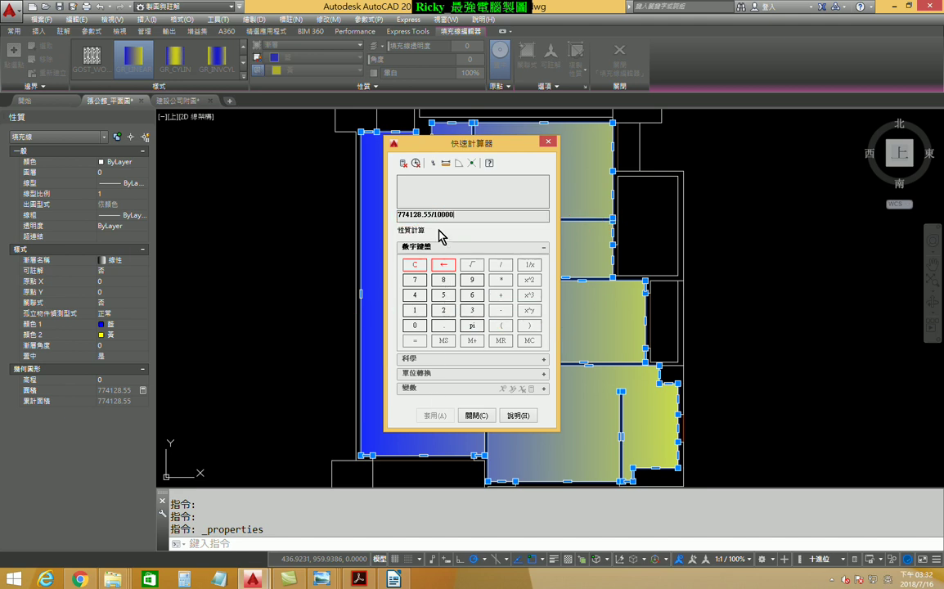
key(Return)
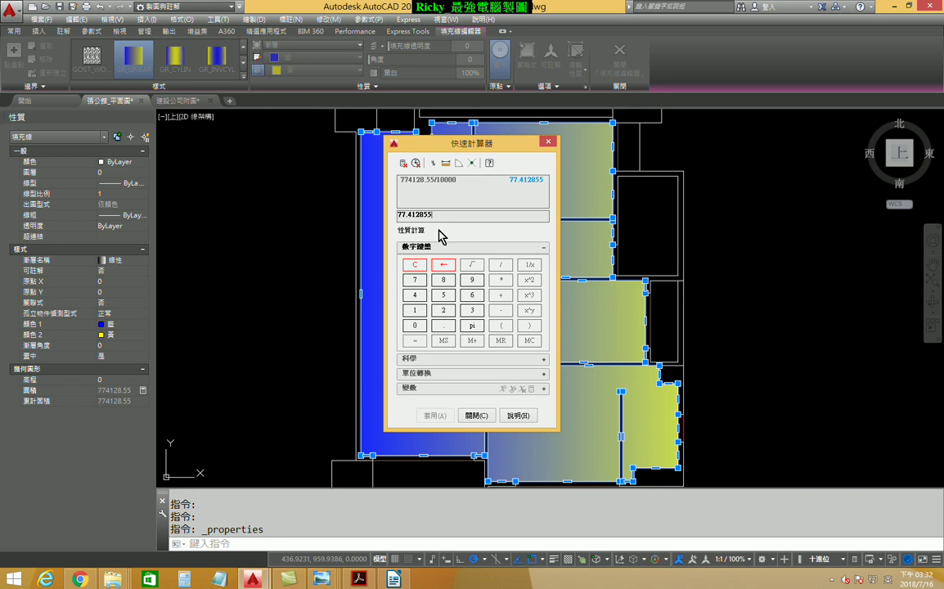
text(0.)
key(Return)
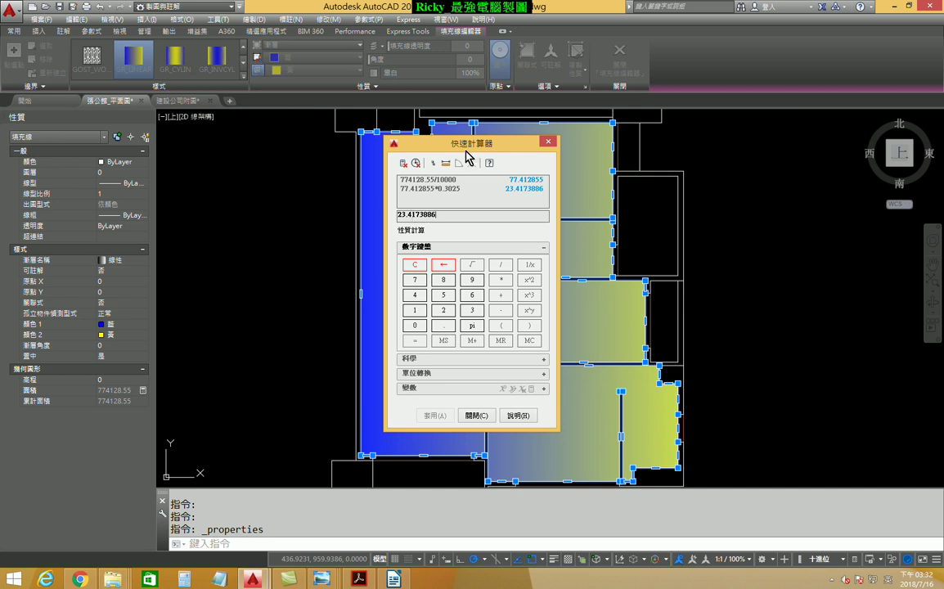
drag(467, 158, 284, 181)
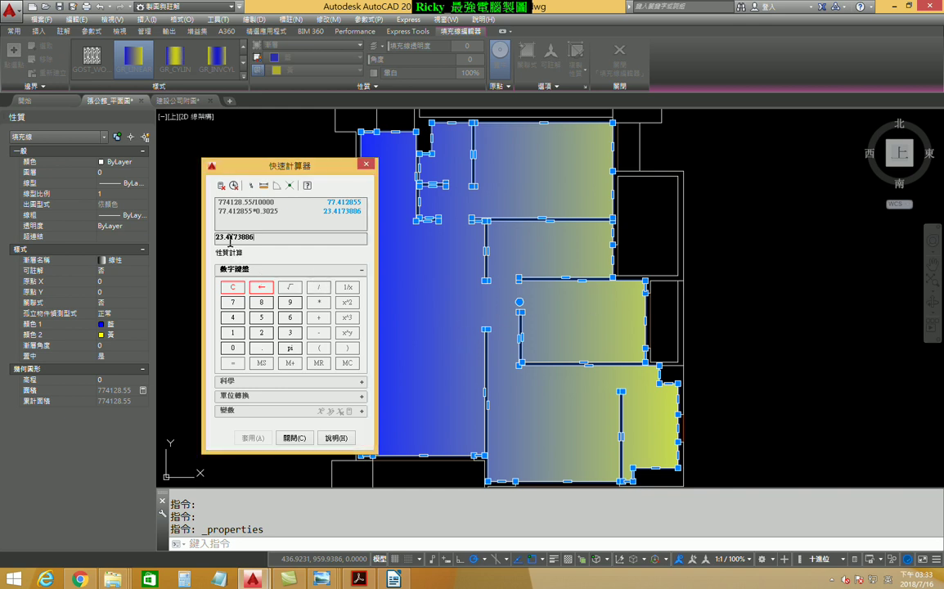
click(366, 163)
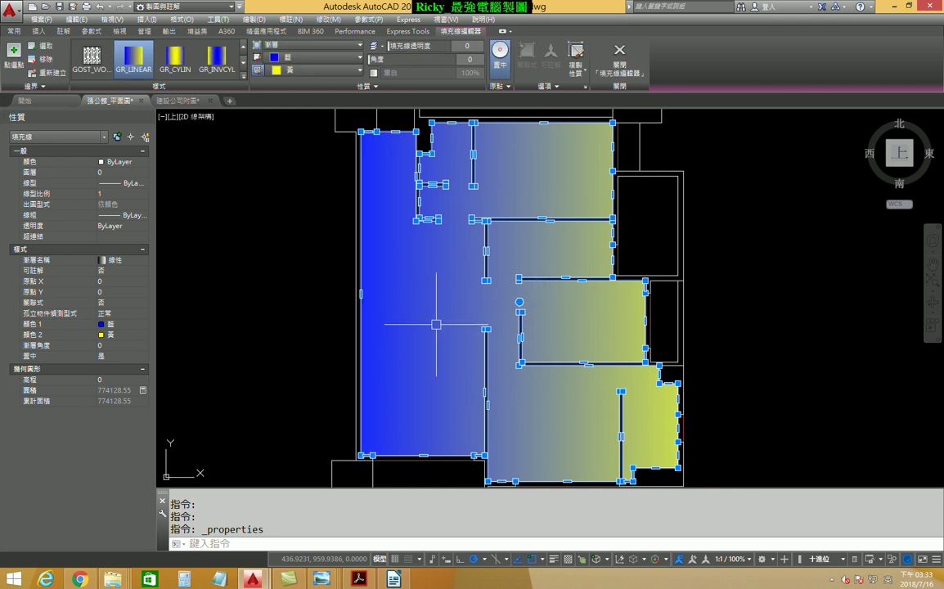
Delete the gradient fill and draw a multiline text box near the plan's middle
key(Delete)
click(247, 64)
click(255, 70)
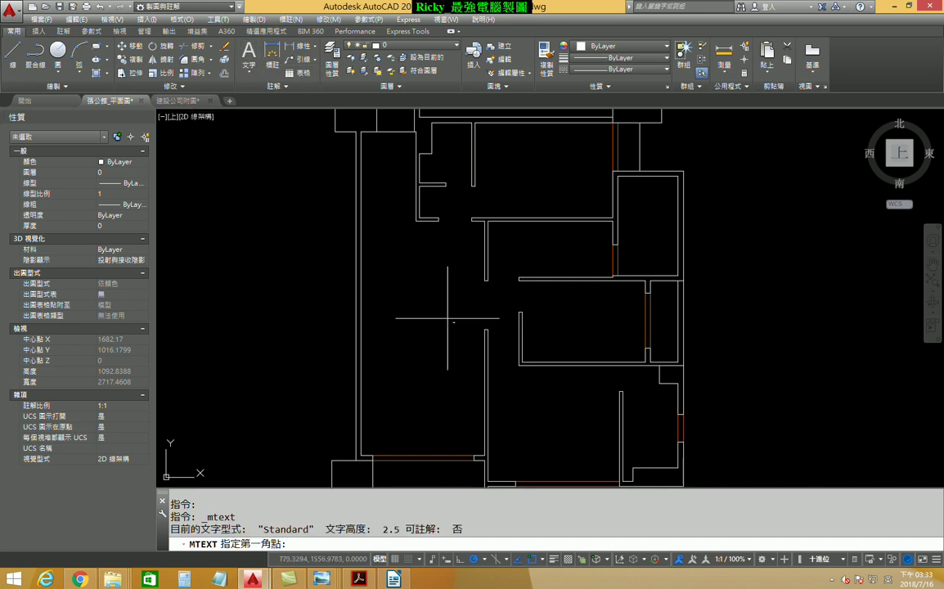
click(413, 307)
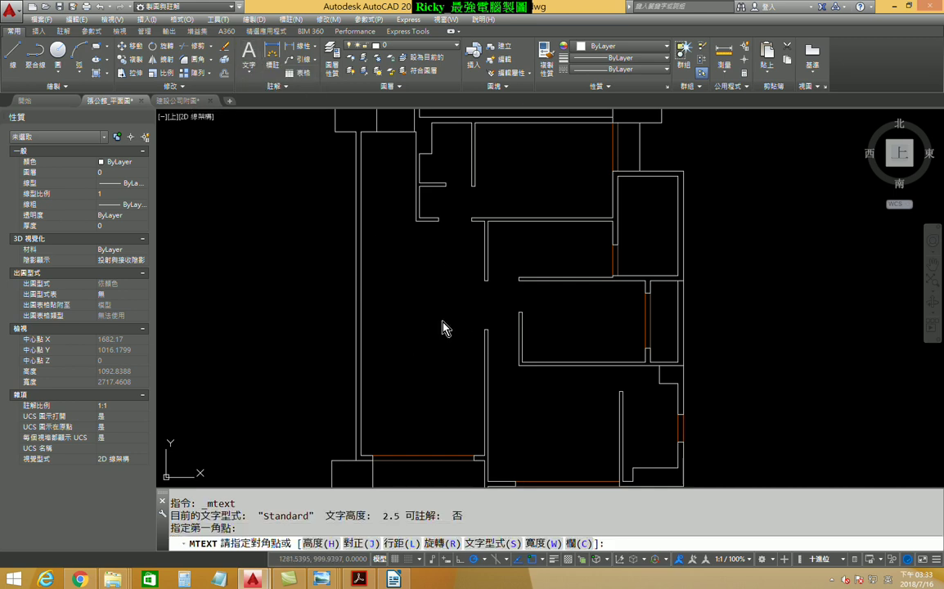
click(442, 328)
Enter 室內淨坪數 in the text box, picking 淨 from the IME character choices
text(G4)
key(Return)
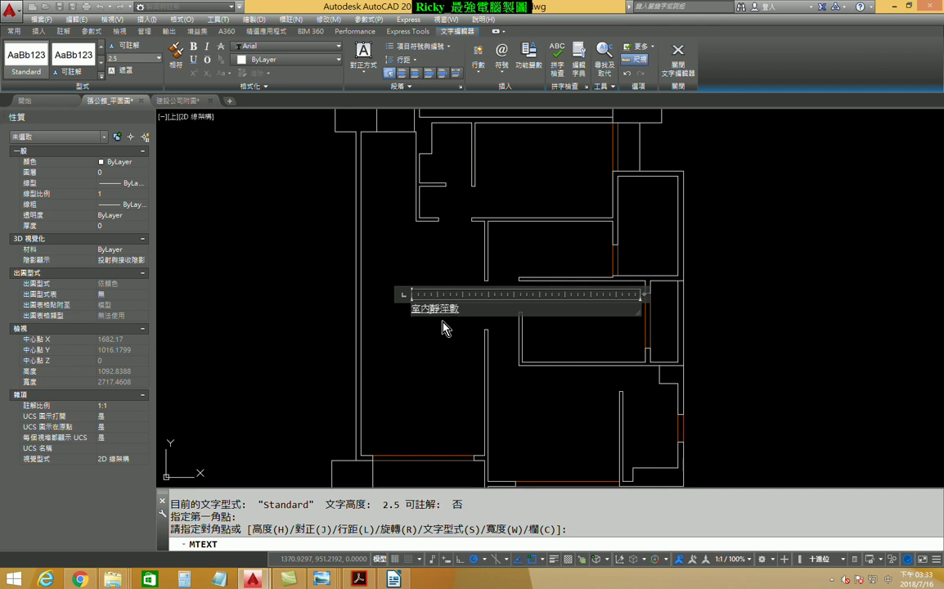
key(Down)
key(Down)
key(Down)
key(Down)
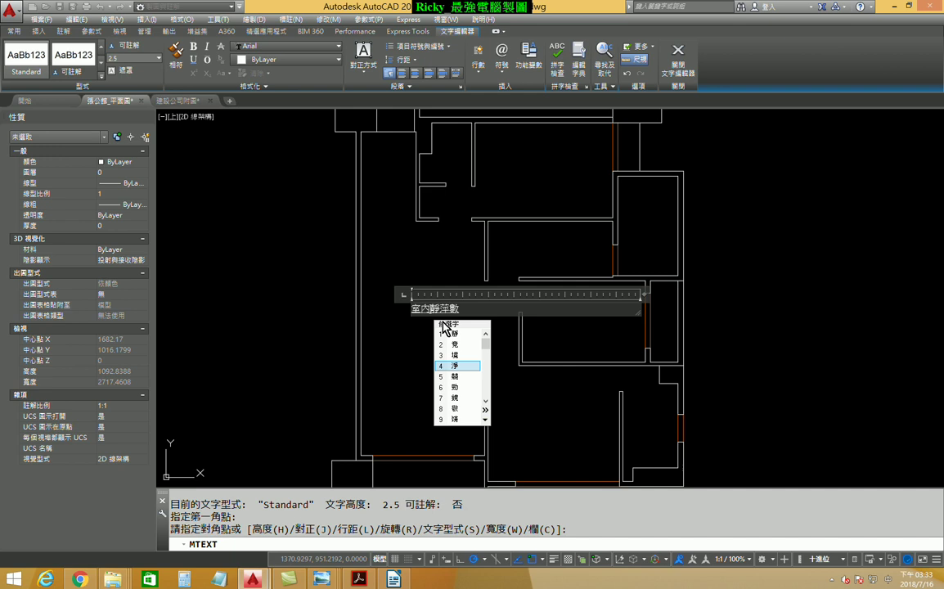
key(Return)
key(Down)
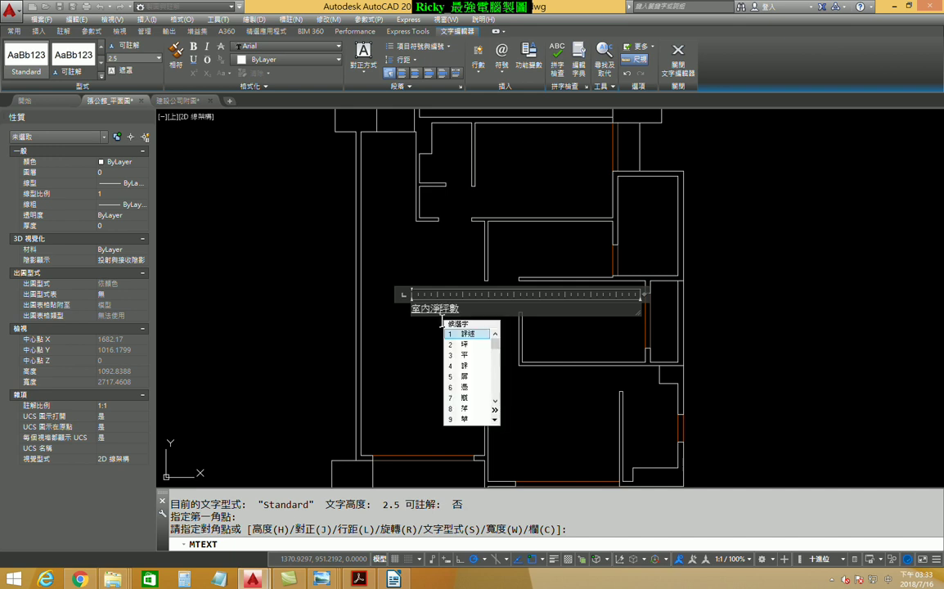
key(Escape)
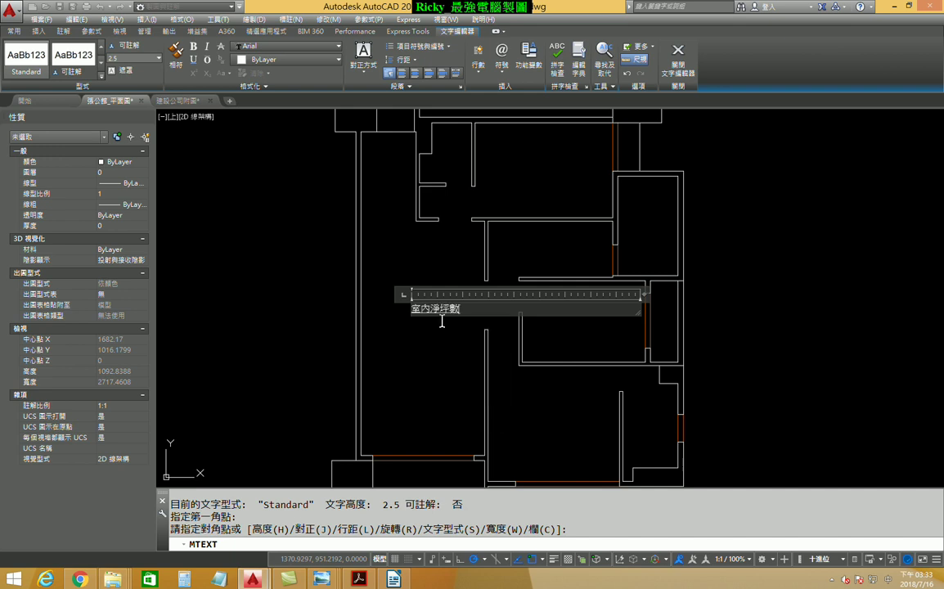
Finish the label with 23.4坪, place it, and select the new label
text(23.4)
text(ㄆㄧㄥˊ)
key(Down)
key(Down)
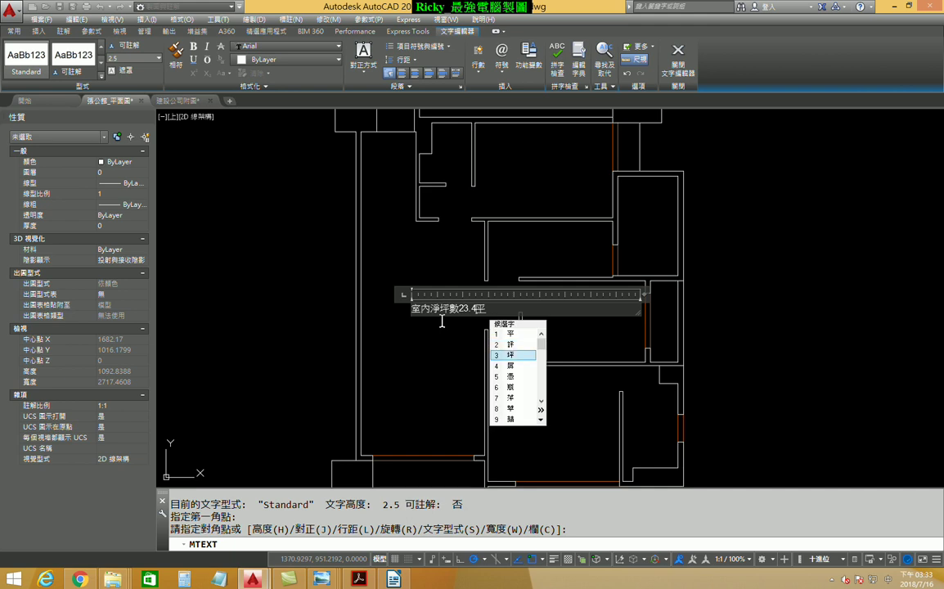
key(Return)
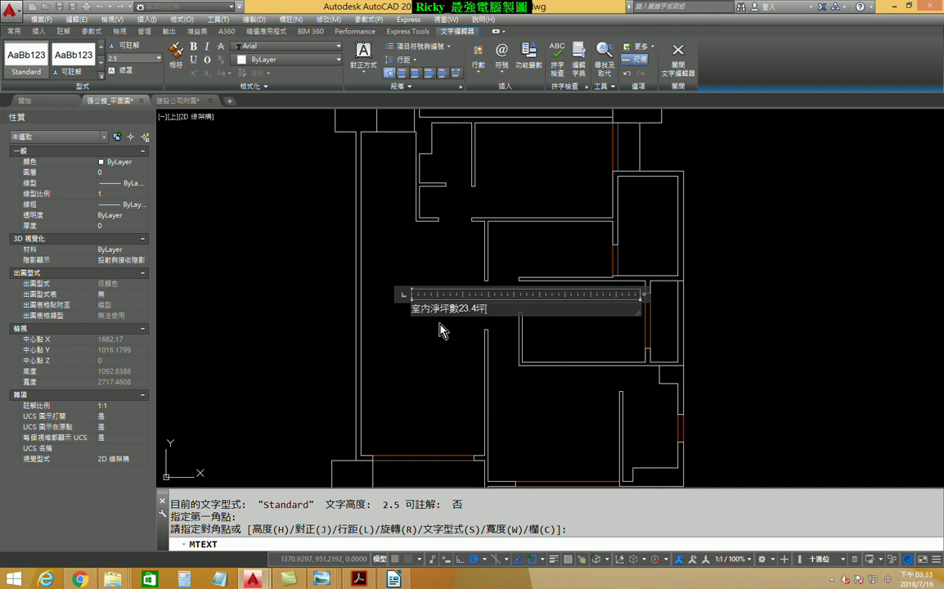
click(432, 339)
scroll(430, 311, up, 2)
scroll(429, 303, up, 2)
click(383, 308)
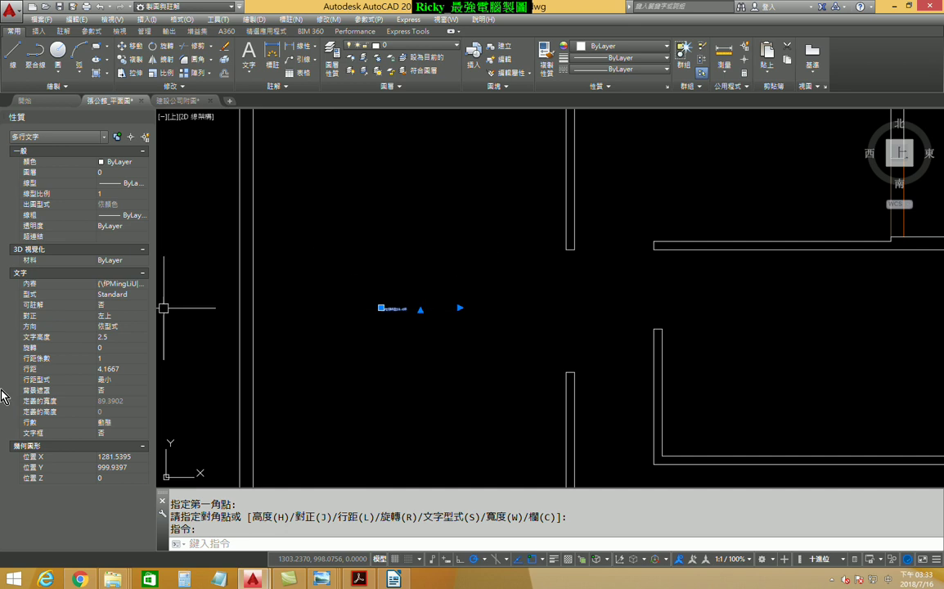
Set the label's text height to 10 in Properties, then clear the selection
click(116, 337)
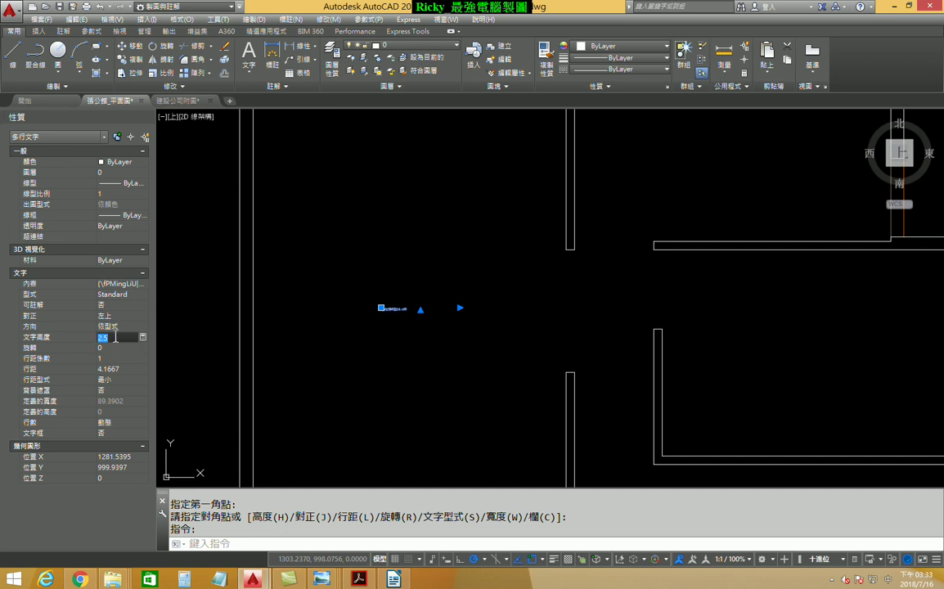
text(8)
key(Tab)
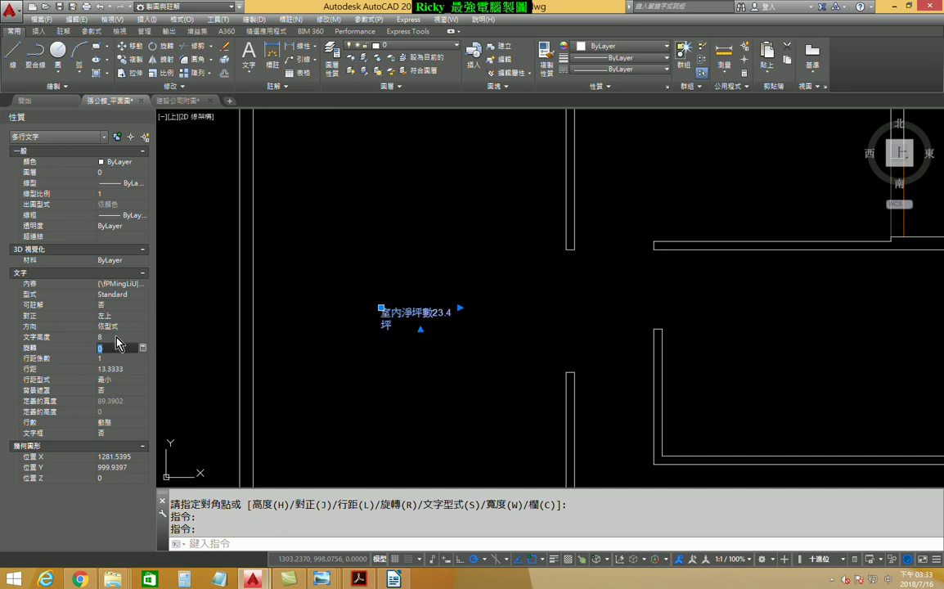
click(116, 337)
text(10)
key(Tab)
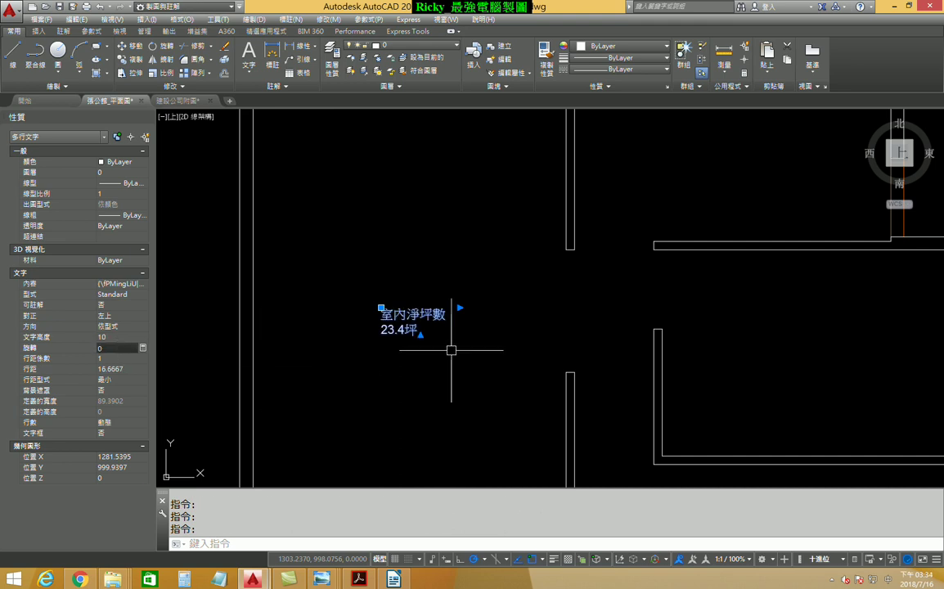
click(454, 400)
key(Escape)
key(Escape)
Delete the short 110-long wall line near the plan's top-left corner
scroll(468, 349, down, 2)
scroll(453, 354, down, 2)
scroll(423, 352, up, 2)
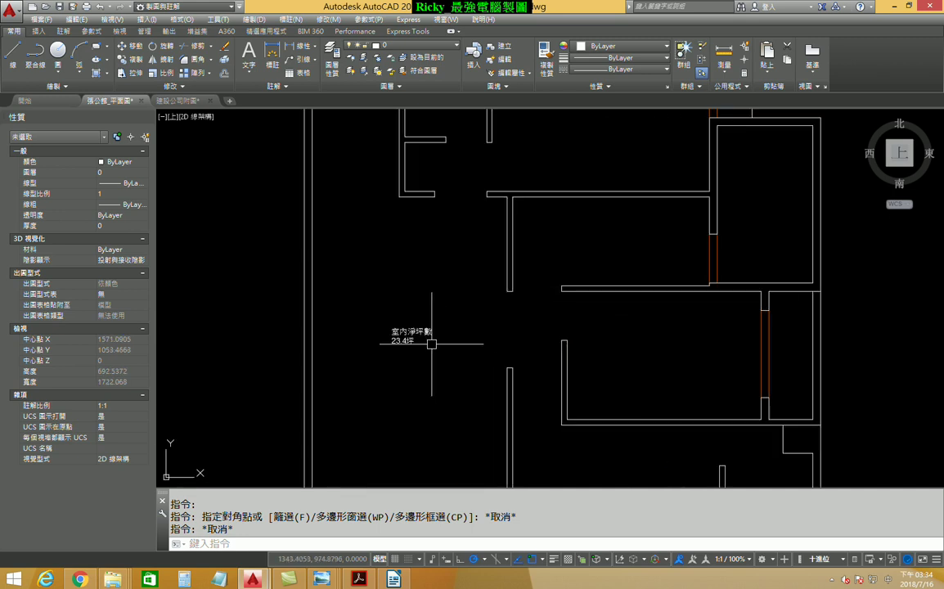
scroll(431, 344, down, 2)
click(391, 188)
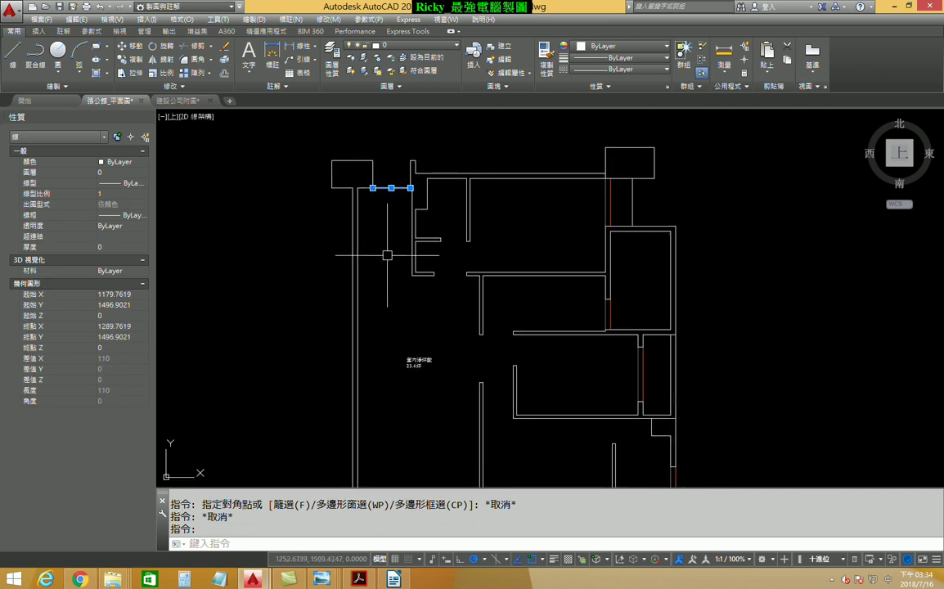
key(Delete)
scroll(392, 271, down, 2)
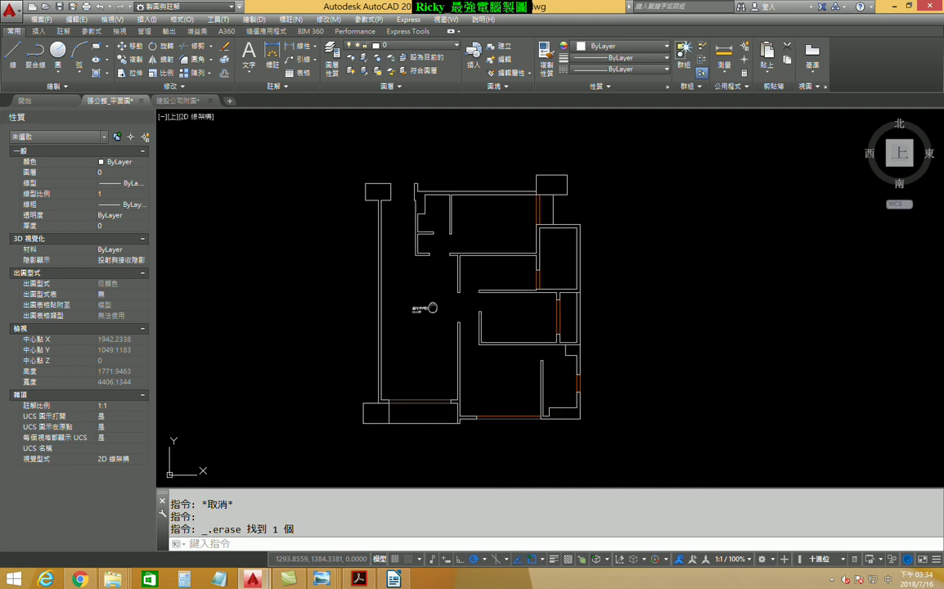
middle_drag(433, 308, 457, 292)
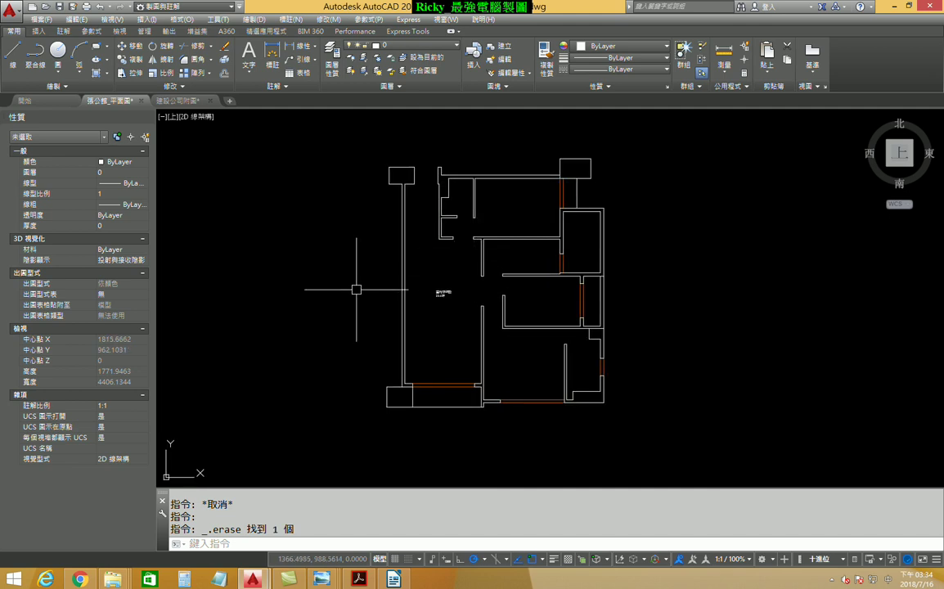